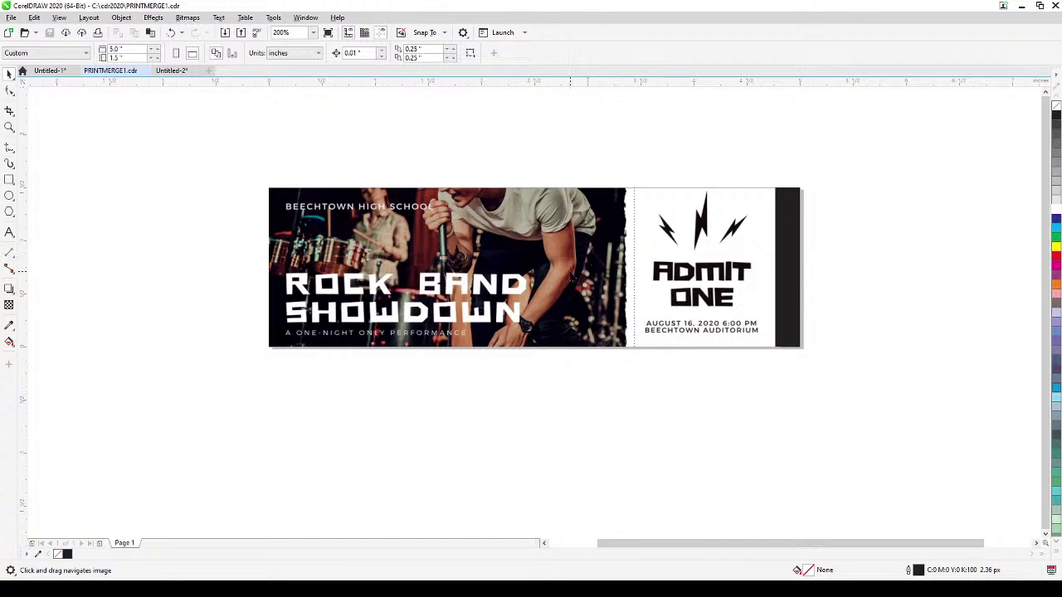
Look over the business card document in the Untitled-2 tab, zooming its view.
left_click_drag(554, 314, 508, 317)
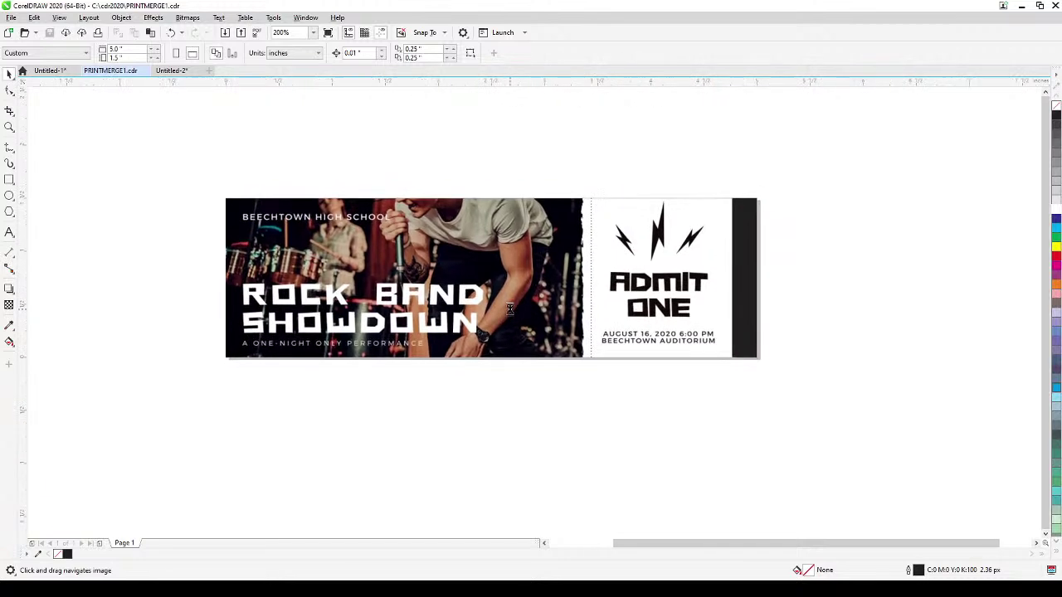
left_click(169, 72)
scroll(541, 324, "up", 2)
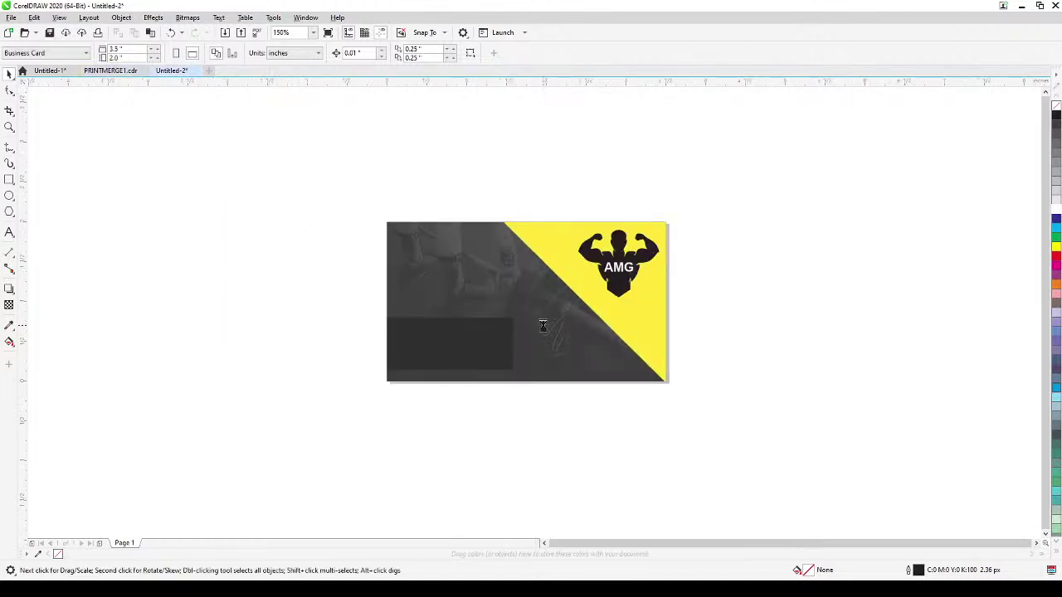
scroll(453, 345, "down", 2)
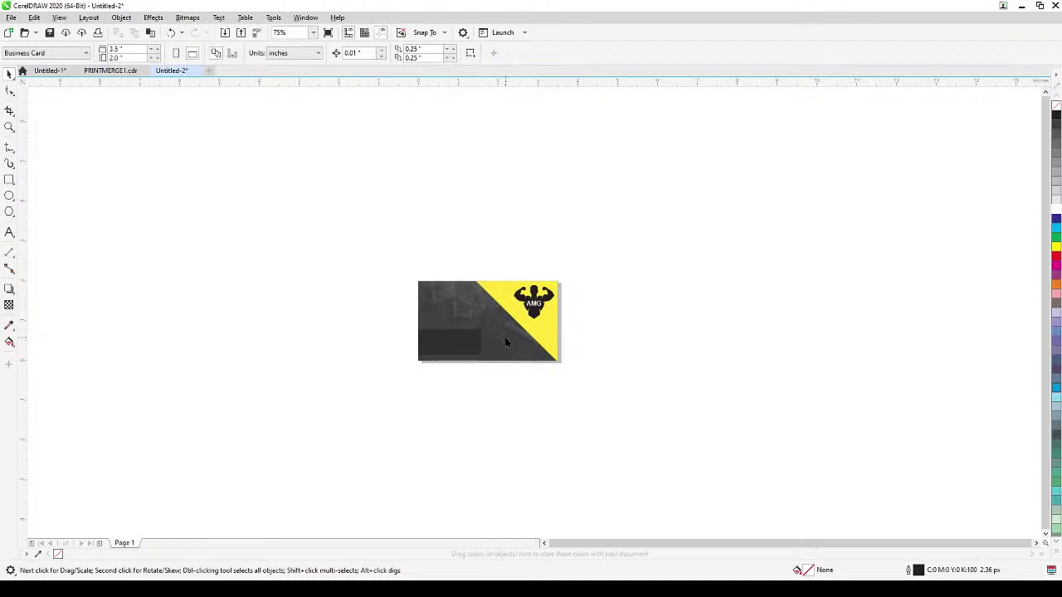
Return to PRINTMERGE1.cdr and zoom in so the ticket fills the view.
left_click(116, 72)
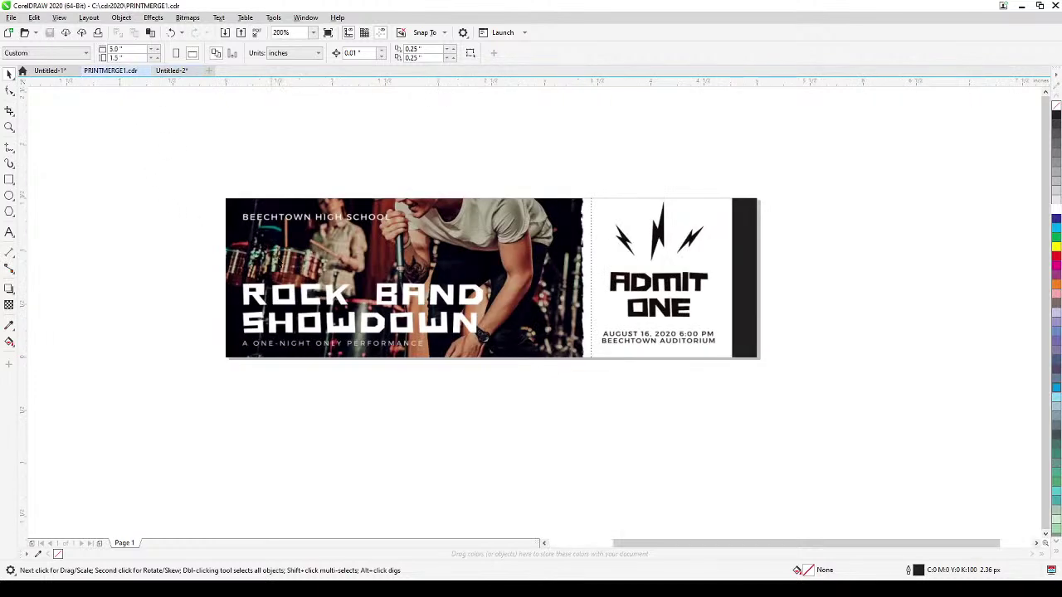
left_click(10, 127)
left_click_drag(211, 173, 778, 384)
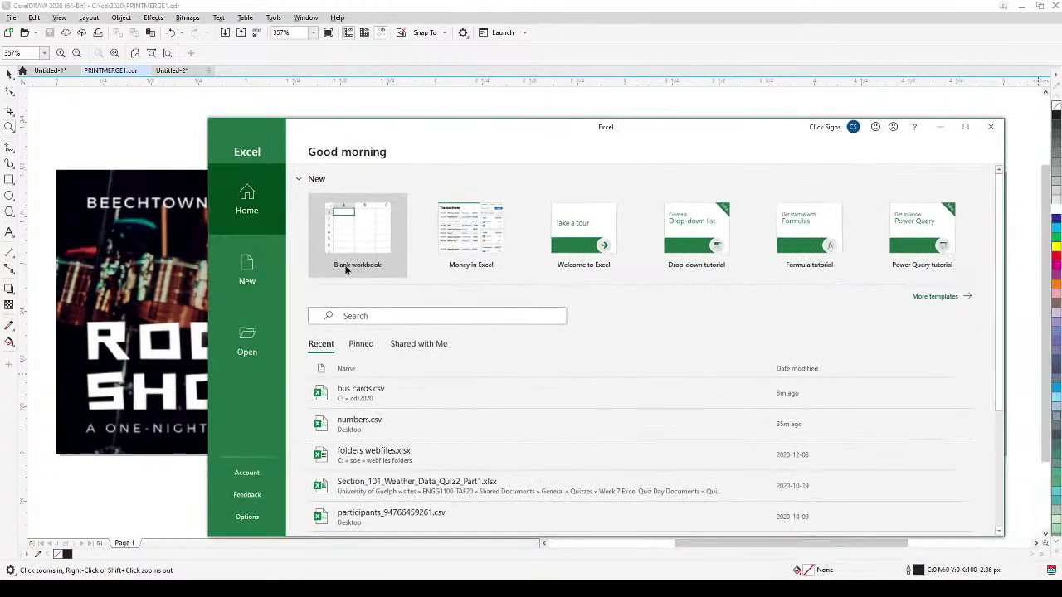
Create a blank Excel workbook in a narrower window placed high over the ticket design.
left_click(366, 242)
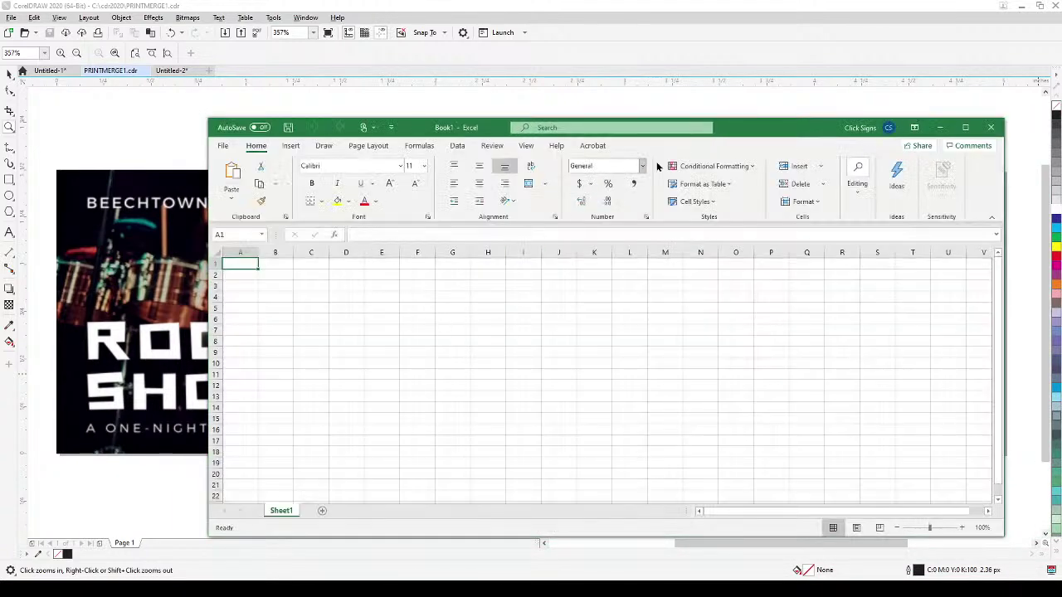
left_click_drag(1003, 201, 885, 191)
left_click_drag(668, 133, 656, 434)
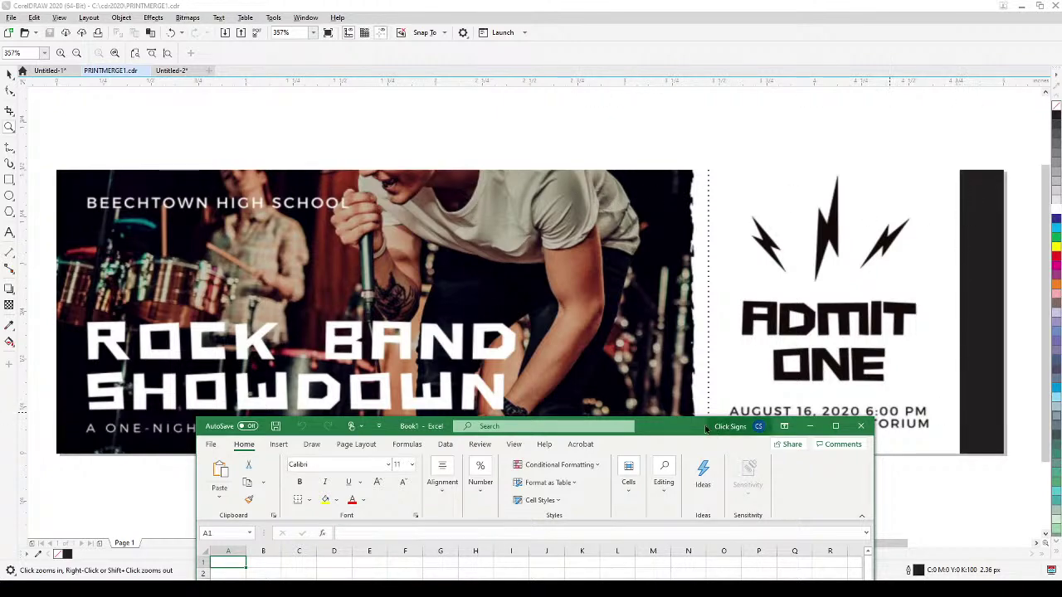
left_click_drag(682, 430, 744, 121)
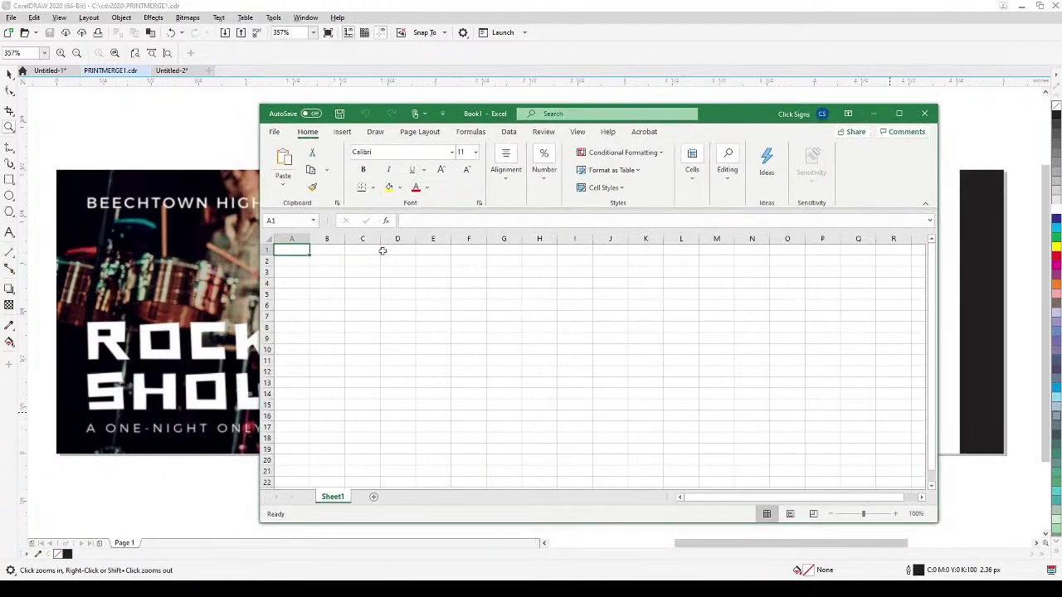
left_click_drag(726, 119, 713, 47)
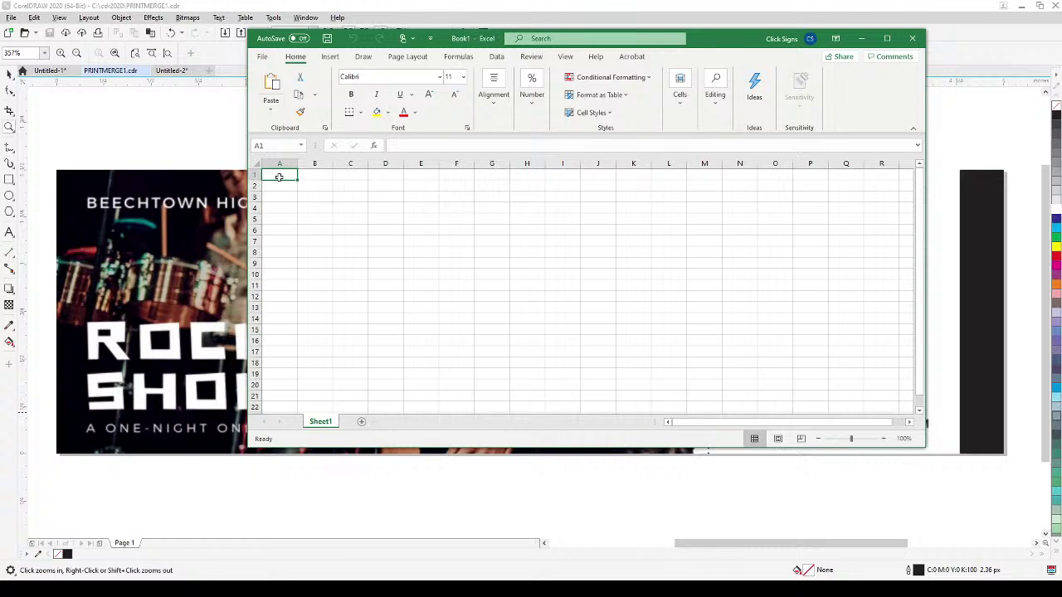
Enter 'Ticket Number' in A1, 10001 in A2 and 10002 in A3.
type("Ticket")
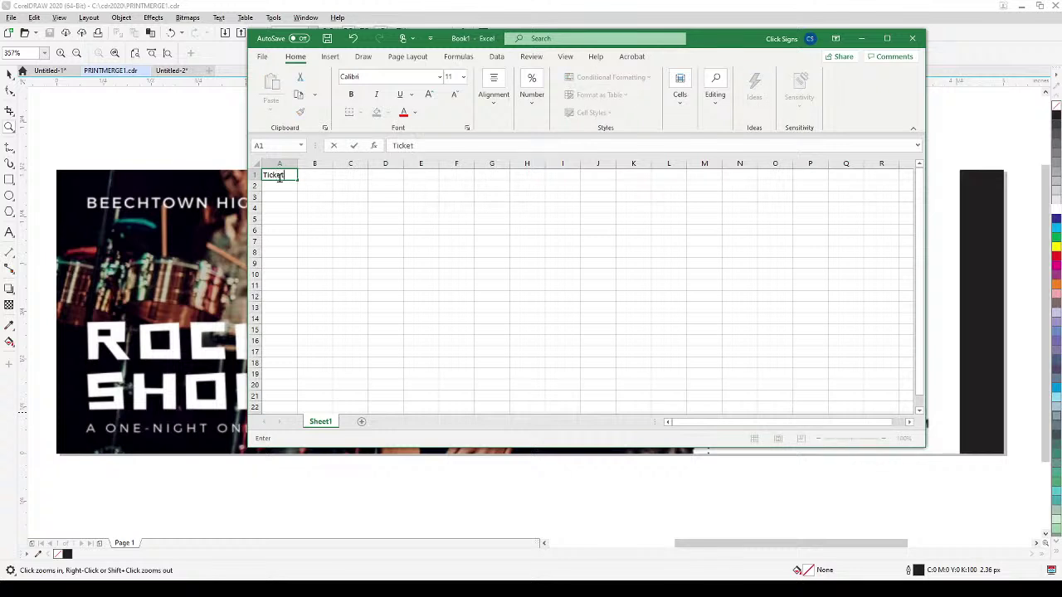
type(" Number")
left_click(290, 228)
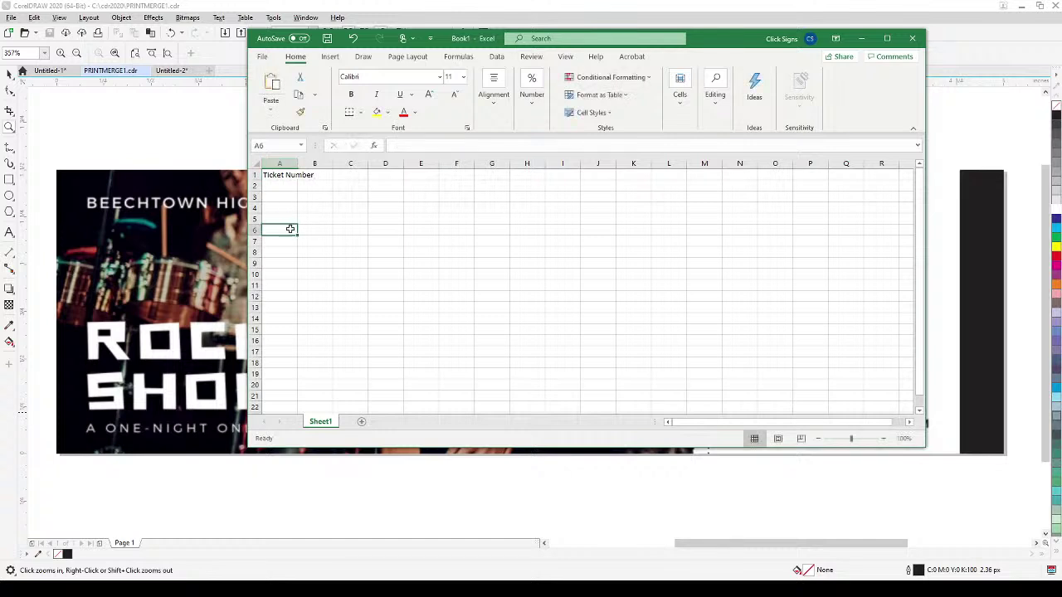
left_click(281, 190)
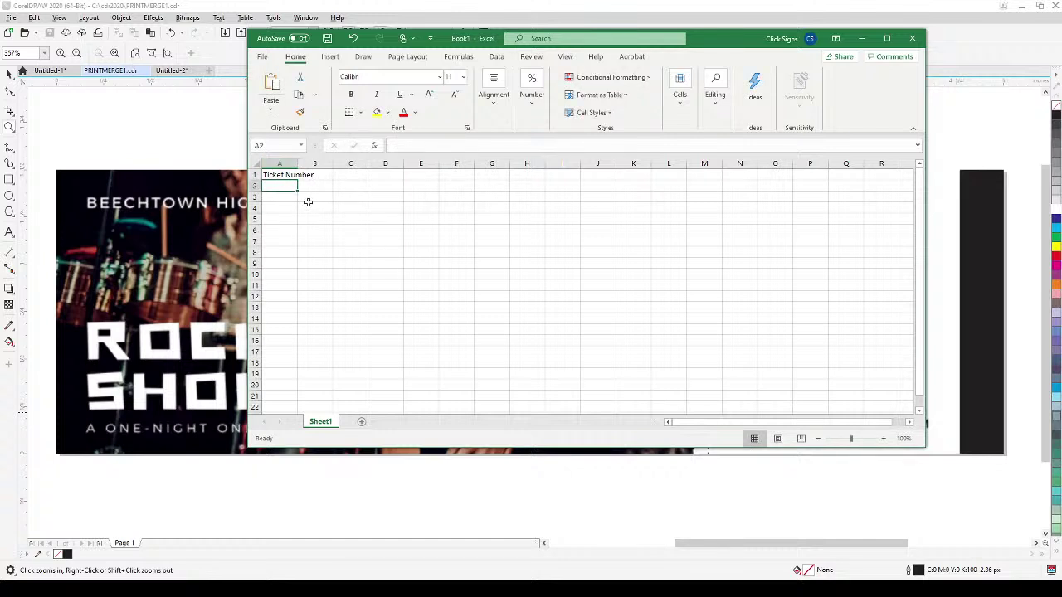
type("0")
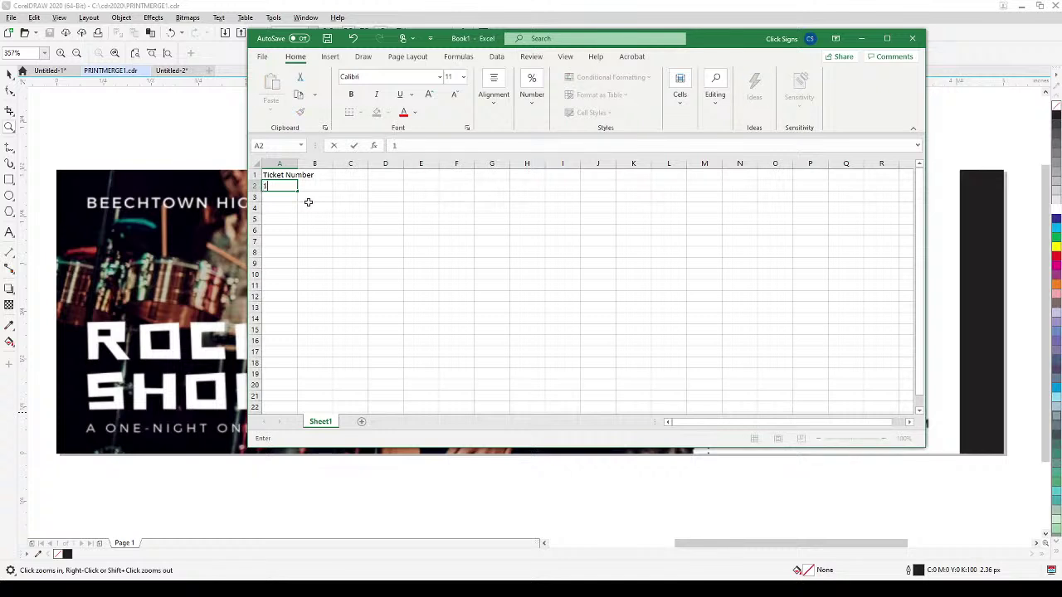
type("0001")
left_click(316, 197)
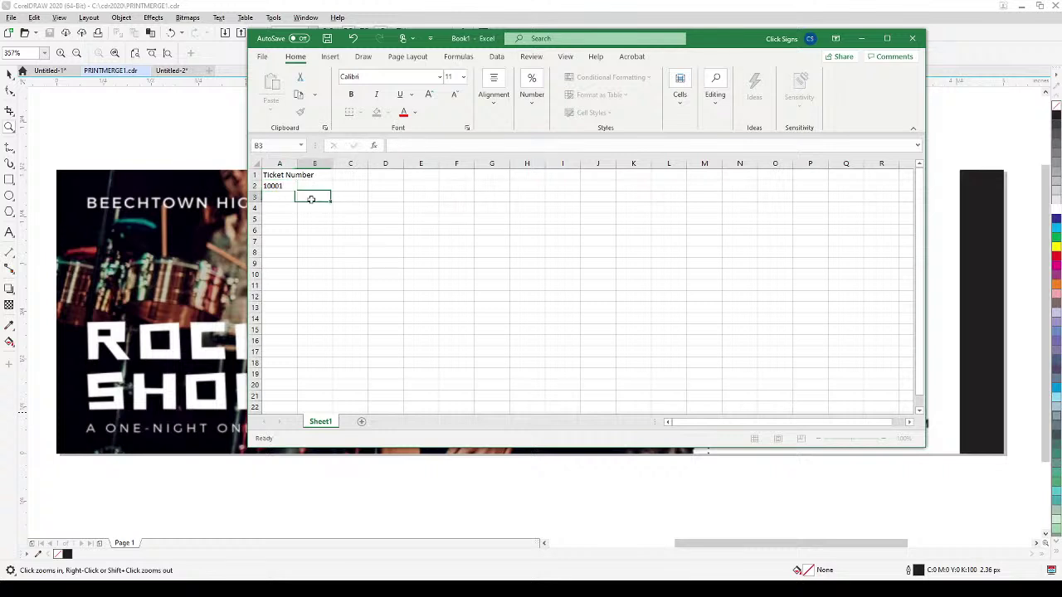
left_click(286, 188)
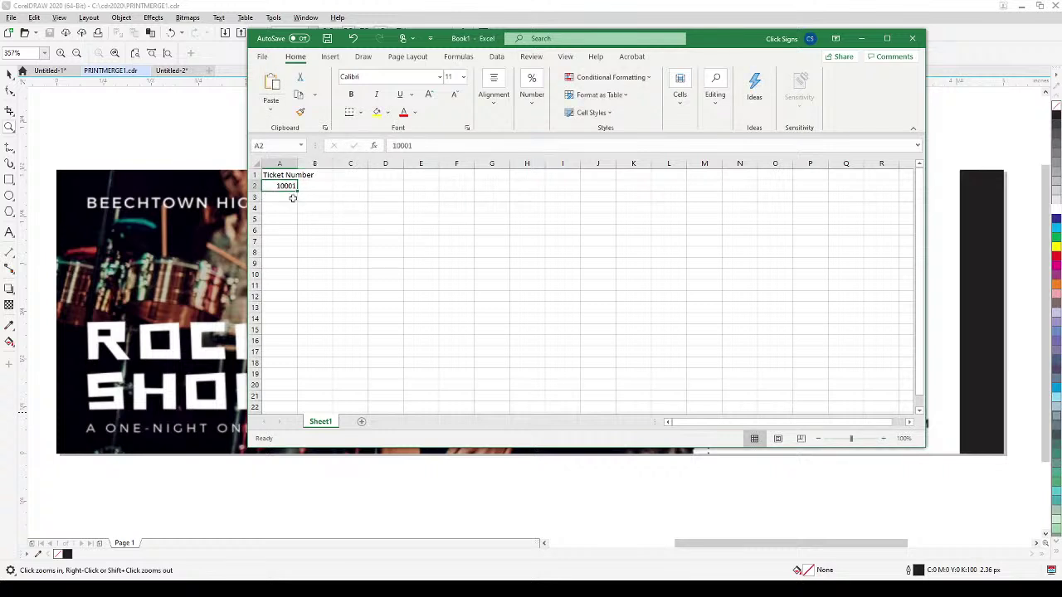
left_click(291, 197)
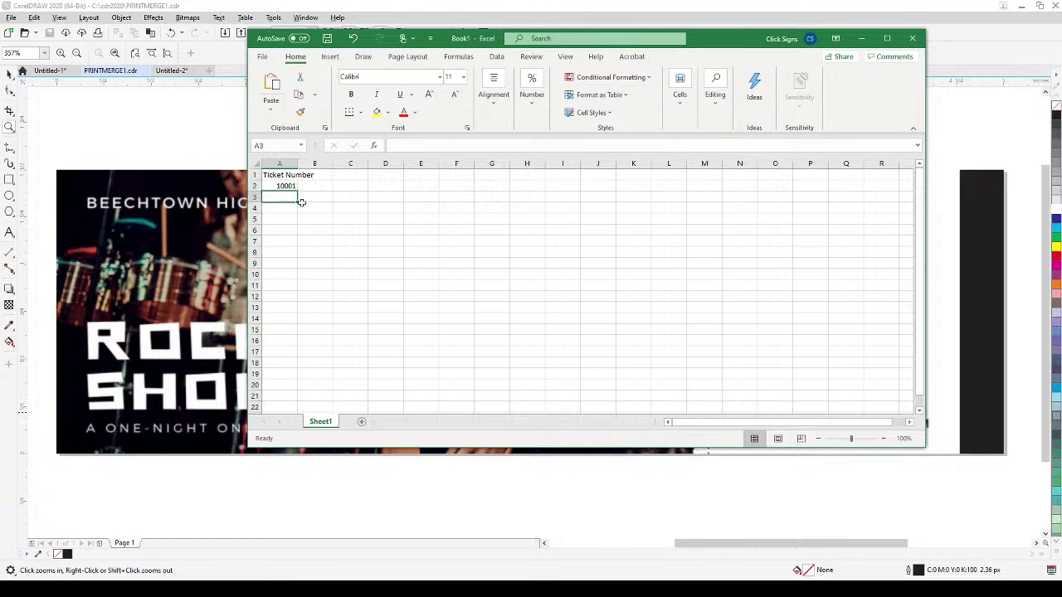
type("1000")
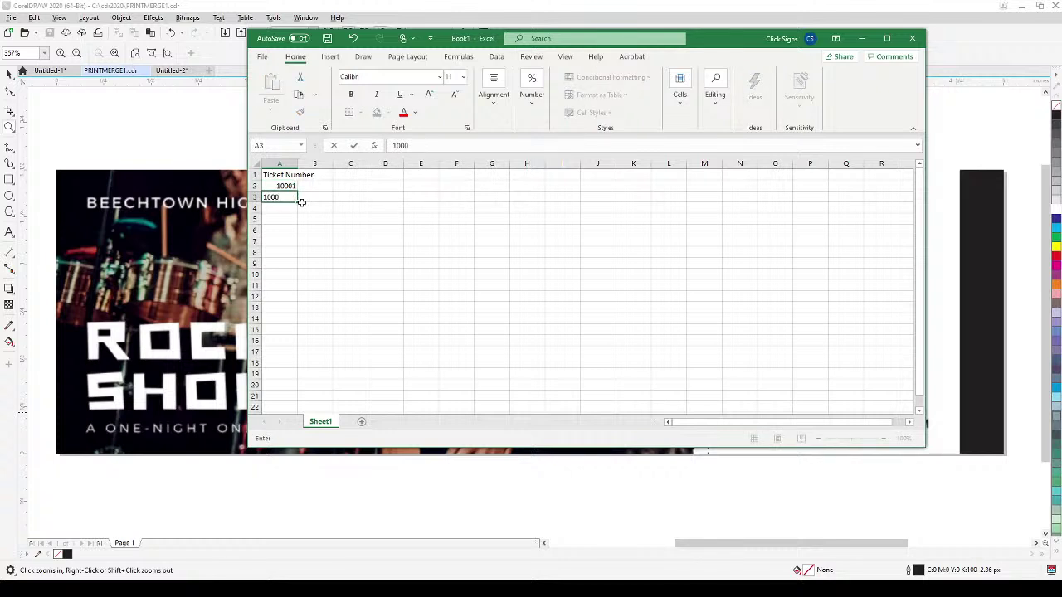
type("2")
left_click(314, 208)
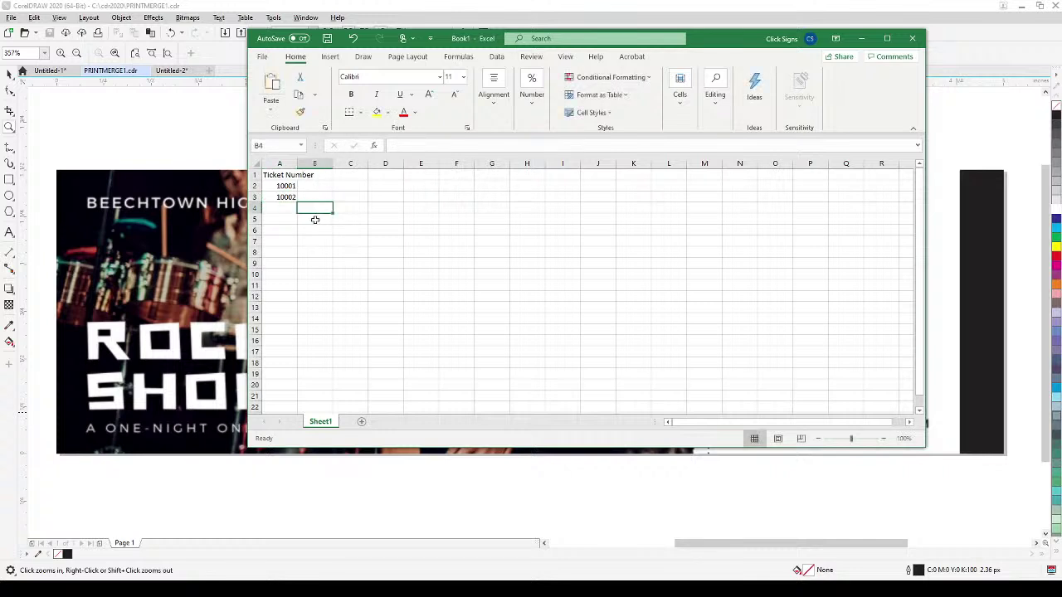
left_click(288, 186)
Fill the numbers 10001–10029 down to row 30 and widen column A to fit.
left_click_drag(292, 186, 287, 196)
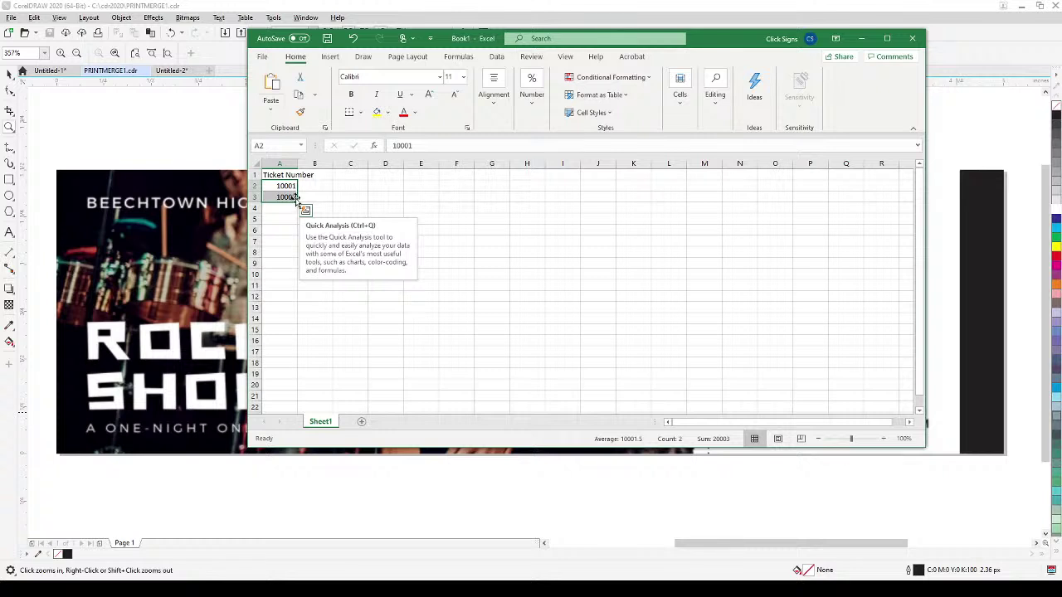
left_click_drag(297, 202, 286, 408)
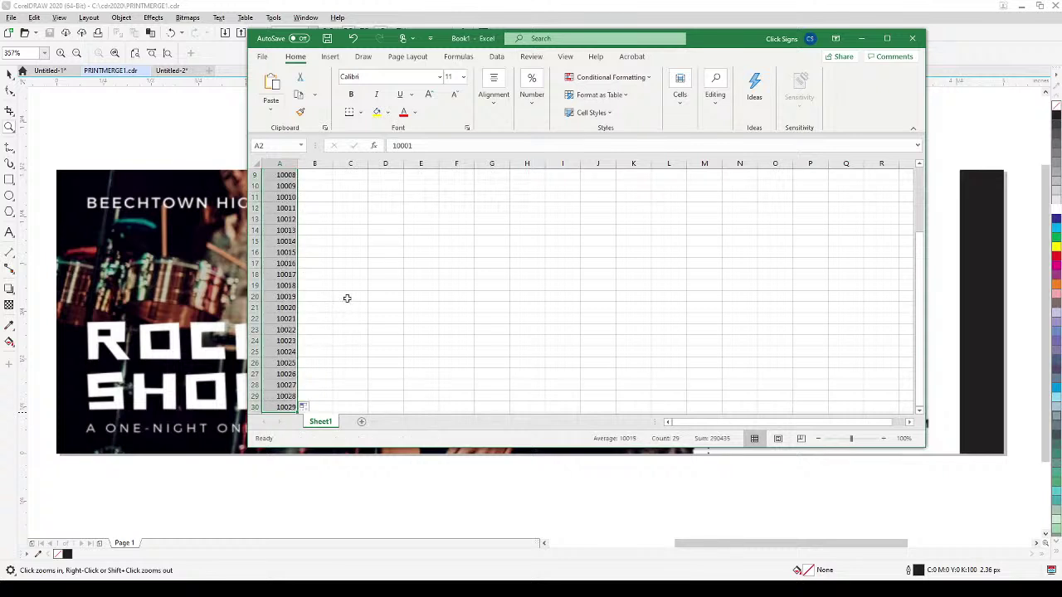
scroll(346, 298, "up", 3)
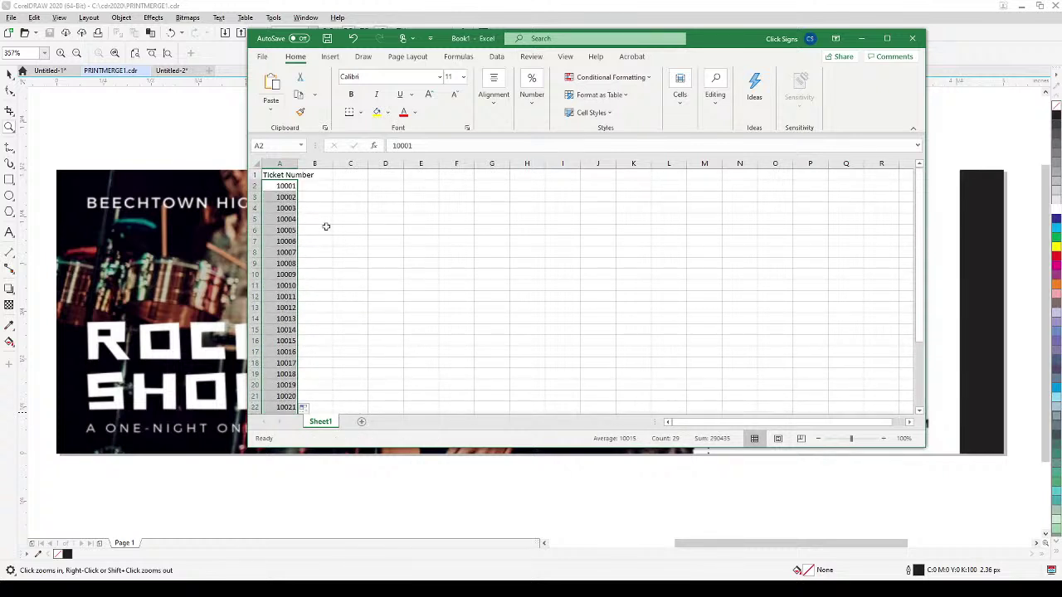
left_click_drag(297, 163, 325, 165)
left_click(391, 227)
scroll(295, 342, "down", 2)
scroll(295, 343, "up", 2)
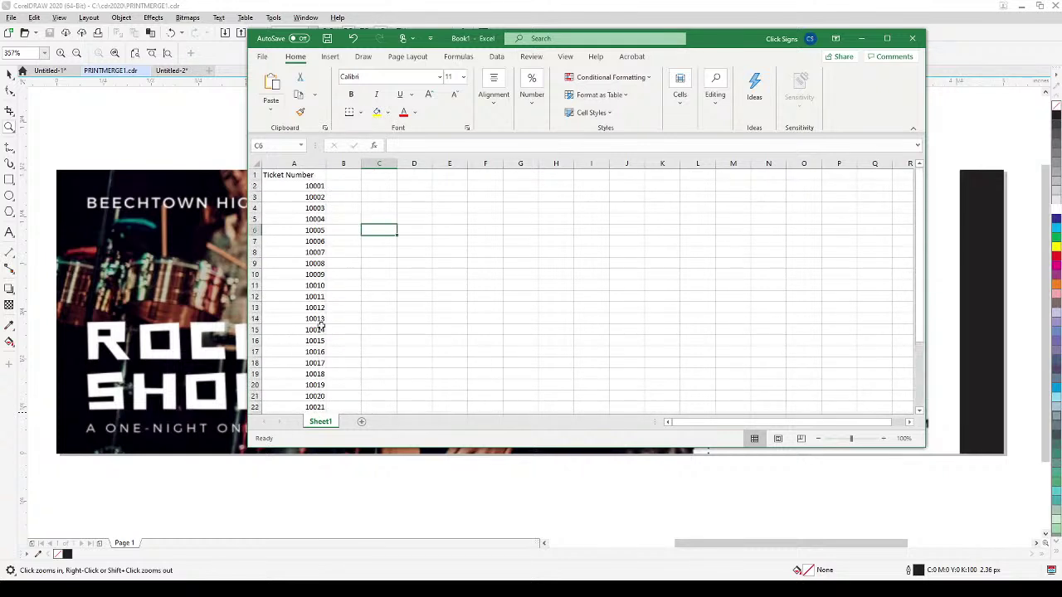
Save the sheet to the Desktop as ticket.csv in CSV UTF-8 (Comma delimited) format.
left_click(262, 59)
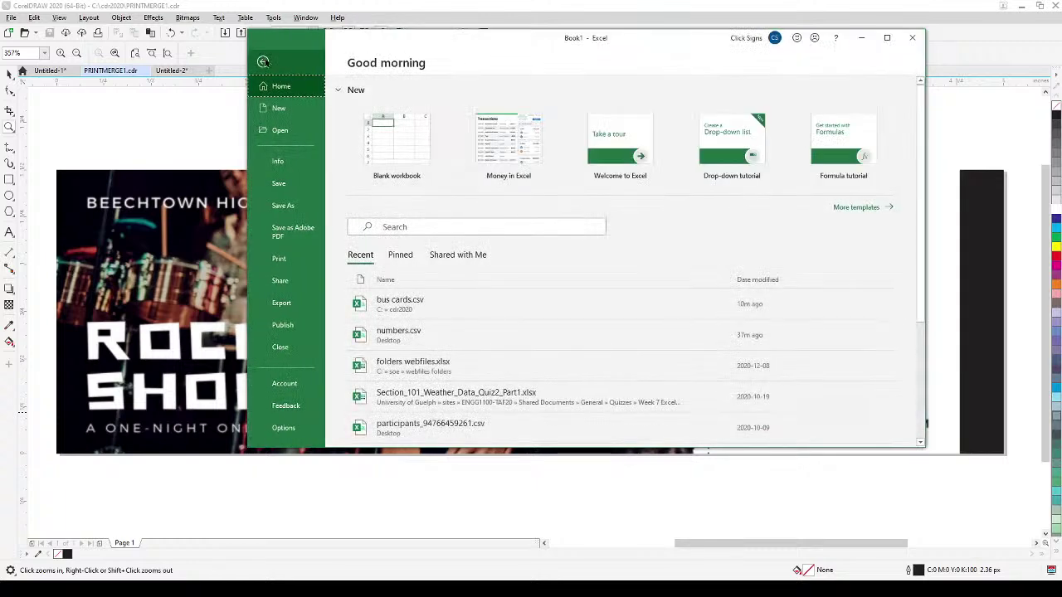
left_click(284, 207)
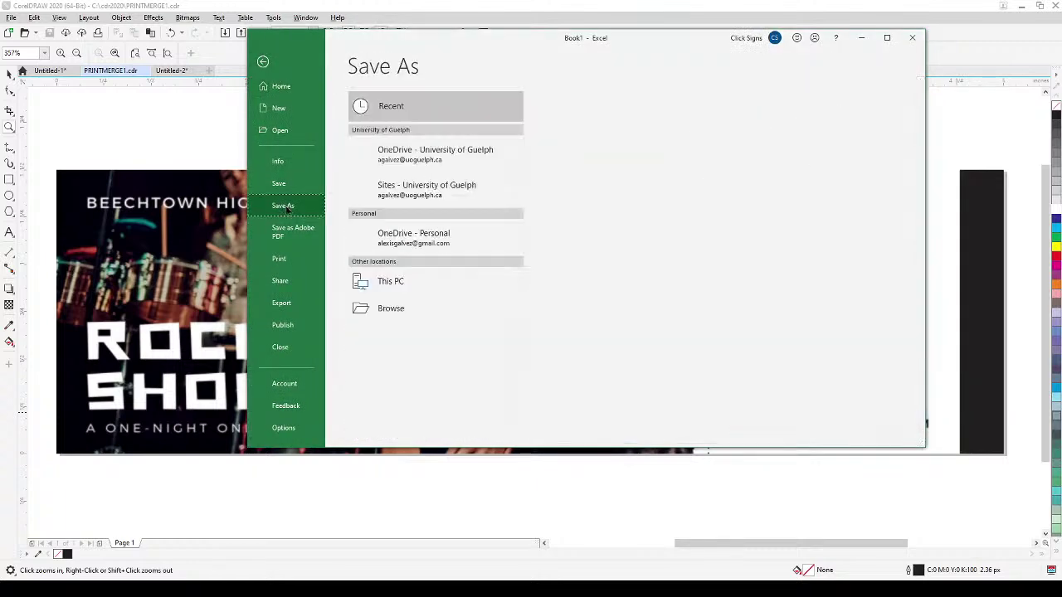
left_click(402, 343)
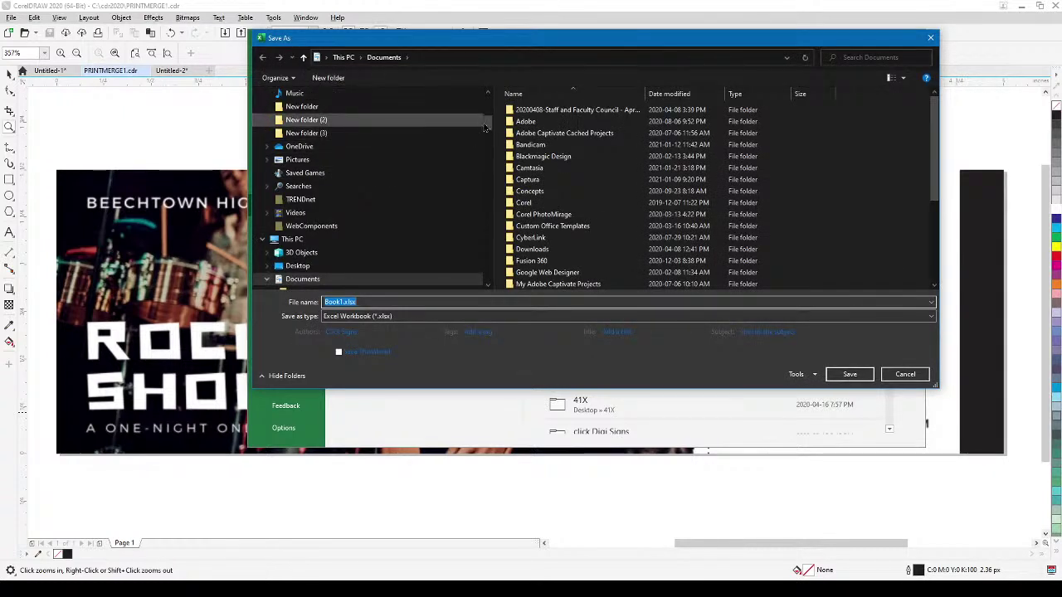
left_click_drag(488, 122, 488, 100)
left_click(292, 134)
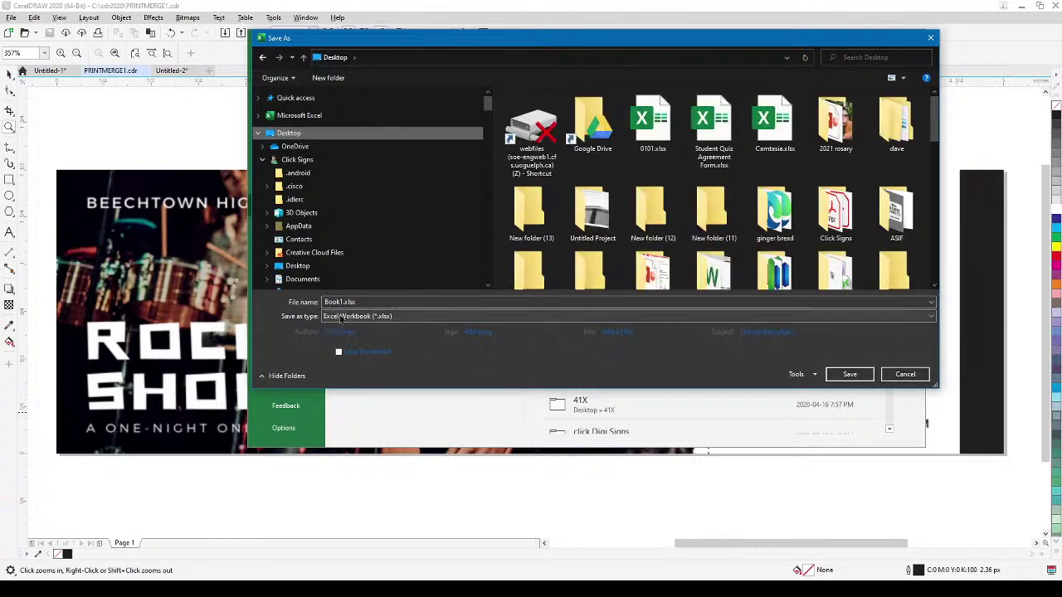
left_click(830, 321)
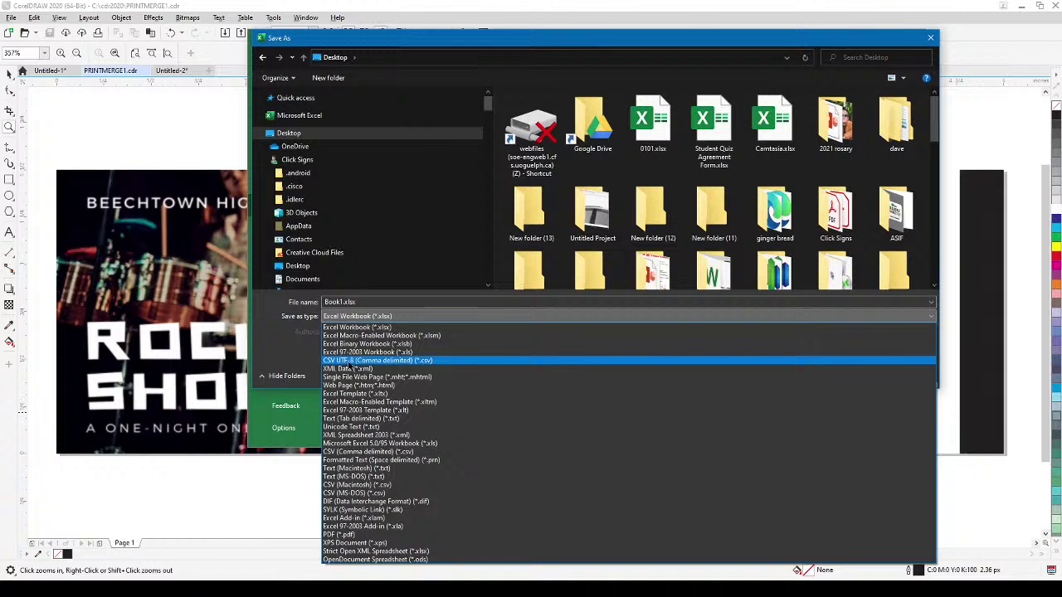
left_click(349, 362)
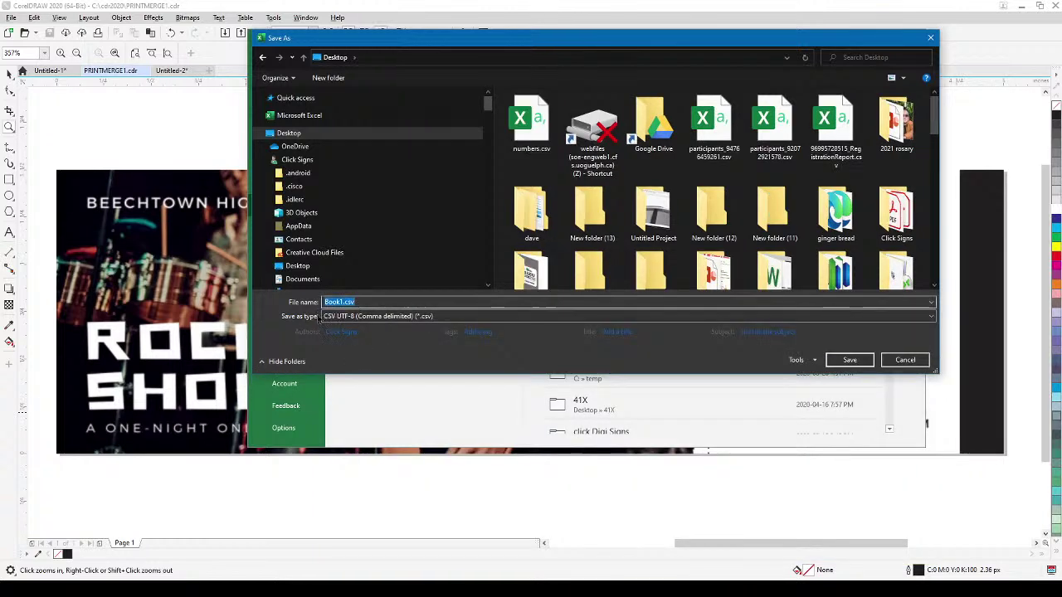
type("ticket")
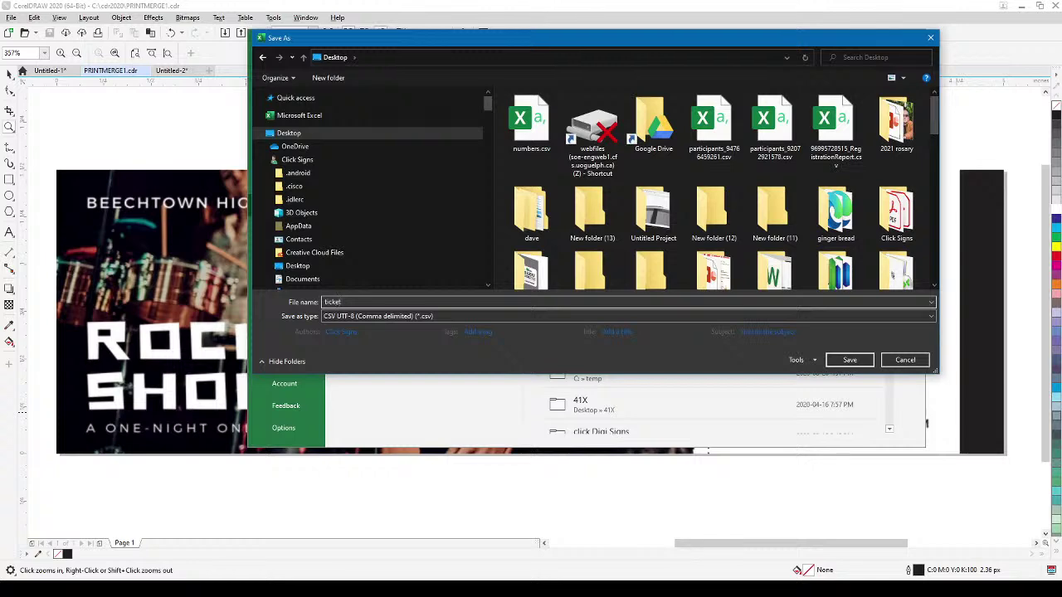
left_click(842, 360)
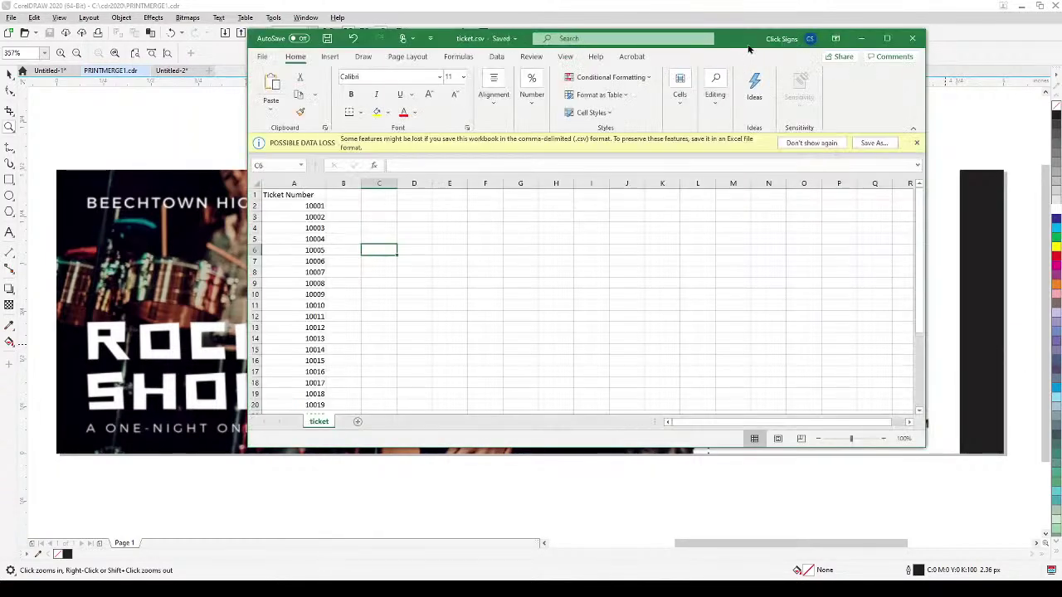
Return to the CorelDRAW ticket and start Create/Load Print Merge from the File menu.
left_click_drag(531, 39, 993, 115)
key("alt+Tab")
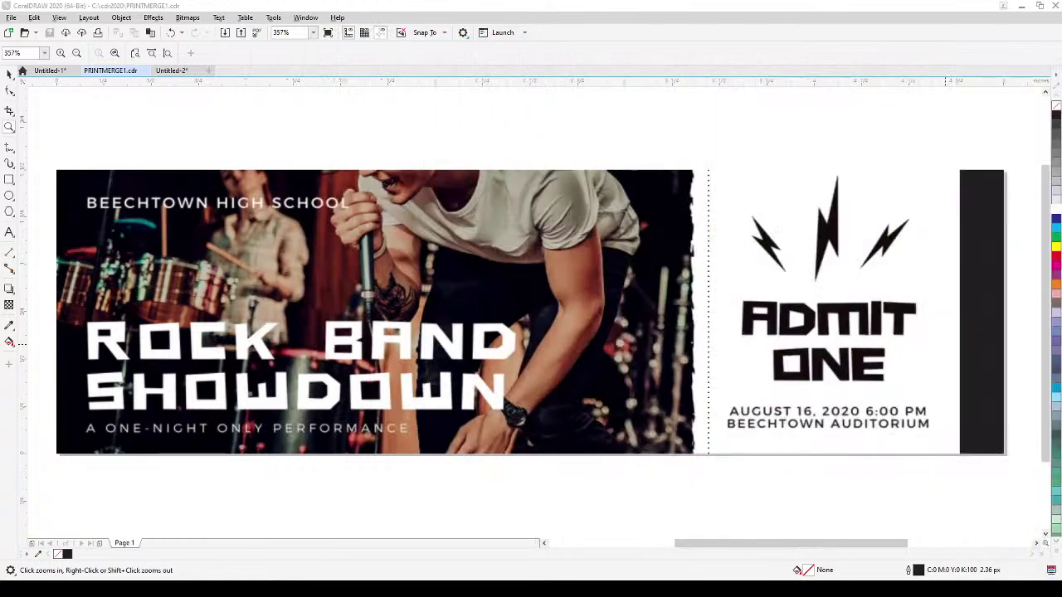
left_click(9, 75)
left_click_drag(408, 161, 415, 160)
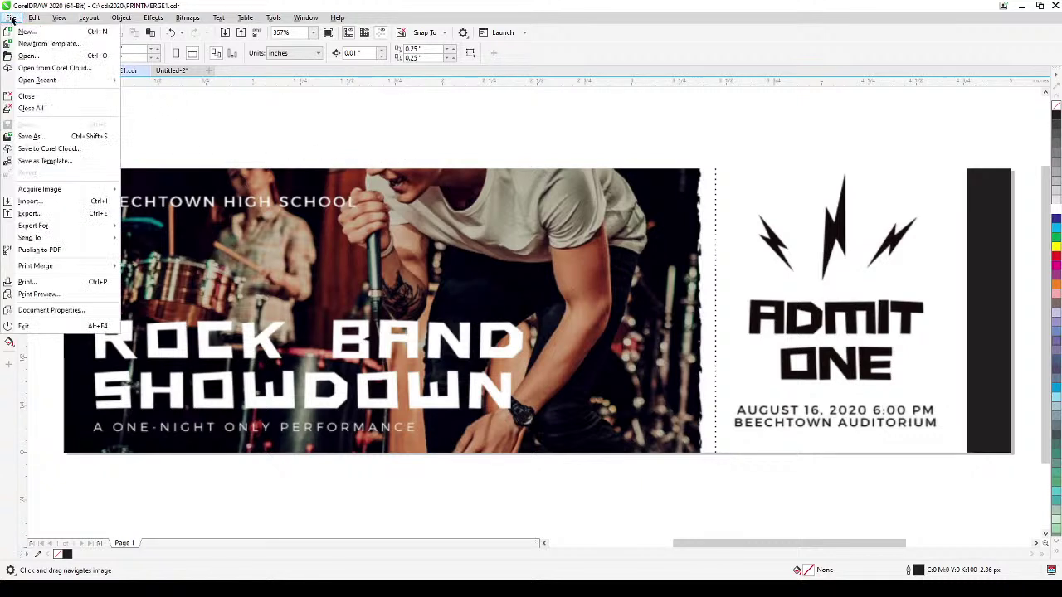
mouse_move(54, 268)
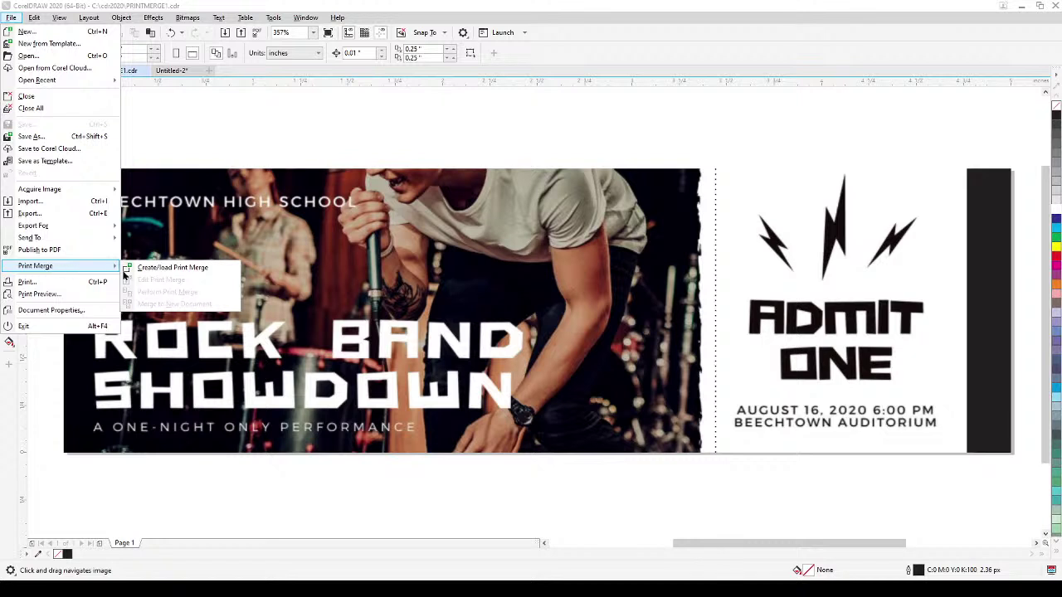
left_click(175, 268)
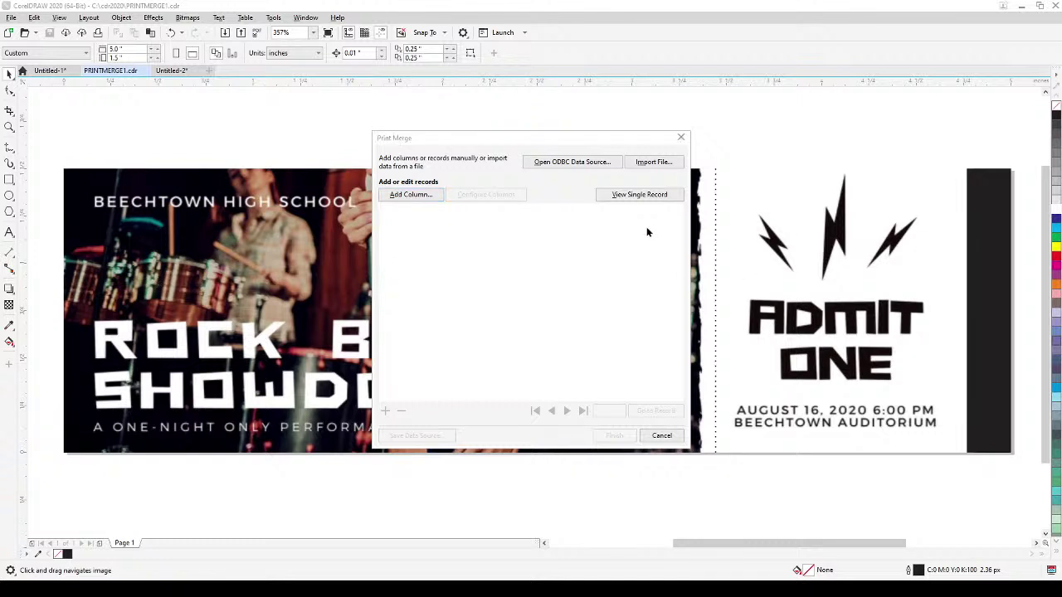
Import ticket.csv as the merge data source using the Comma separated Files (*.csv) filter.
left_click(491, 140)
left_click(652, 166)
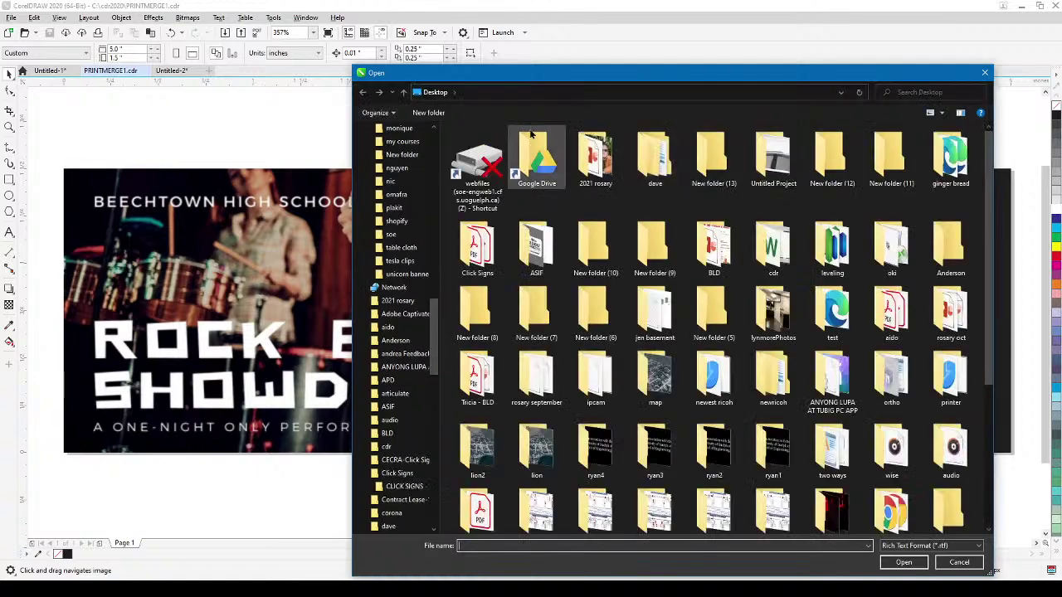
left_click_drag(578, 82, 428, 90)
left_click(820, 548)
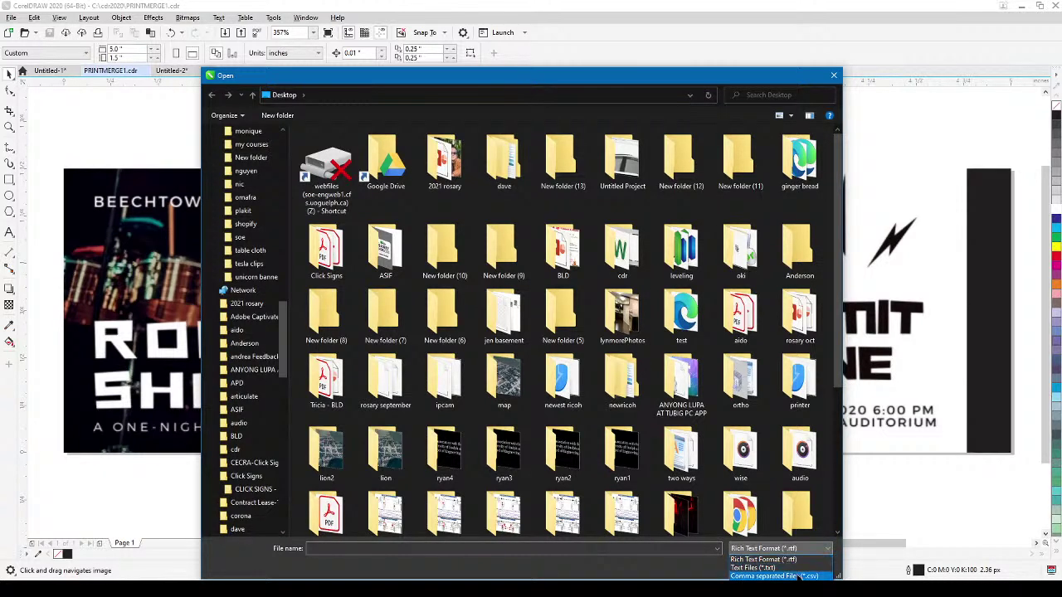
left_click(799, 576)
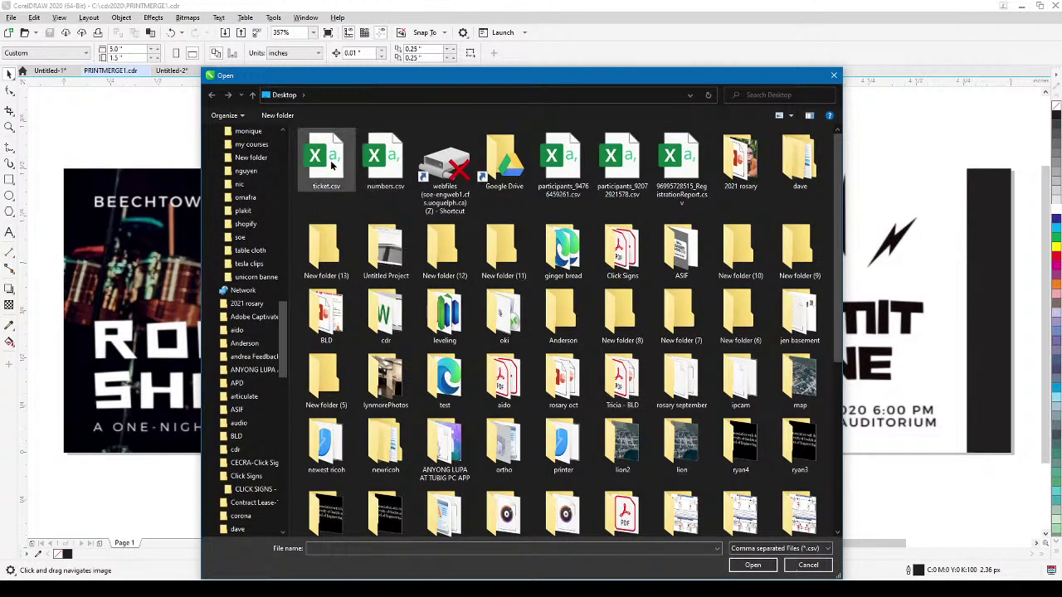
left_click(331, 165)
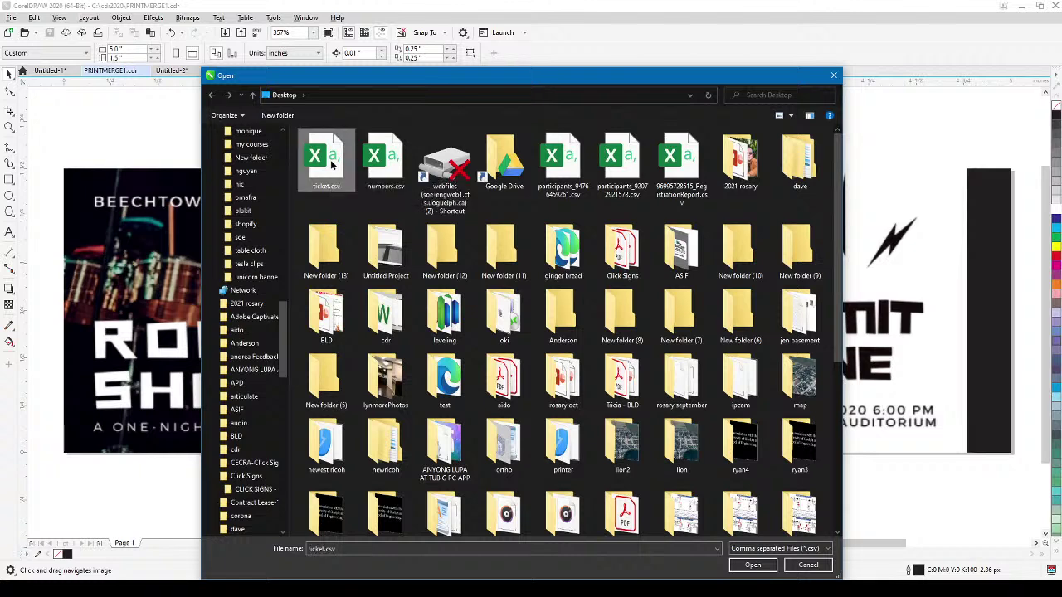
left_click(752, 565)
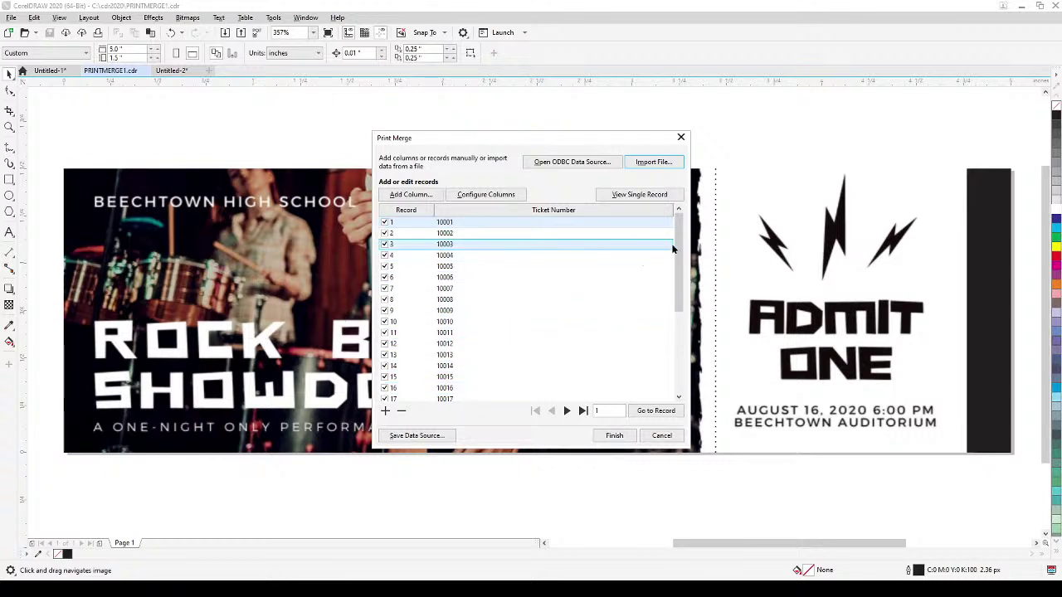
Pick the Ticket Number column, finish the merge wizard, and select Ticket Number on the relocated toolbar.
mouse_move(681, 258)
left_mouse_down()
mouse_move(681, 341)
mouse_move(680, 259)
left_mouse_up()
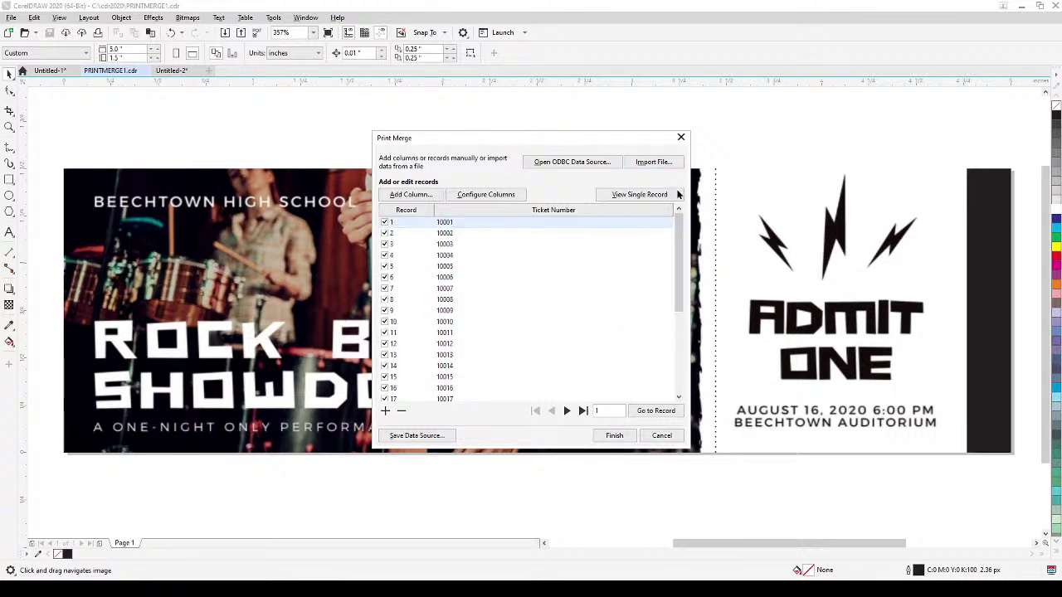
left_click(514, 210)
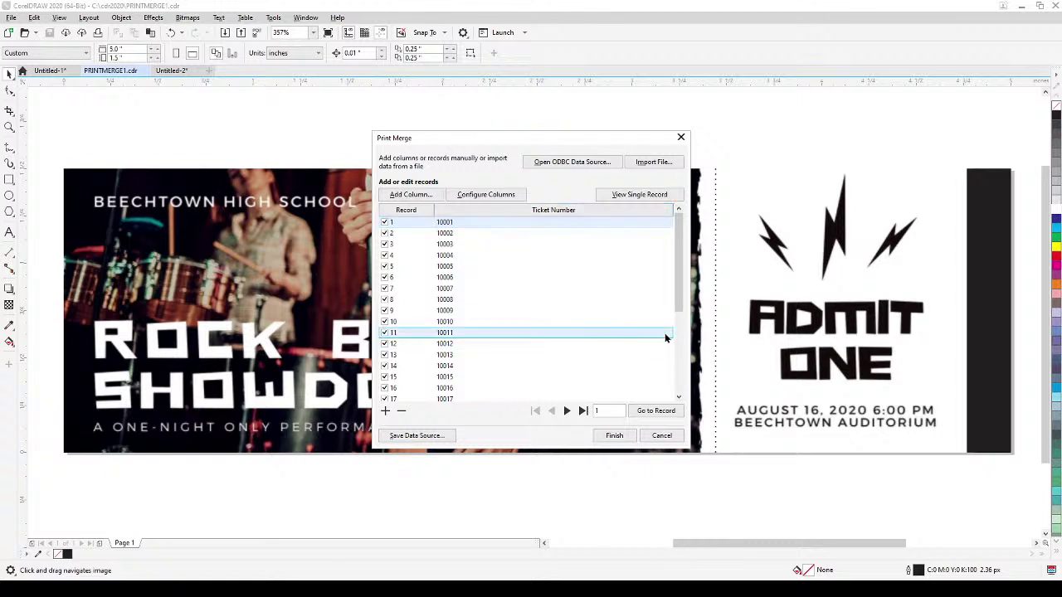
left_click(615, 436)
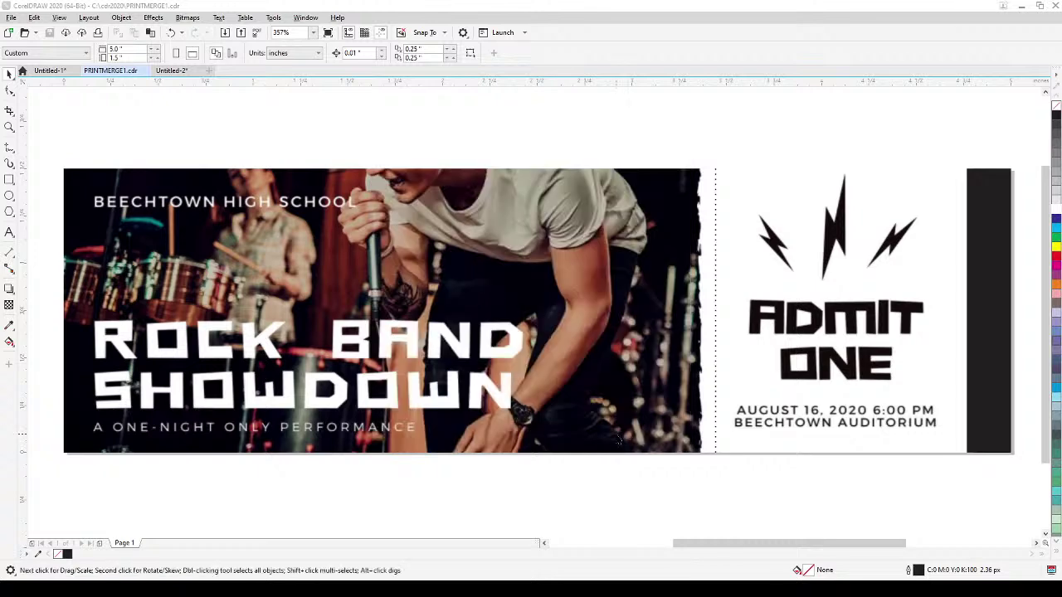
left_click_drag(595, 94, 95, 113)
left_click(81, 169)
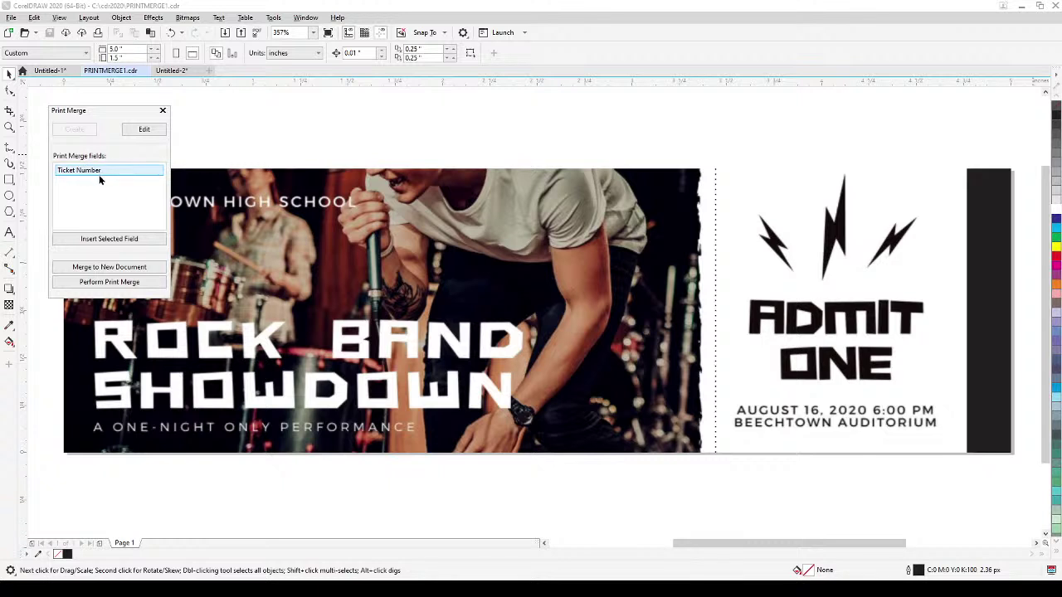
left_click(130, 240)
Insert <Ticket Number>, shrink it to about 8.663 pt, color it white, and place it atop the photo.
left_click(105, 240)
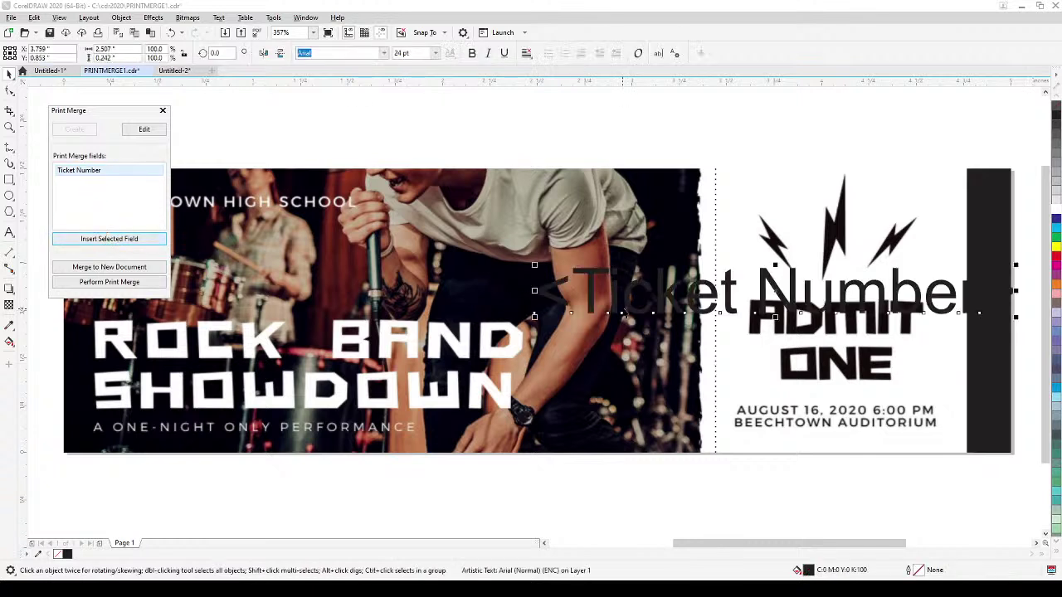
left_click_drag(624, 307, 480, 145)
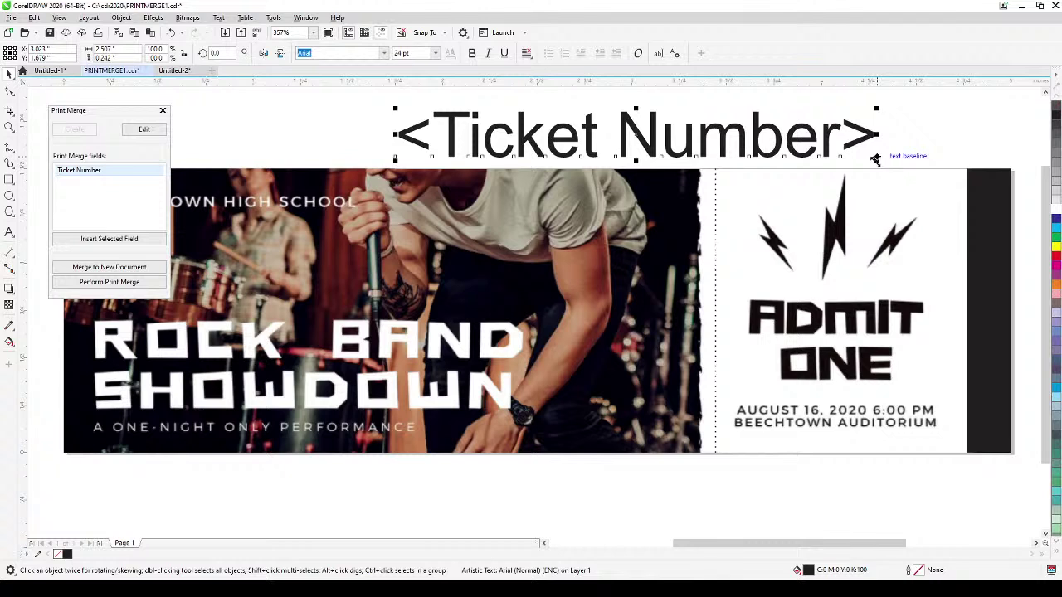
left_click_drag(876, 160, 561, 131)
left_click_drag(476, 118, 596, 188)
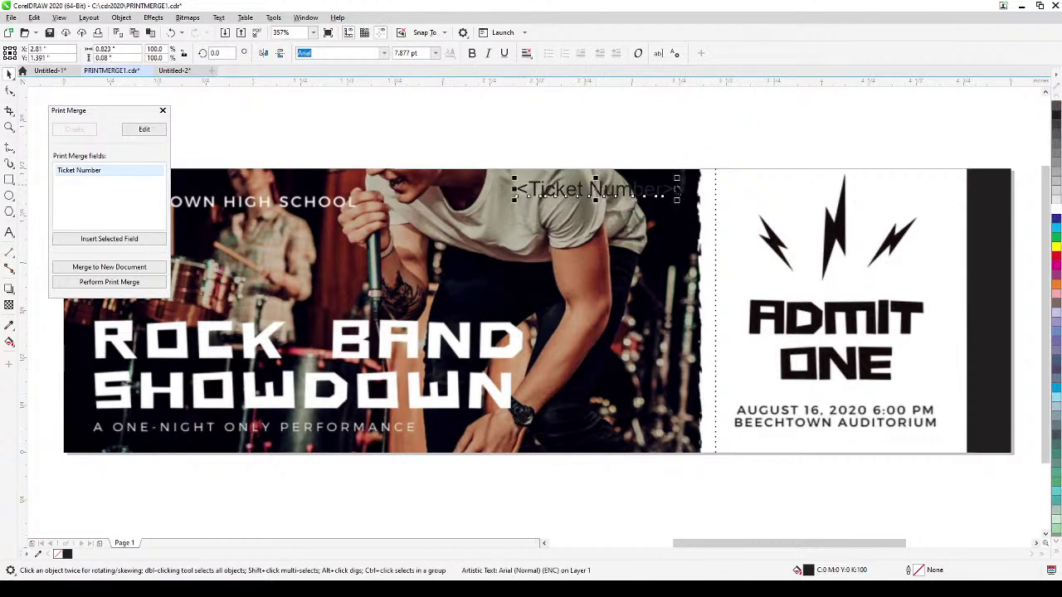
left_click(1056, 203)
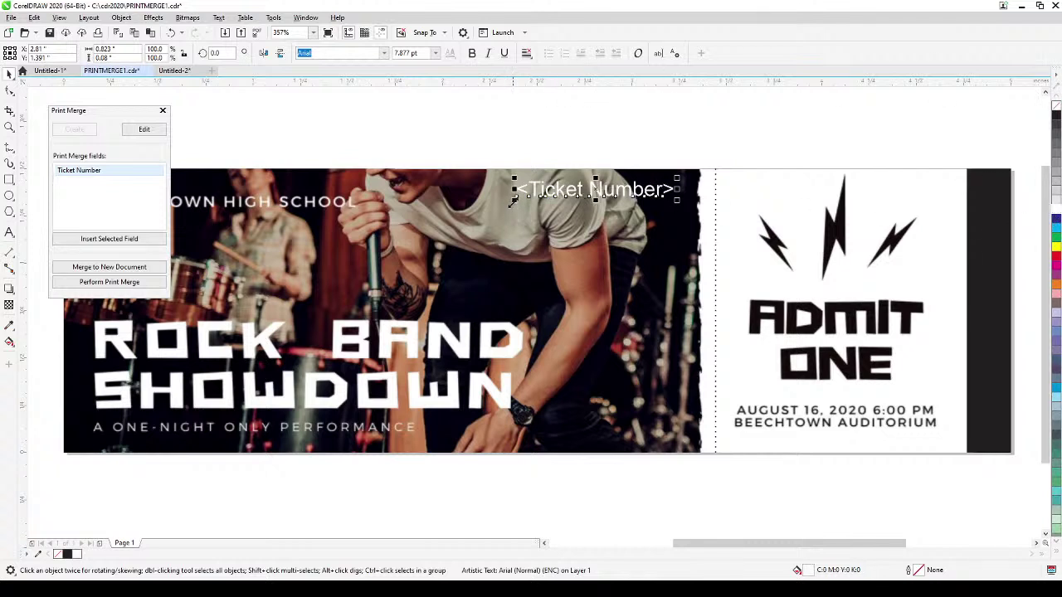
left_click_drag(515, 201, 498, 200)
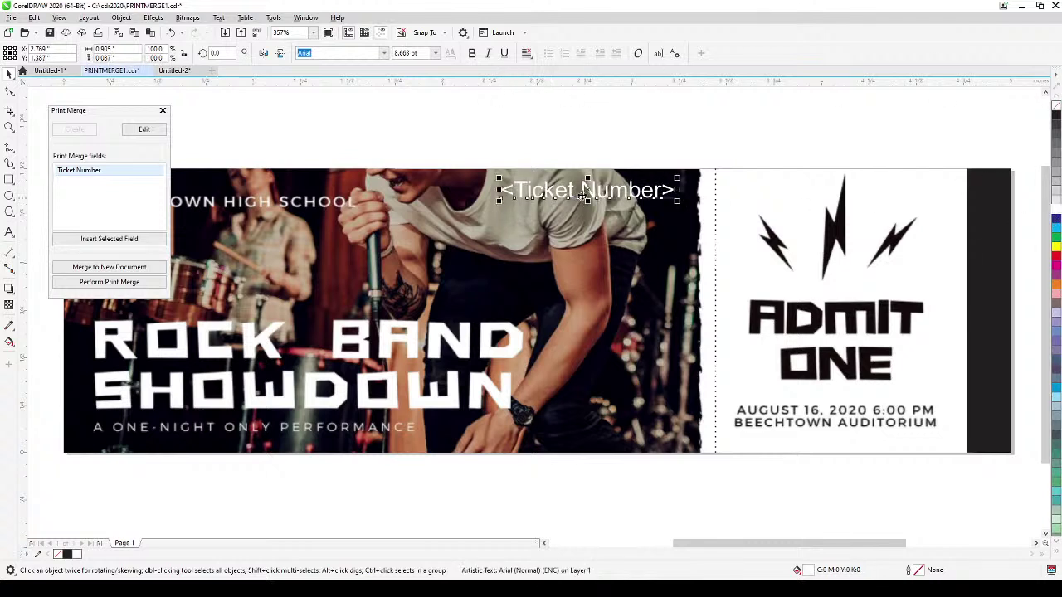
left_click_drag(579, 202, 588, 204)
left_click(588, 204)
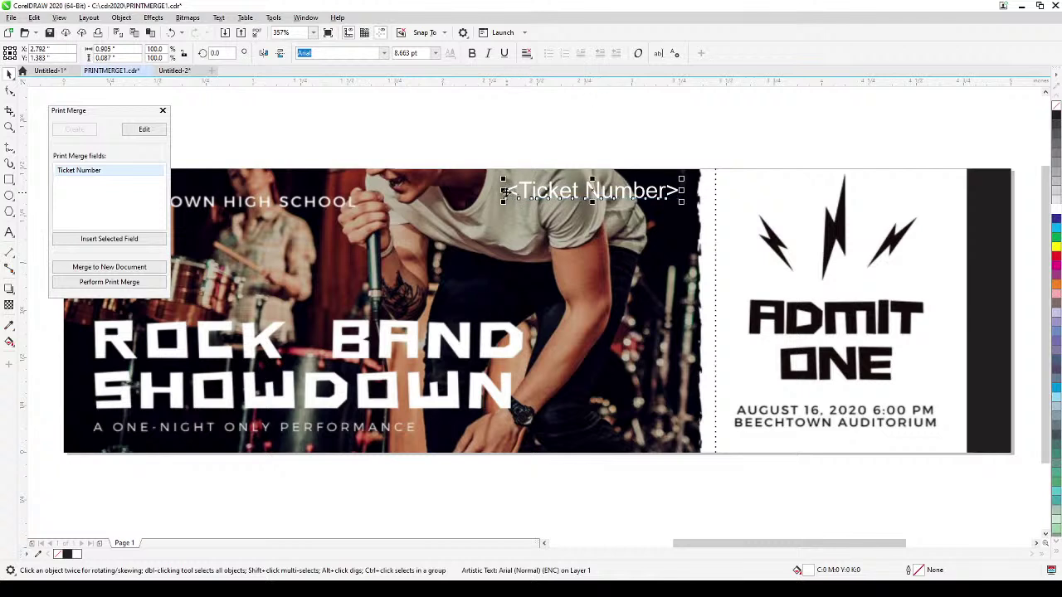
Prefix the field with 'Ticket No.:' and slide the text left so it ends at the perforation.
double_click(504, 191)
left_click(506, 191)
type("Ticket No.")
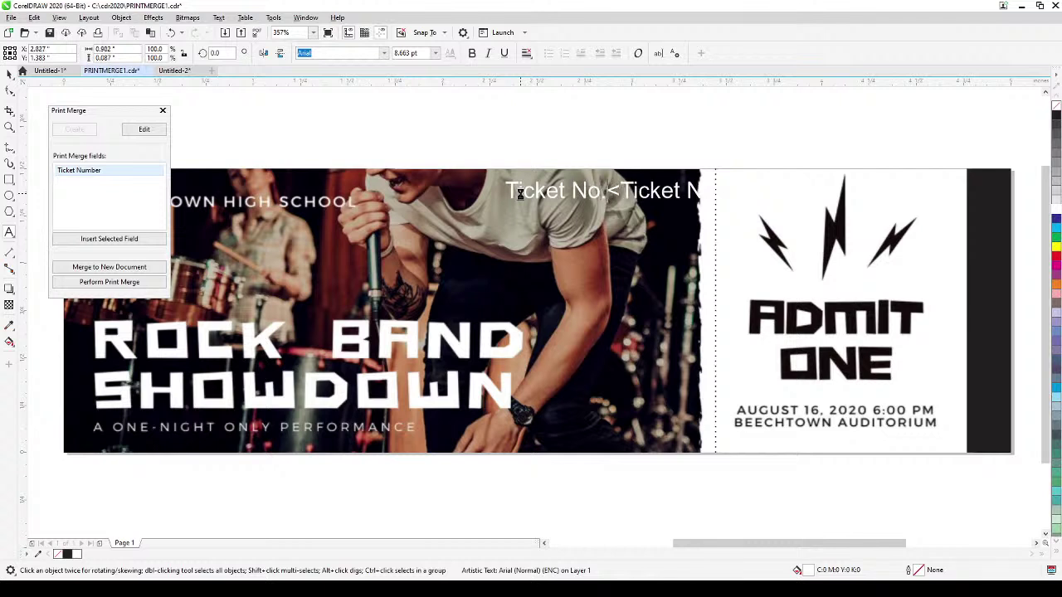
type(":")
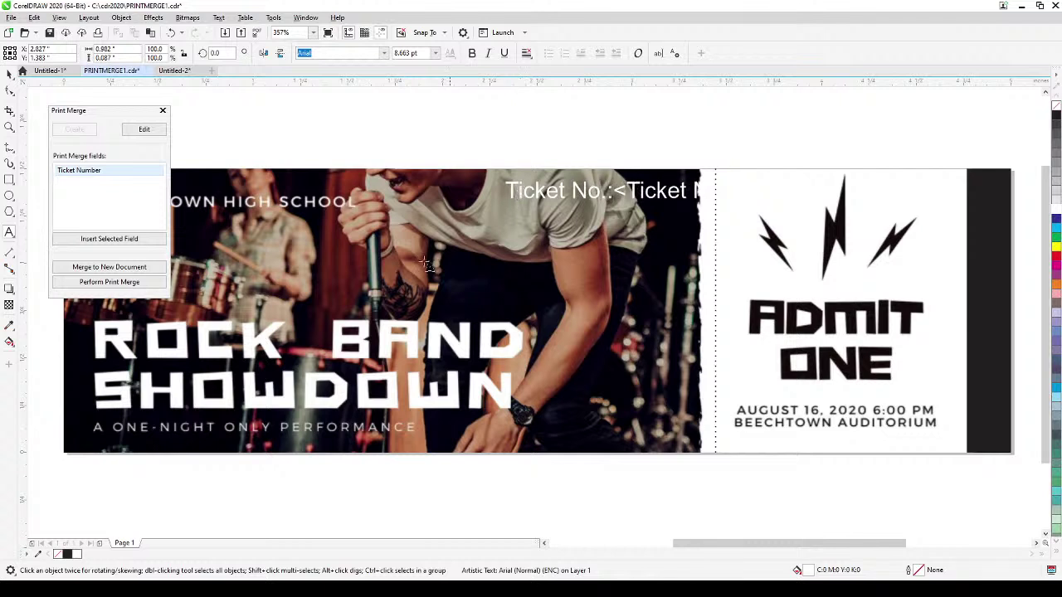
left_click(9, 73)
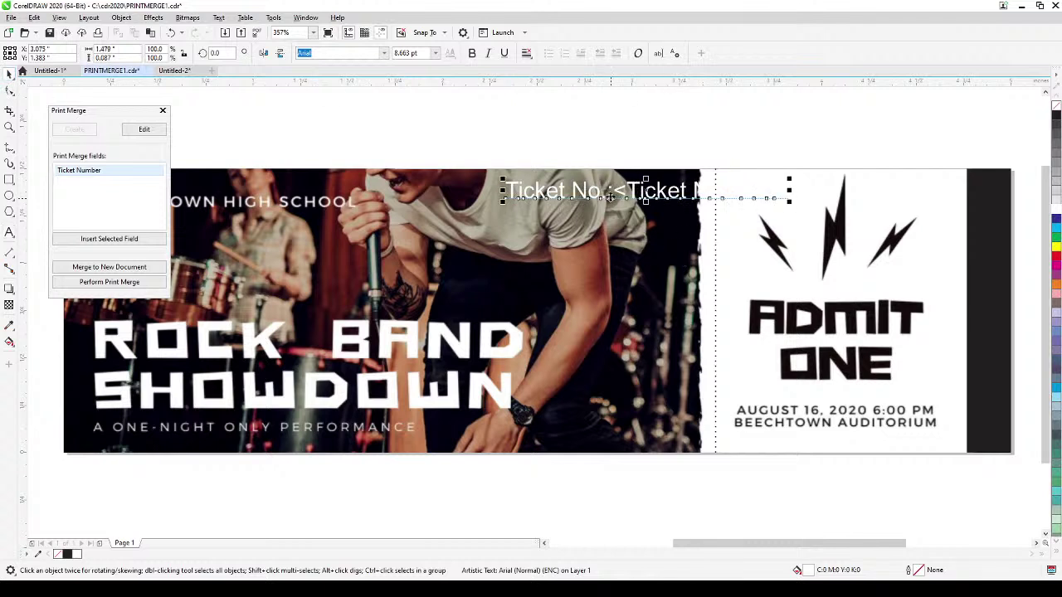
left_click_drag(606, 199, 514, 200)
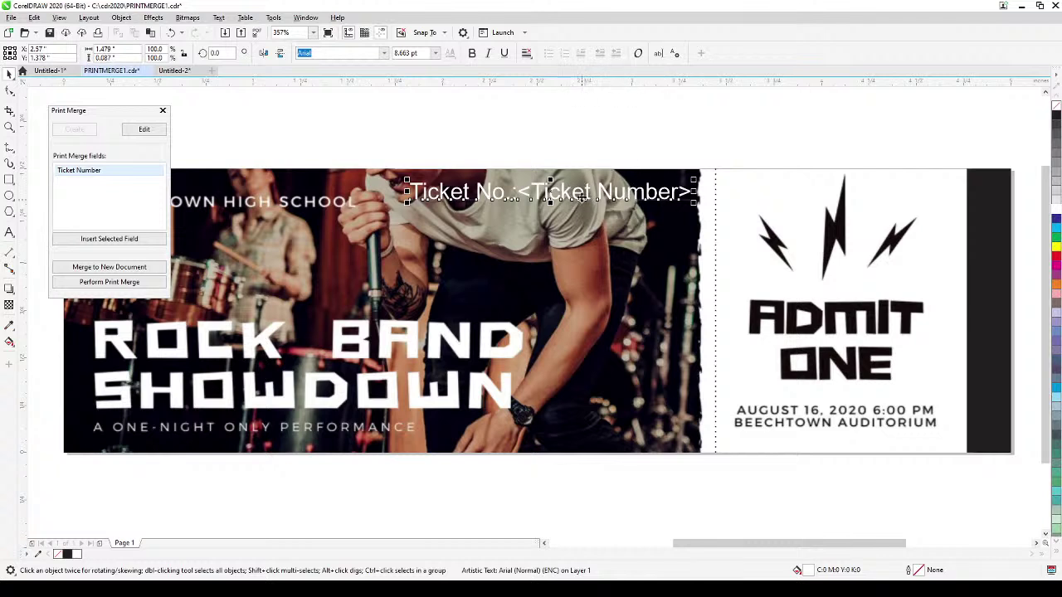
left_click_drag(582, 196, 577, 199)
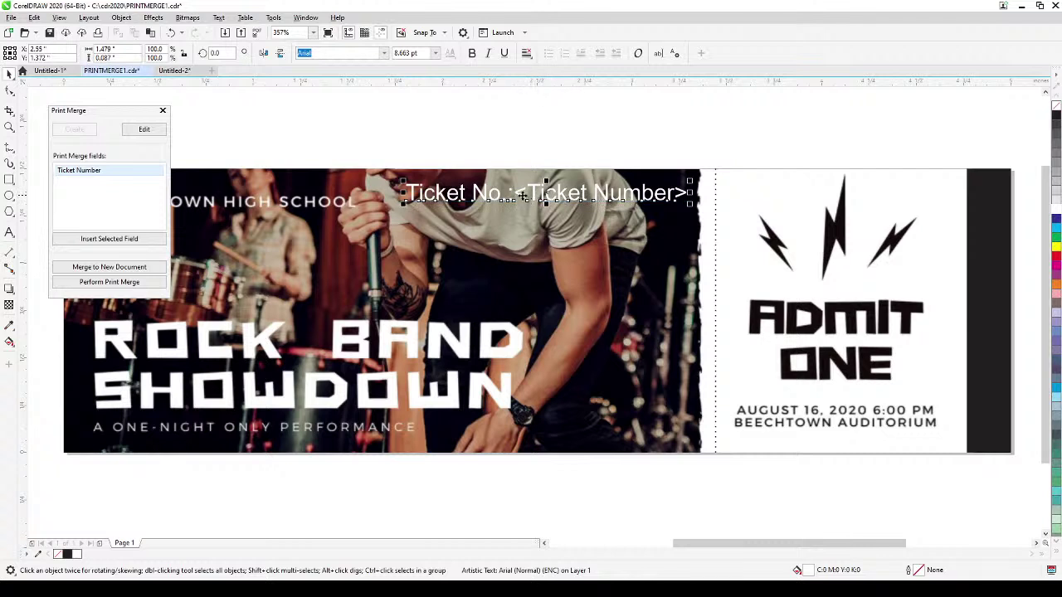
Make the <Ticket Number> merge field in the Ticket No. label bold.
double_click(521, 193)
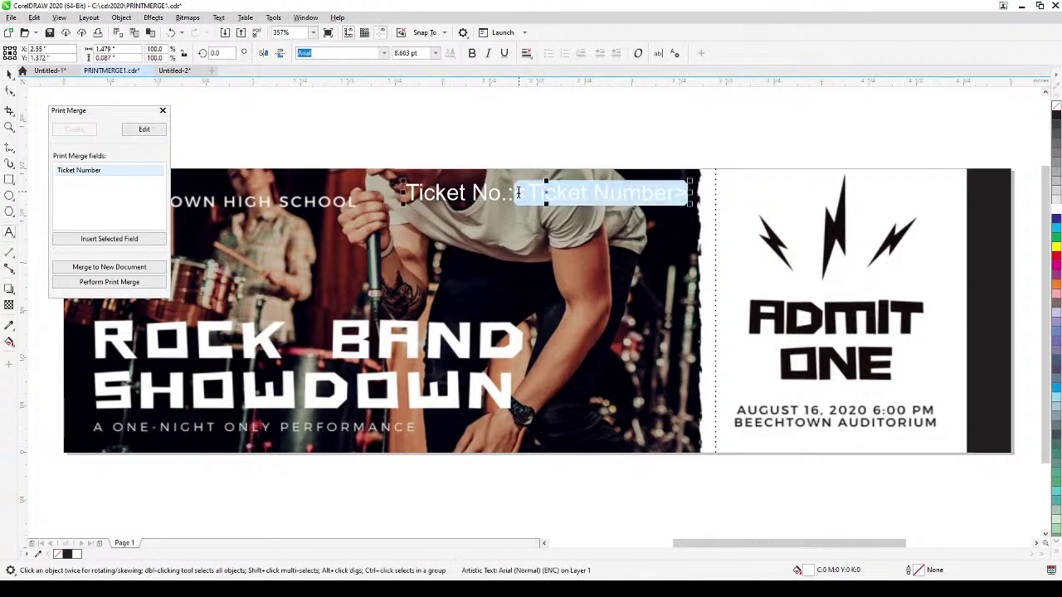
left_click(472, 53)
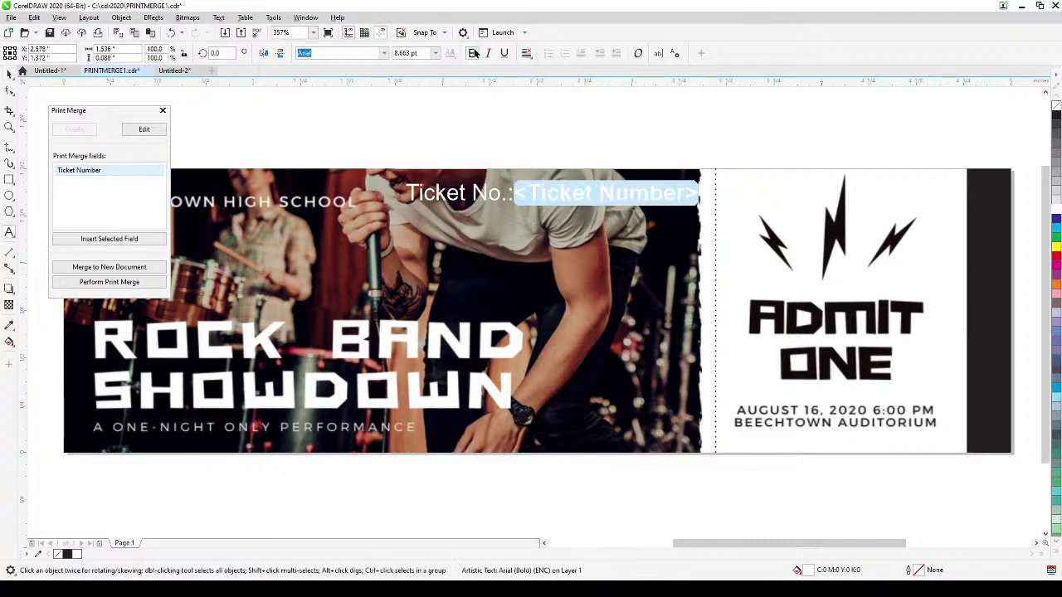
left_click(9, 74)
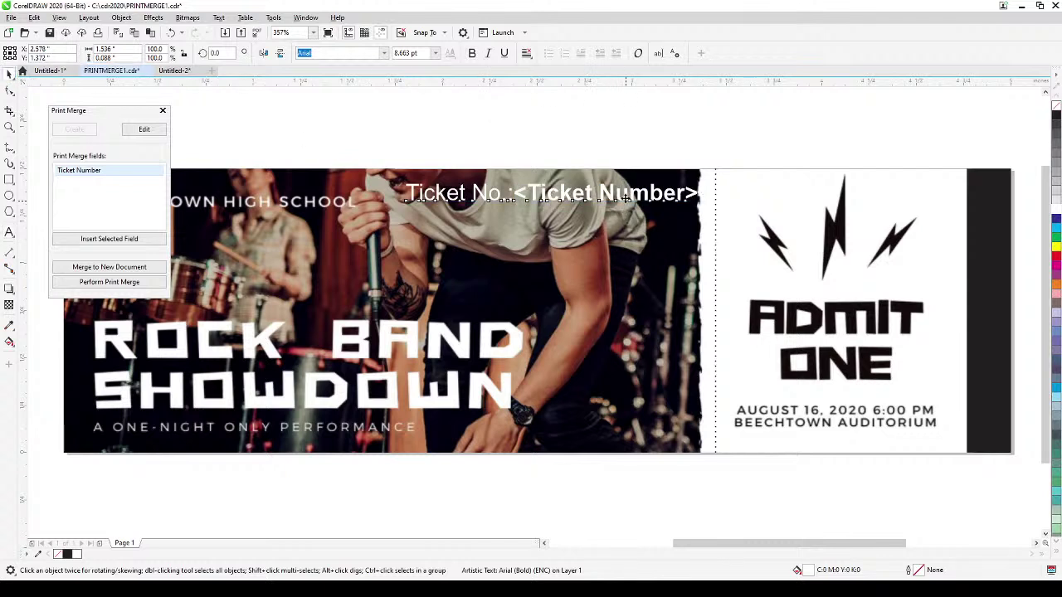
Nudge the label slightly left, then duplicate it and move the copy below the original.
left_click_drag(626, 207, 618, 205)
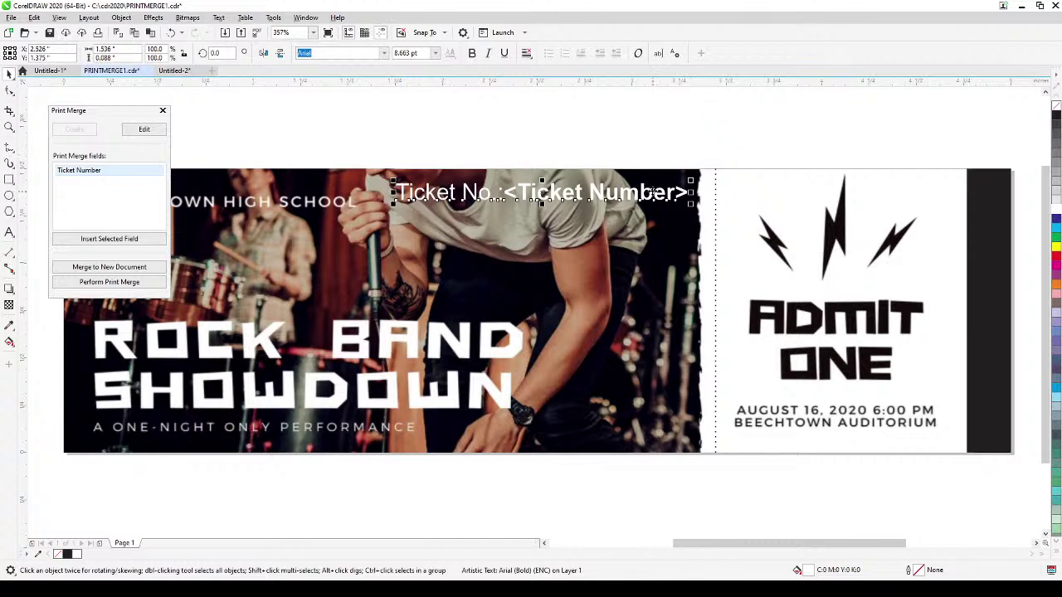
key("KP_Add")
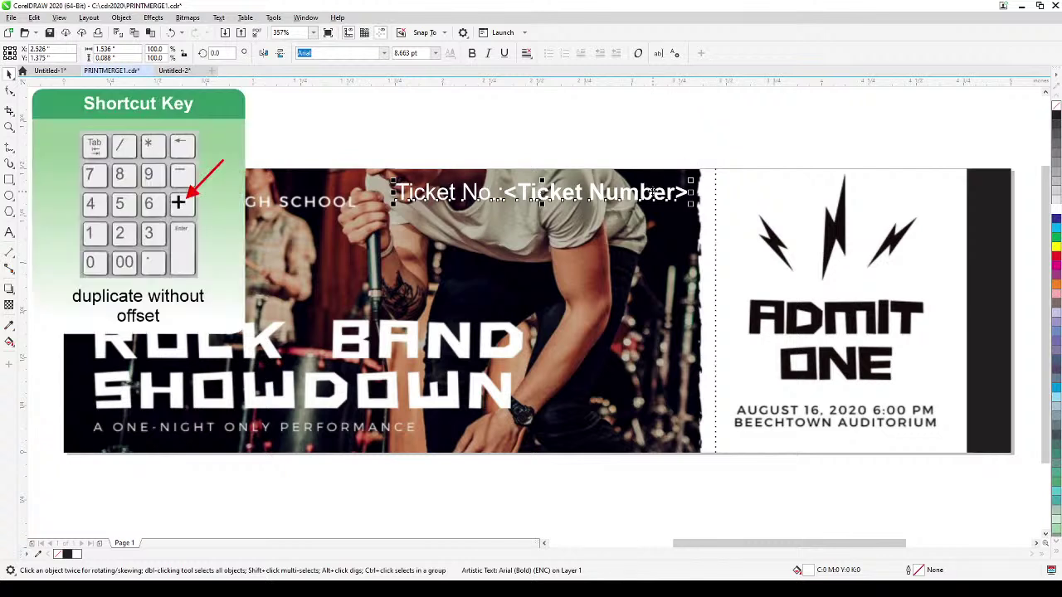
left_click_drag(633, 193, 632, 282)
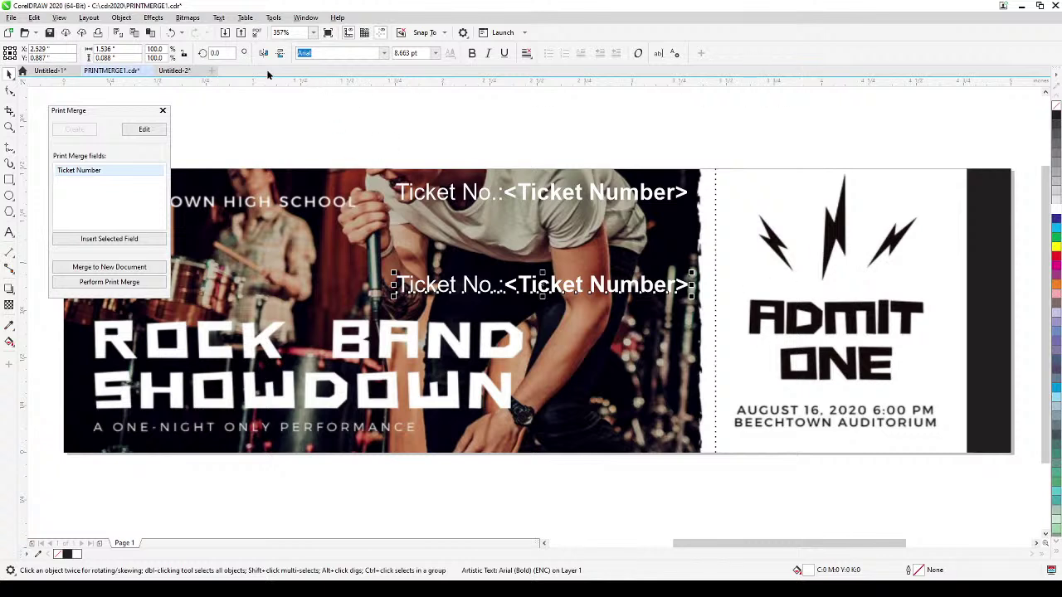
Rotate the copied Ticket No. text by 90 degrees.
left_click(214, 53)
type("90")
key("Return")
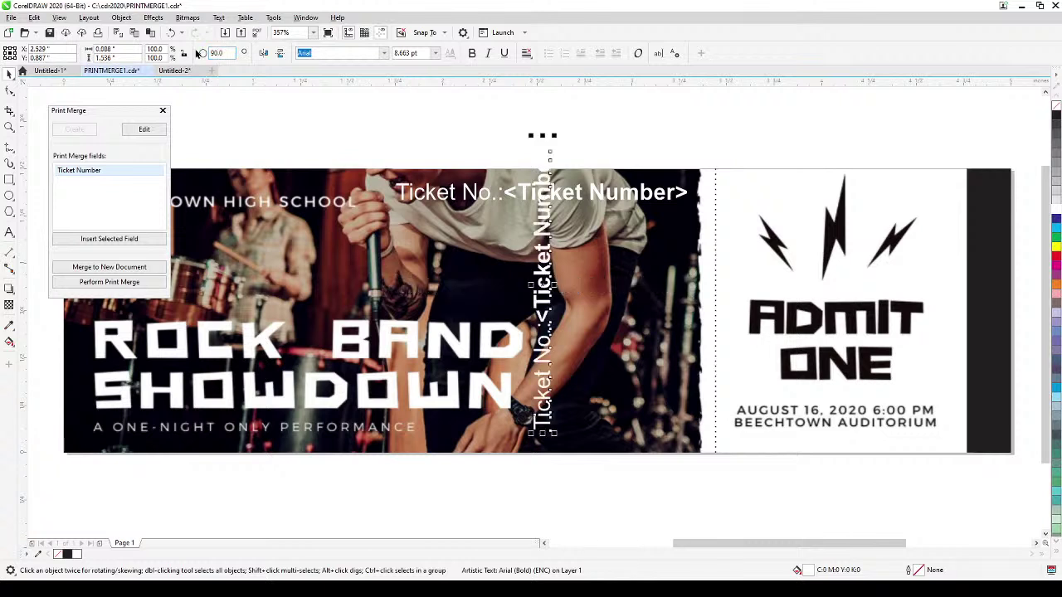
Resize the vertical ticket number and fit it along the dark strip at the stub's right end.
left_click_drag(530, 136, 535, 148)
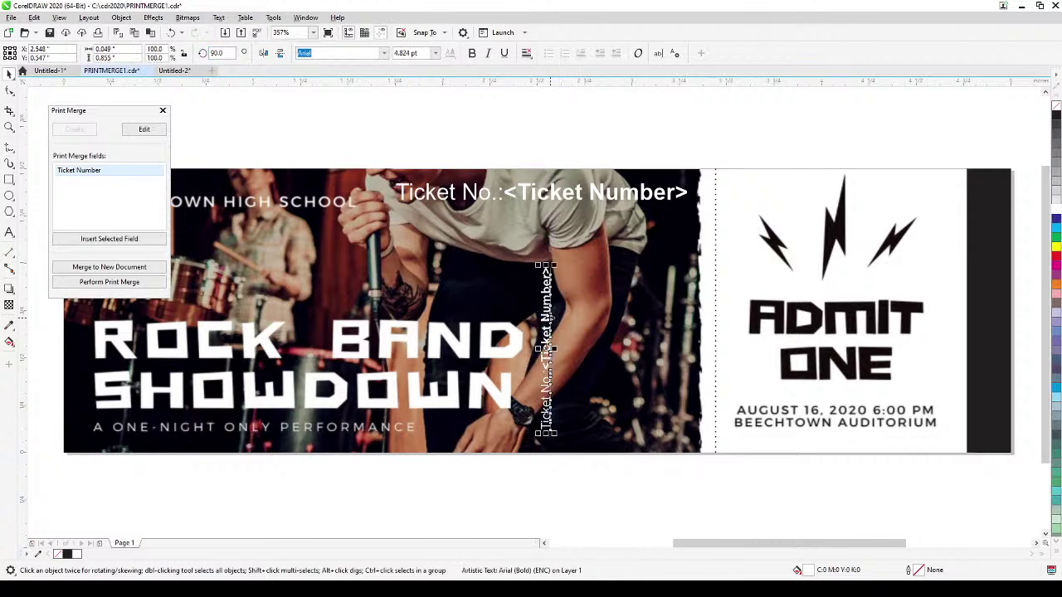
left_click_drag(553, 328, 996, 330)
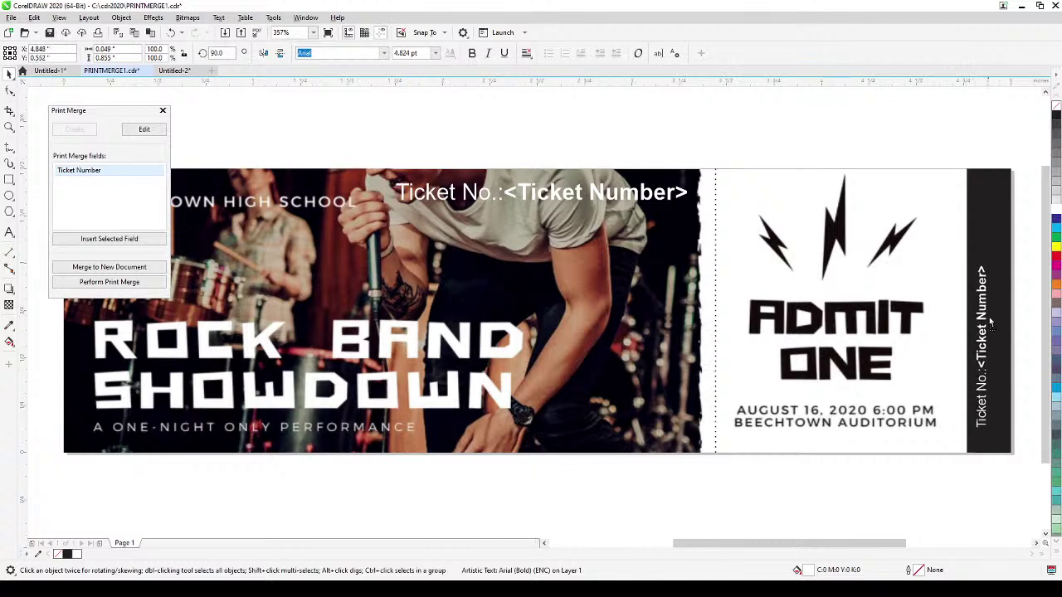
left_click_drag(978, 267, 979, 218)
left_click_drag(990, 269, 990, 260)
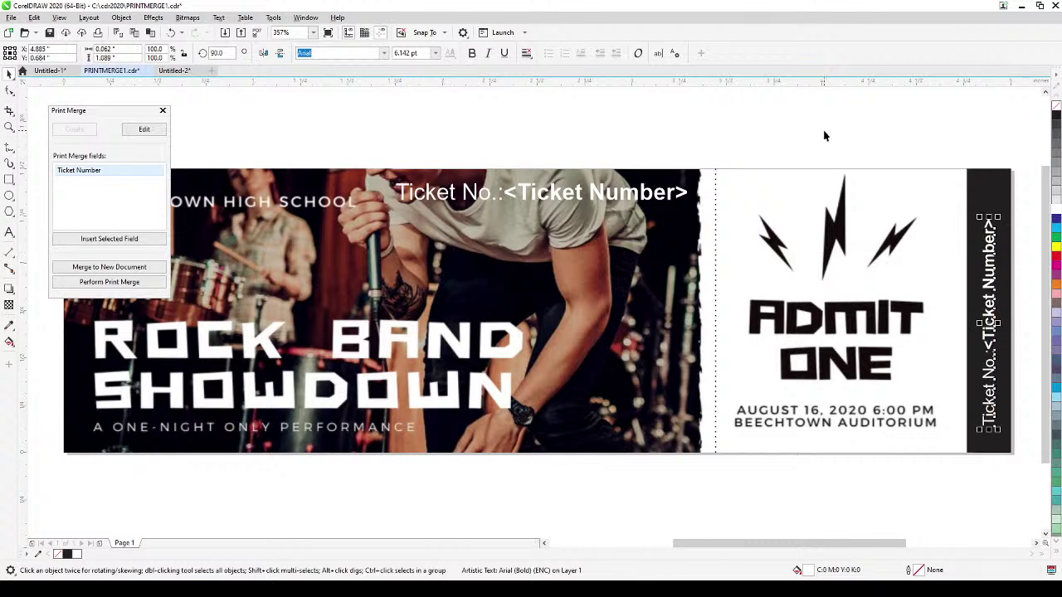
left_click(720, 164)
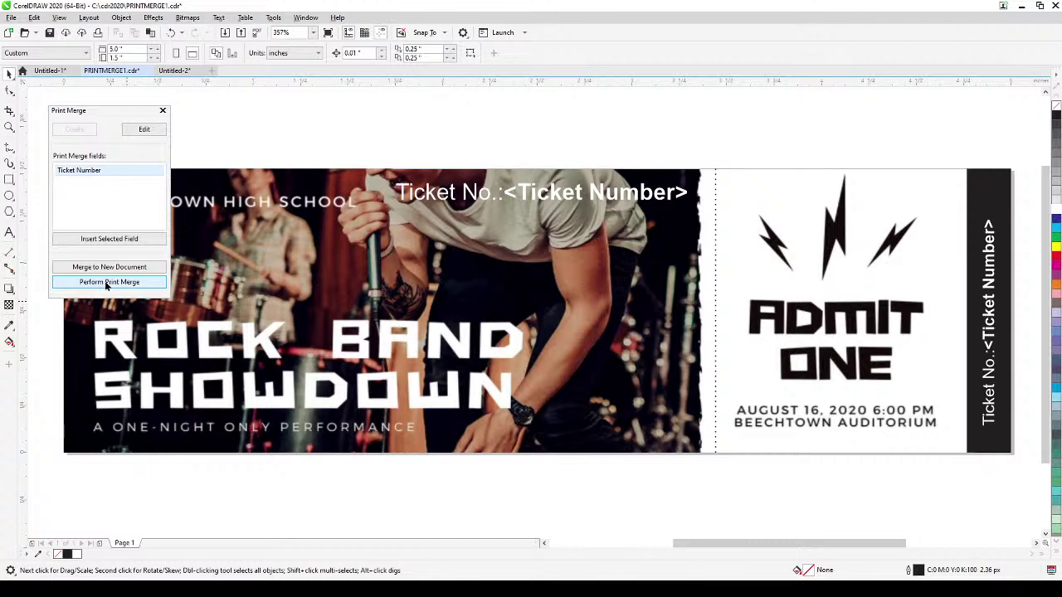
Print-merge to the Adobe PDF printer and preview page 1 showing ticket 10001.
left_click(106, 284)
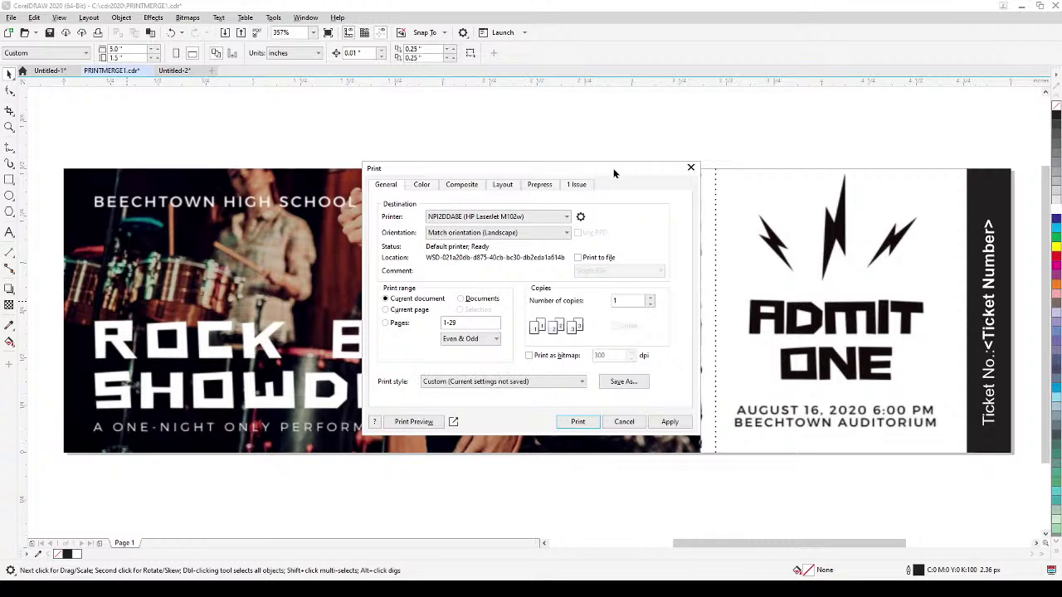
left_click_drag(613, 175, 547, 128)
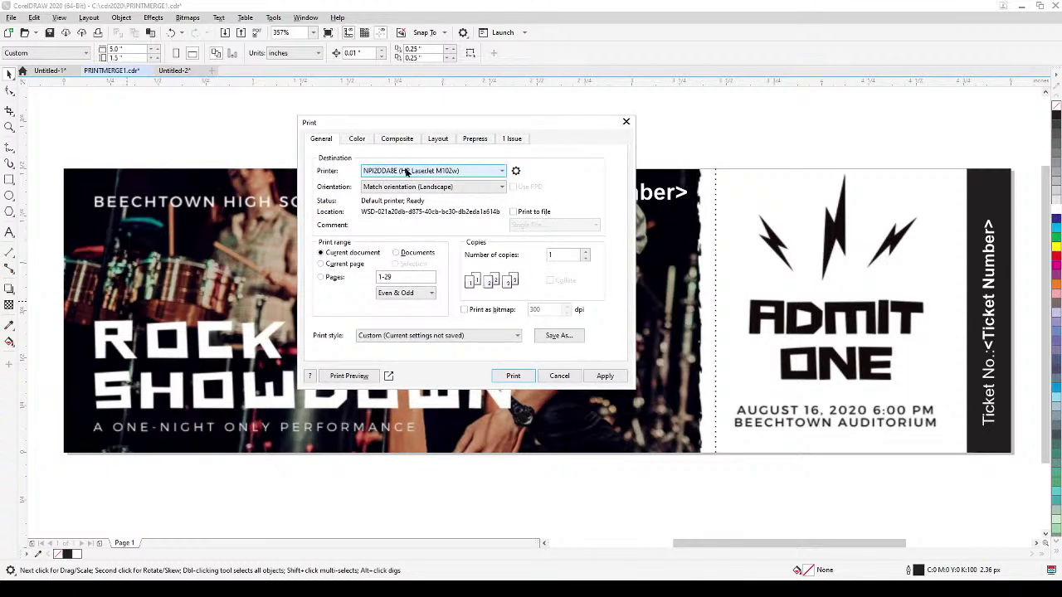
left_click(503, 172)
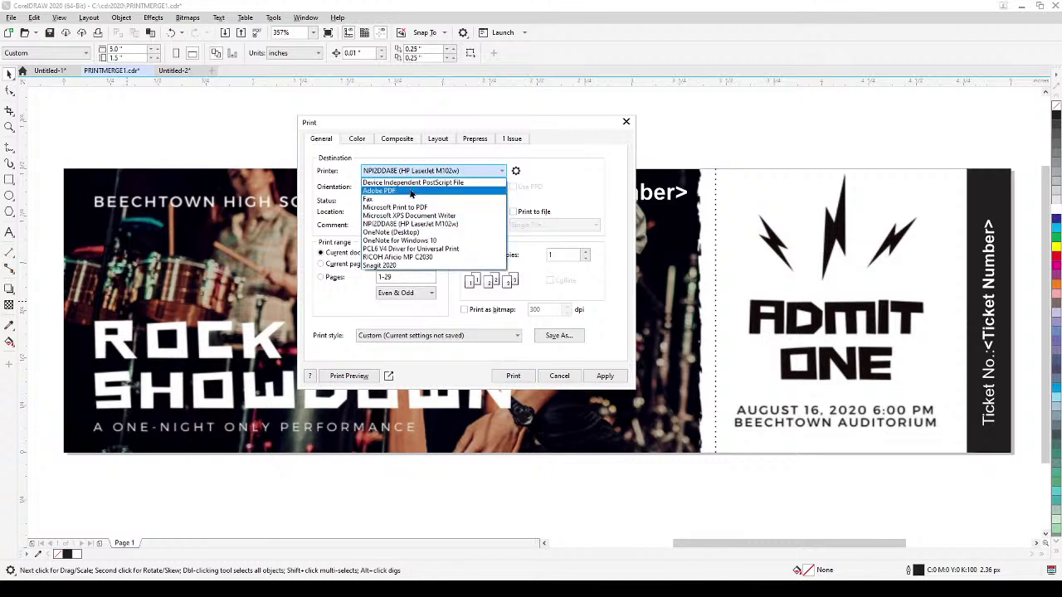
left_click(411, 192)
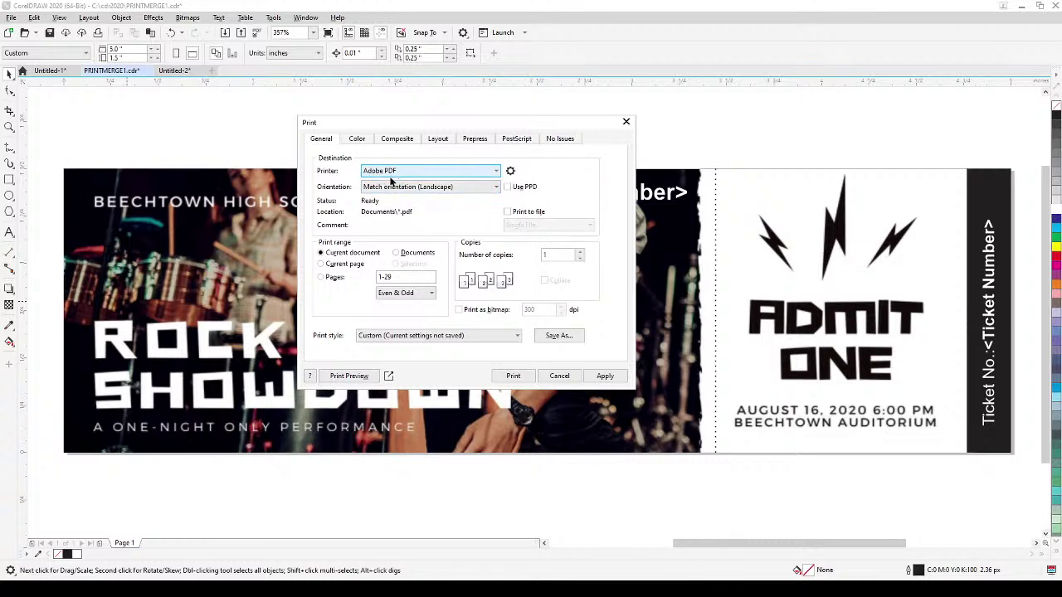
left_click(349, 377)
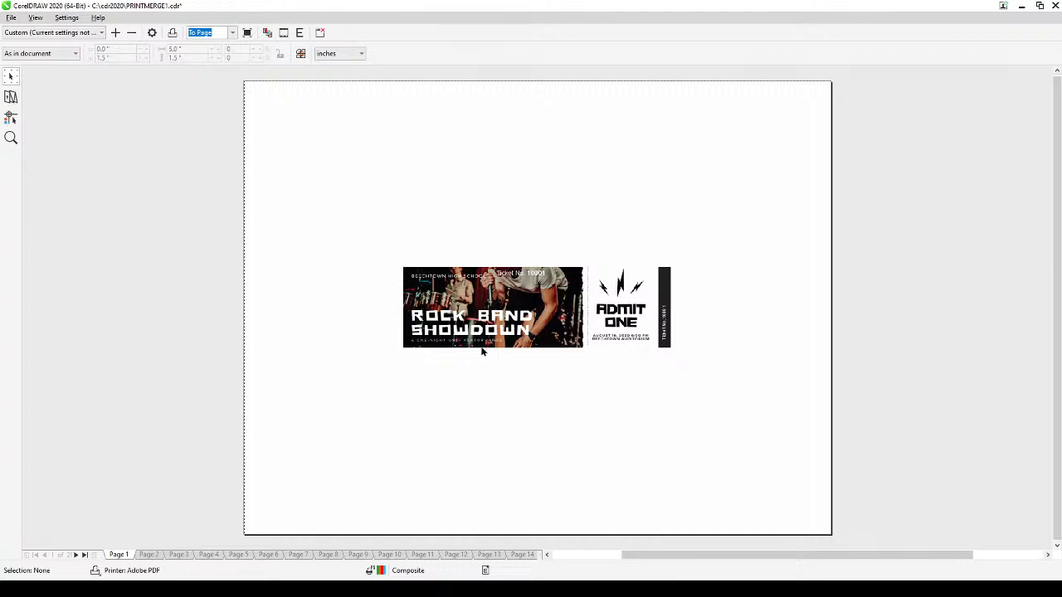
scroll(535, 284, "up", 2)
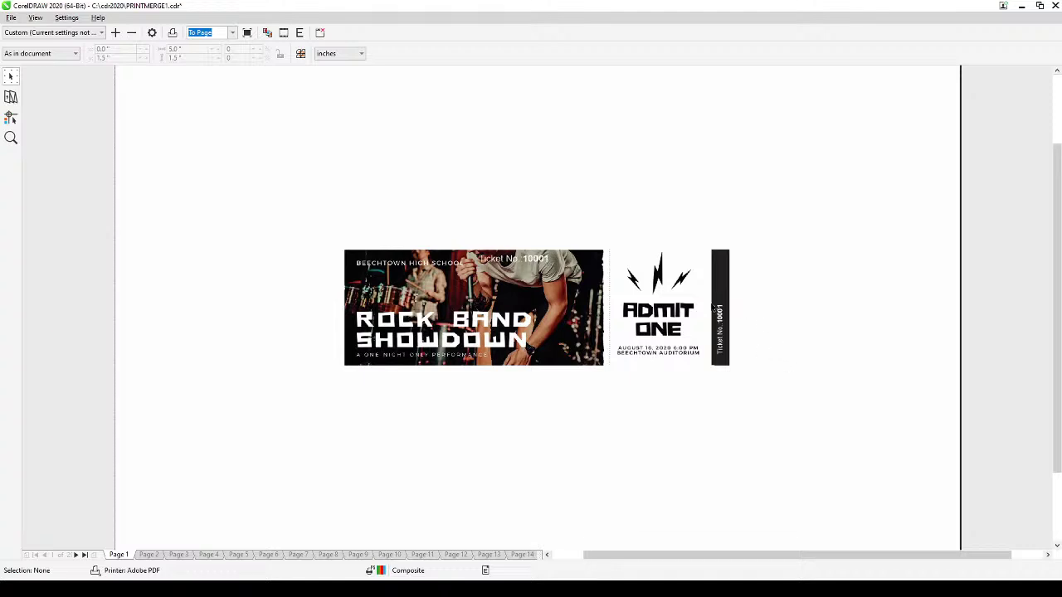
scroll(714, 338, "down", 1)
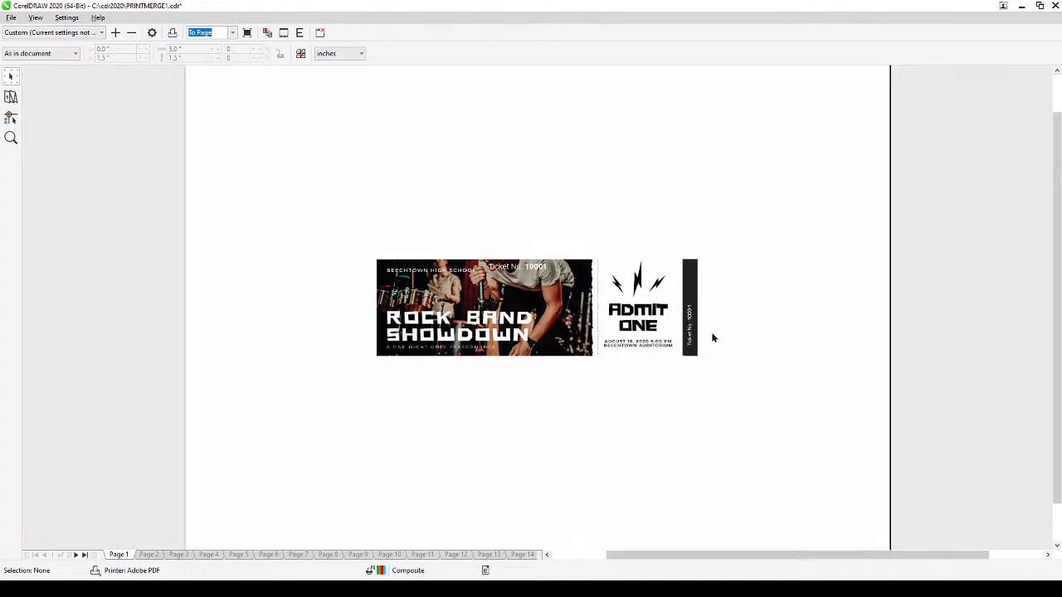
scroll(419, 256, "down", 1)
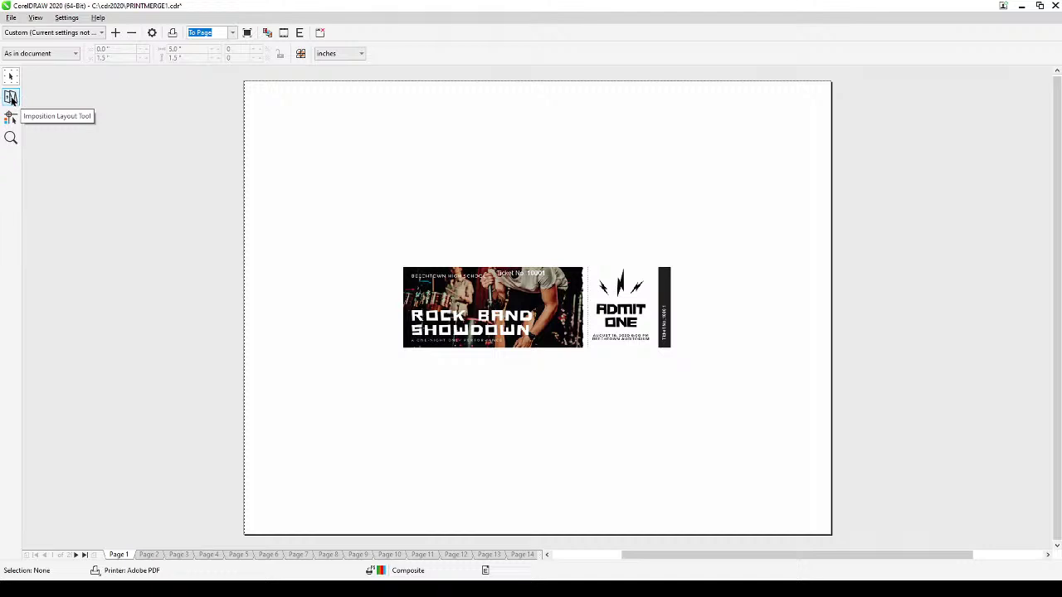
In the Imposition Layout Tool, set 2 pages across and 5 pages down.
left_click(11, 98)
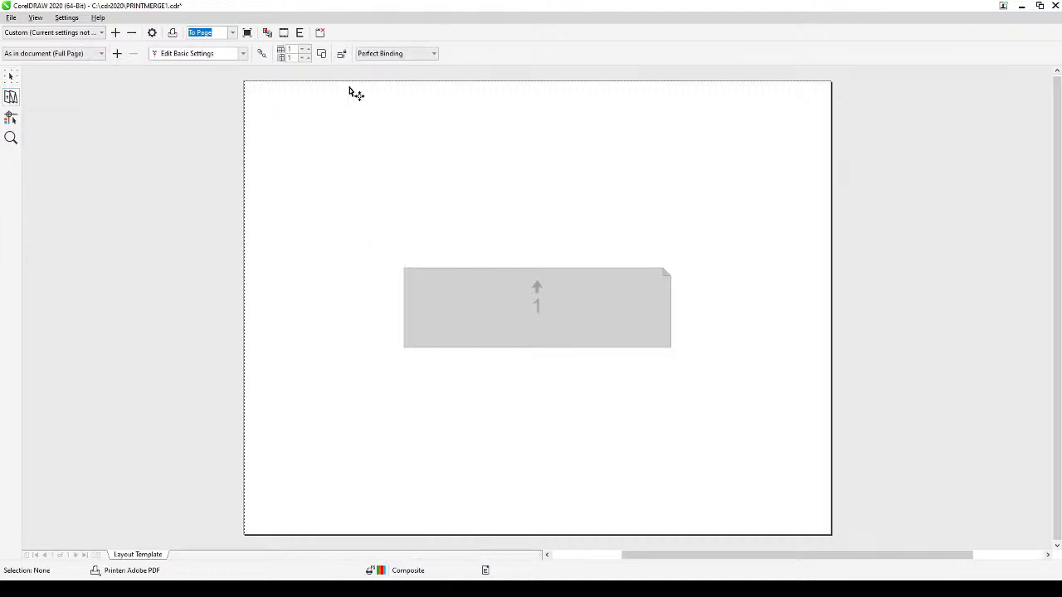
left_click(302, 52)
left_click(308, 49)
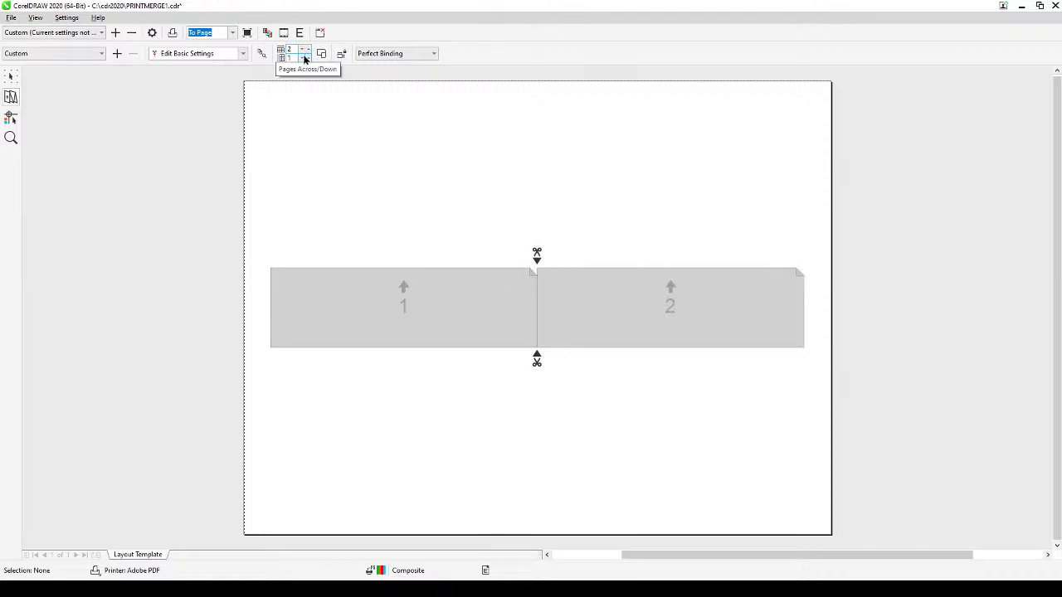
left_click(307, 58)
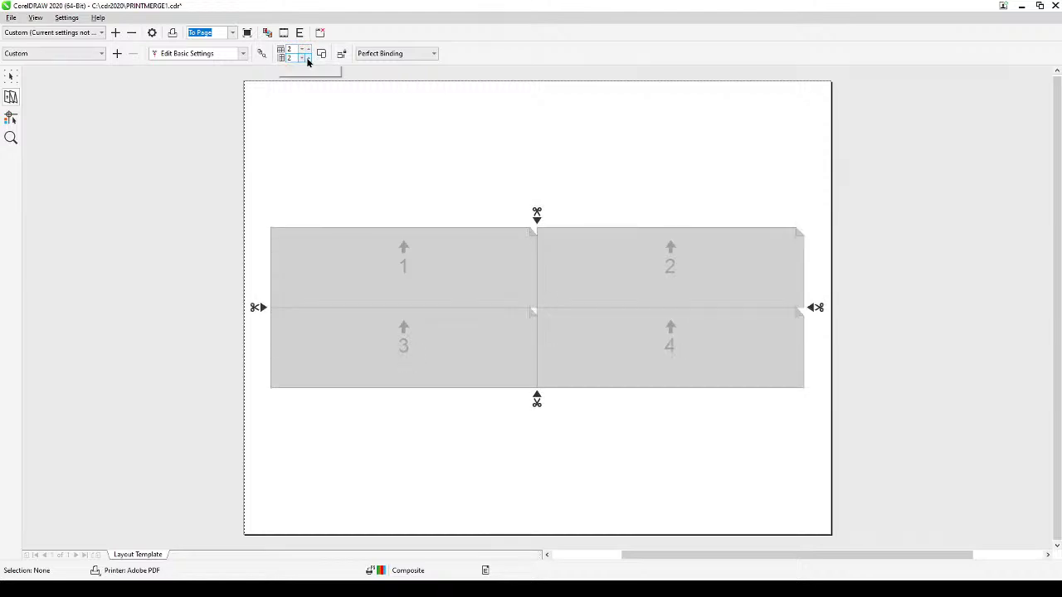
left_click(307, 58)
left_click(307, 58)
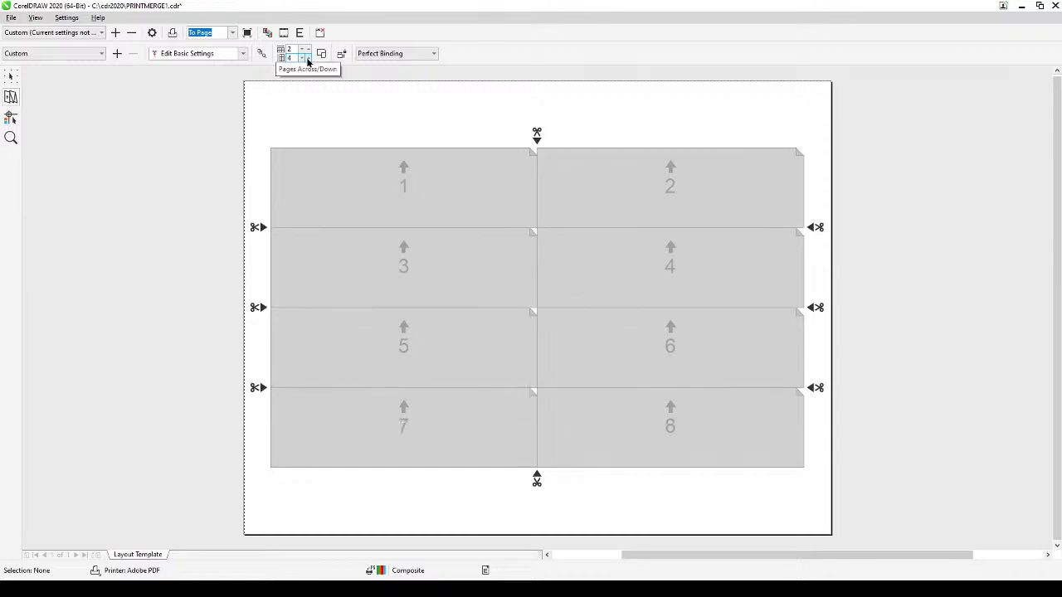
left_click(307, 58)
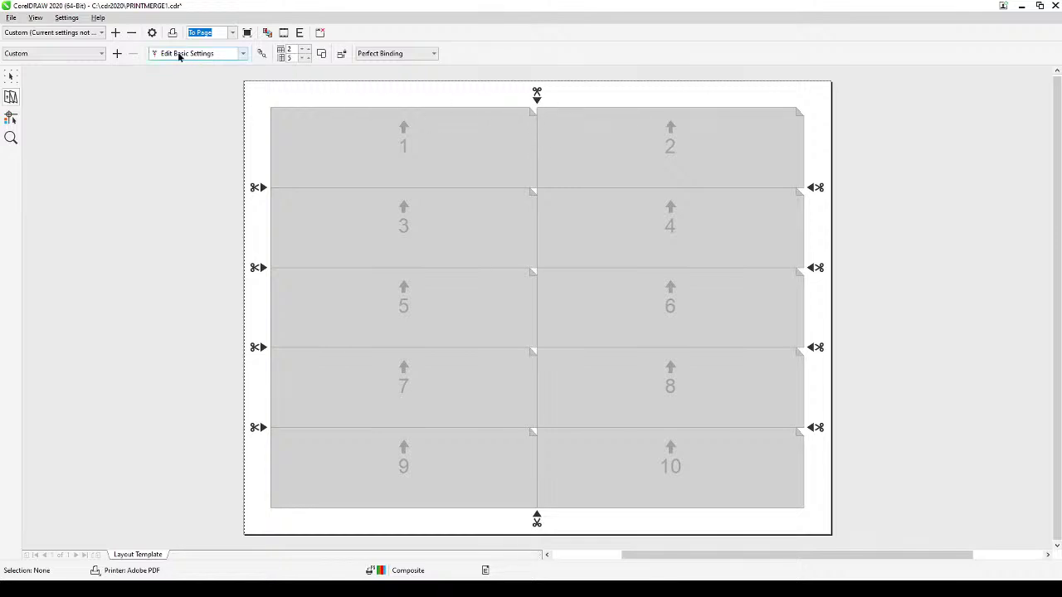
In Edit Gutters & Finishing, set the column gutter size to 0.08 inch.
left_click(243, 54)
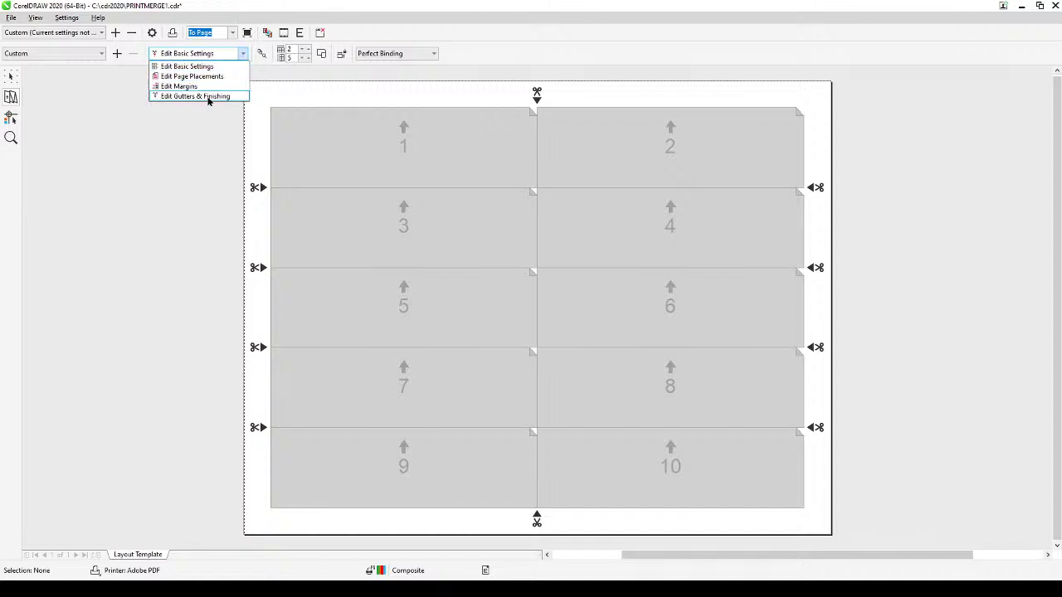
left_click(196, 96)
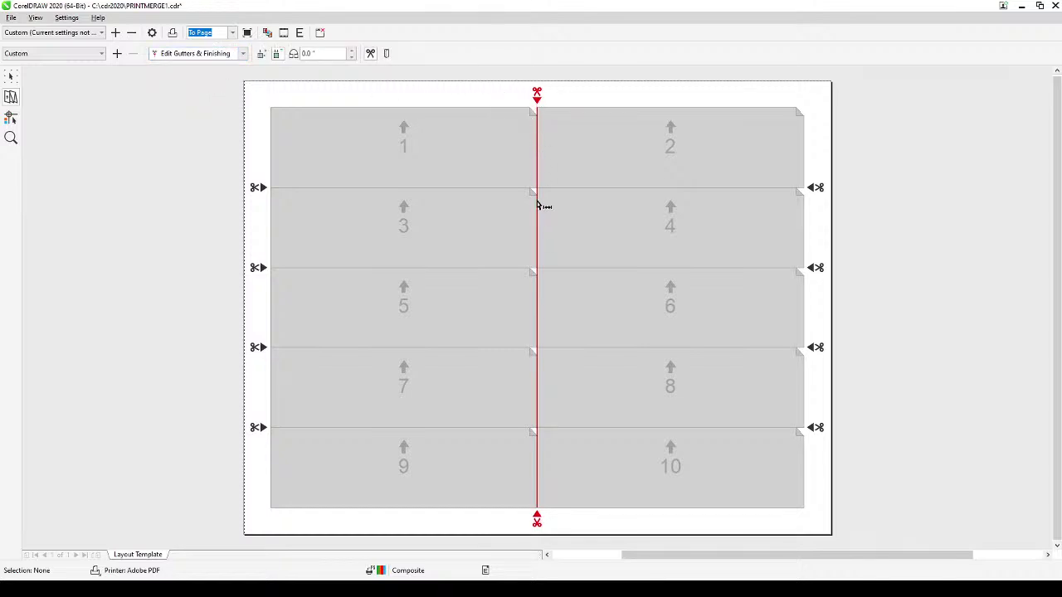
left_click(353, 51)
left_click(353, 51)
left_click(353, 52)
left_click(354, 51)
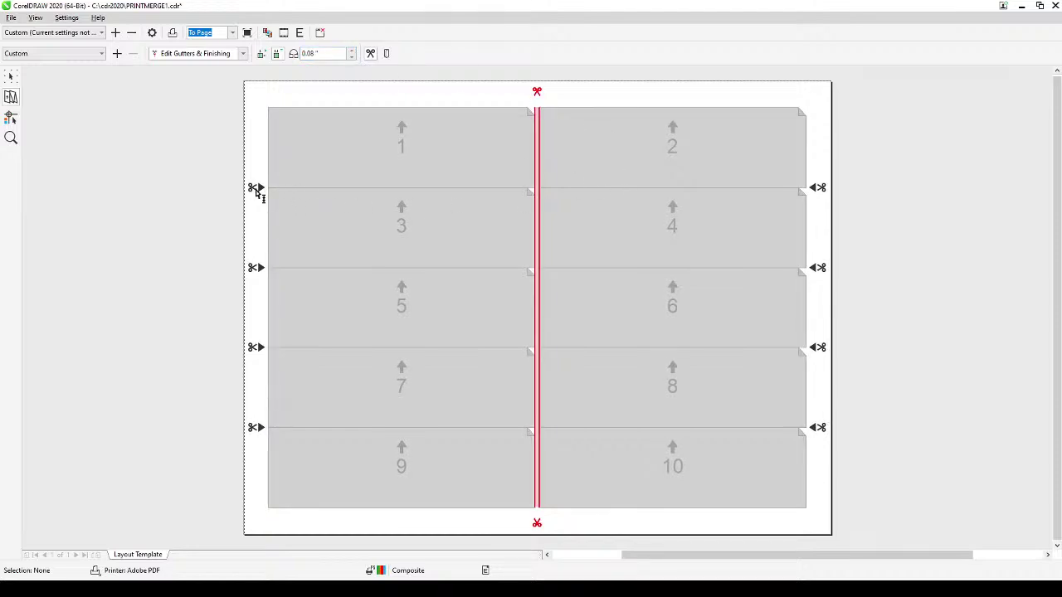
Set the gutter between rows to 0.05 inch and return to basic layout settings.
left_click(255, 189)
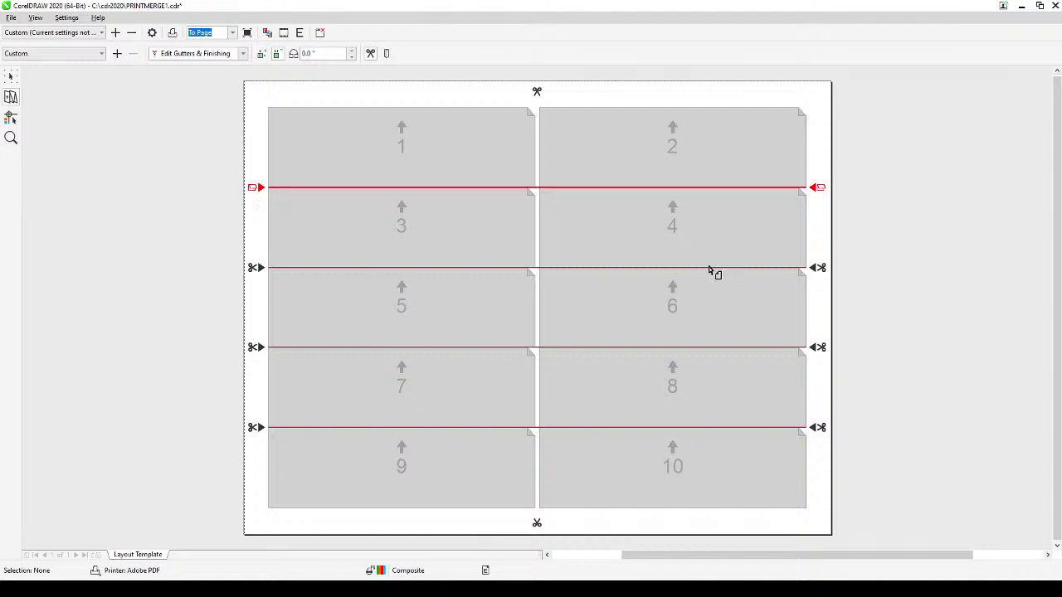
left_click(351, 51)
left_click(352, 52)
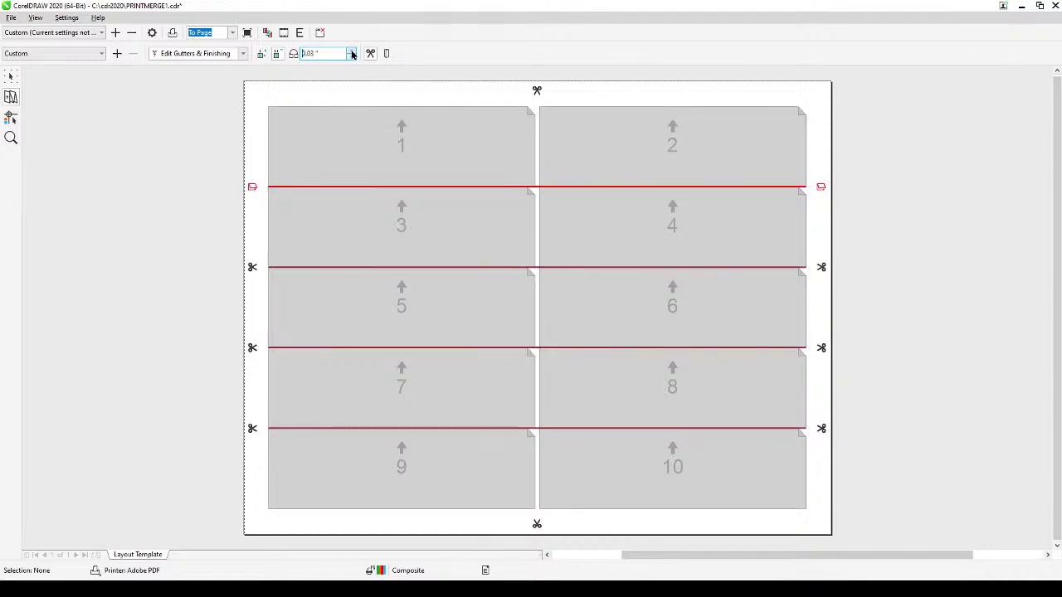
left_click(352, 51)
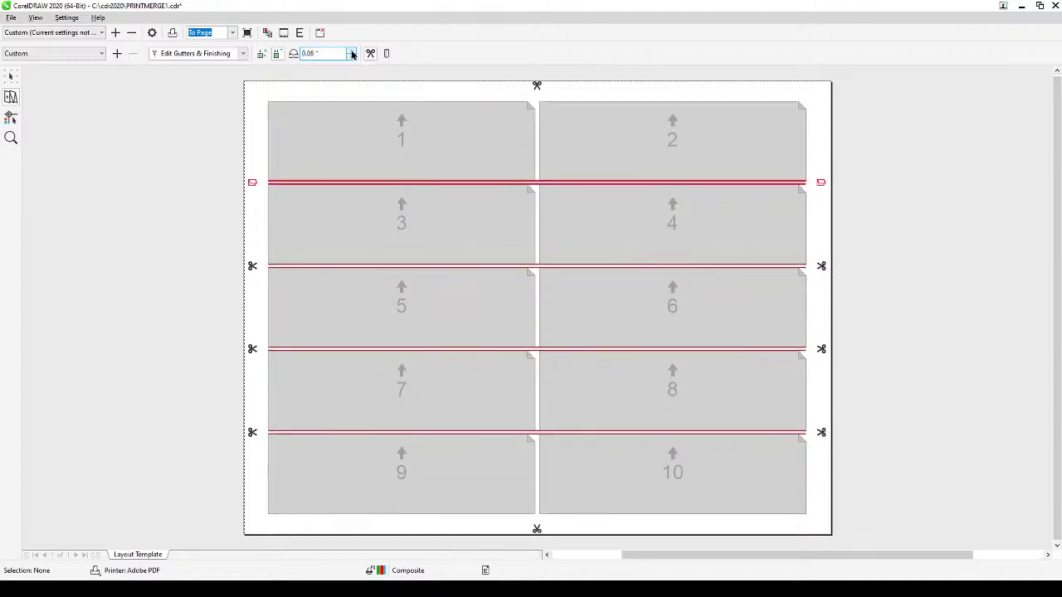
left_click(182, 164)
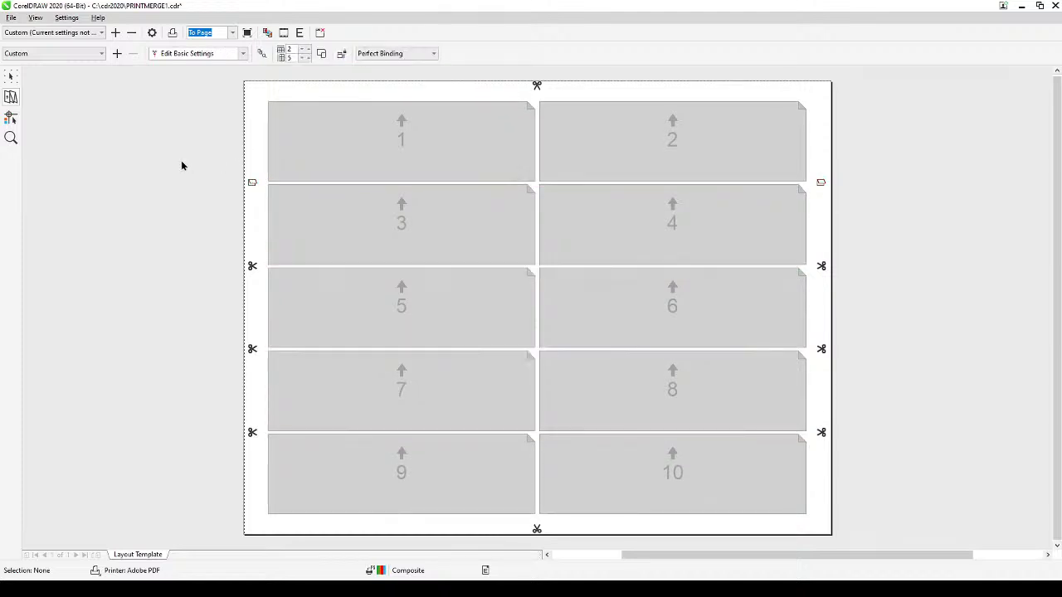
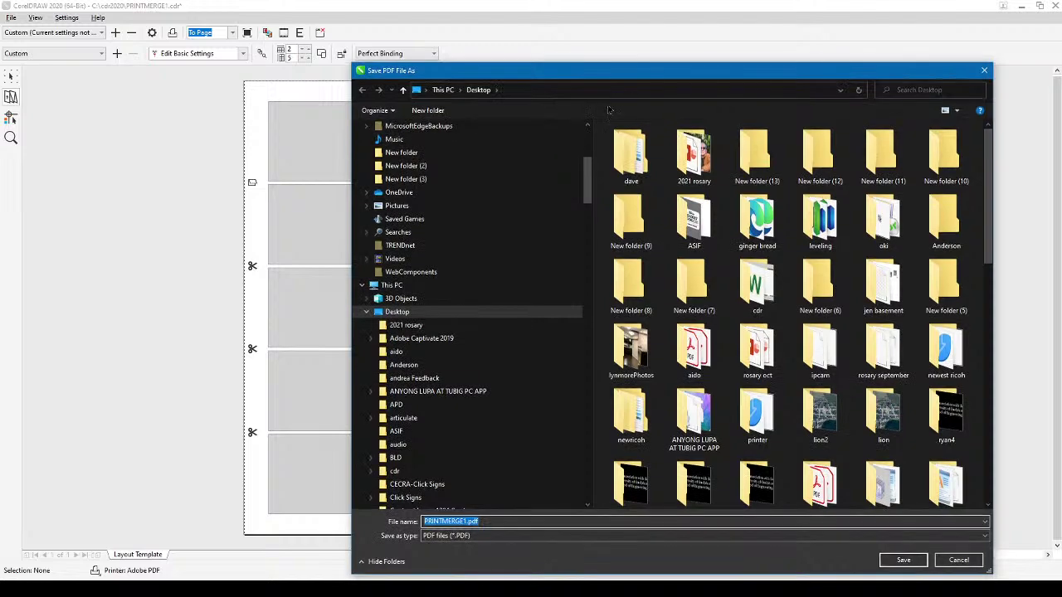
Shift the Save PDF File As dialog further left on screen.
left_click_drag(628, 76, 538, 78)
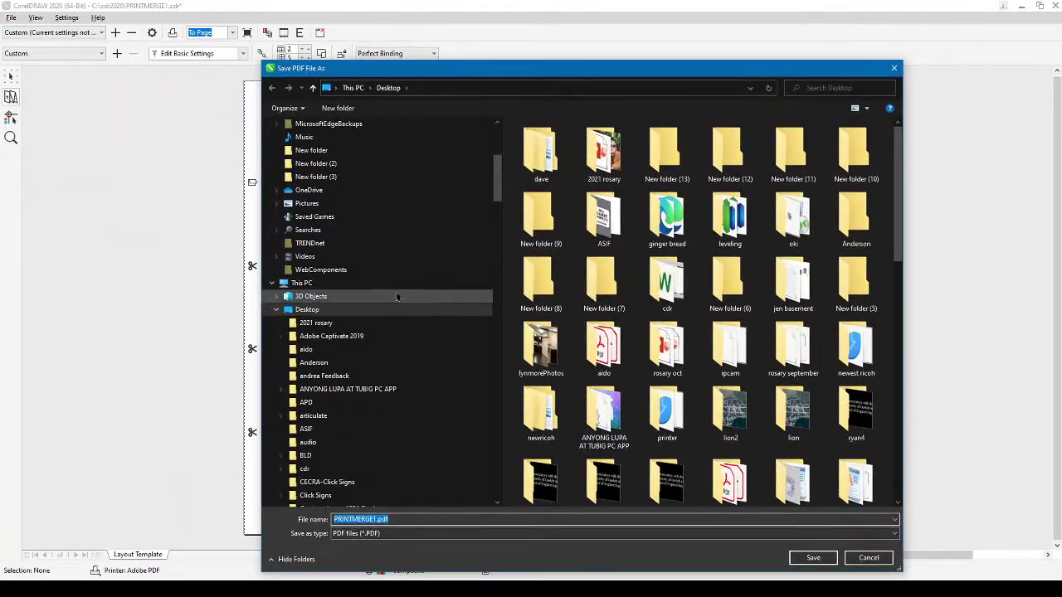
Save PRINTMERGE1.pdf into the C:\cdr2020 folder.
left_click(303, 286)
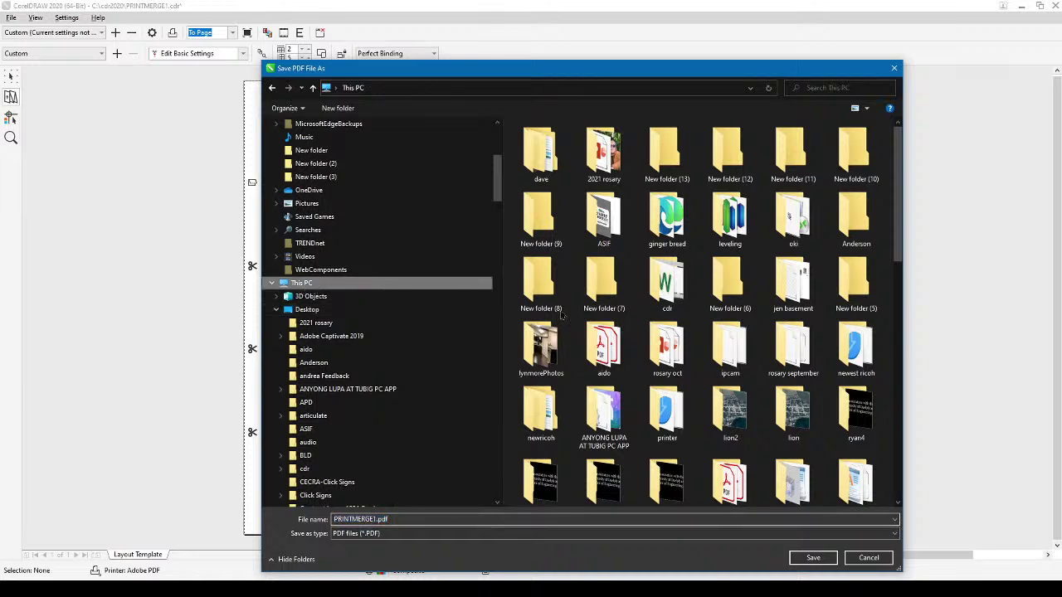
left_click(572, 299)
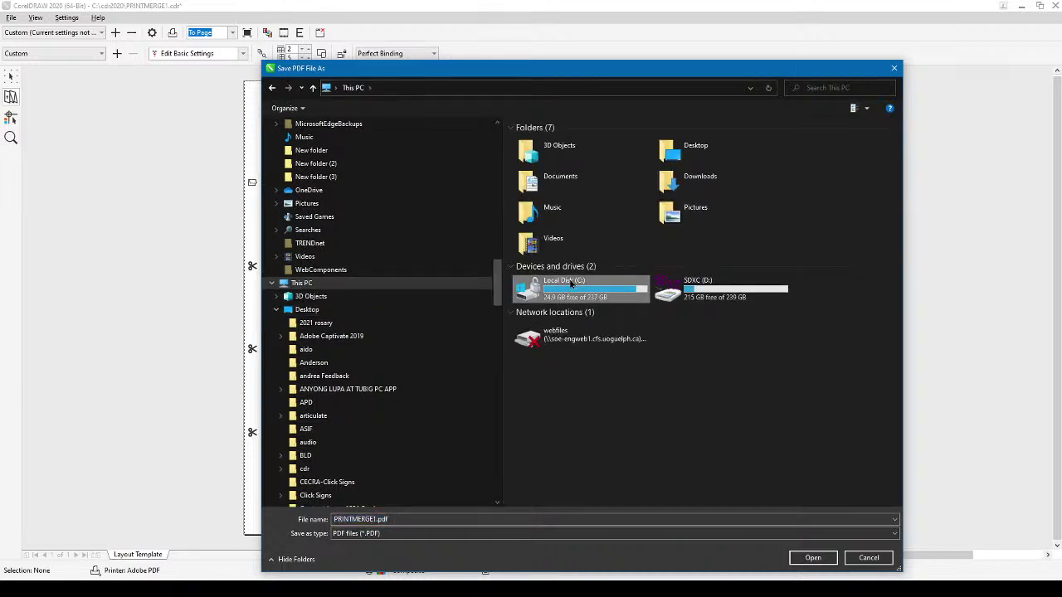
double_click(573, 299)
left_click(545, 165)
double_click(545, 164)
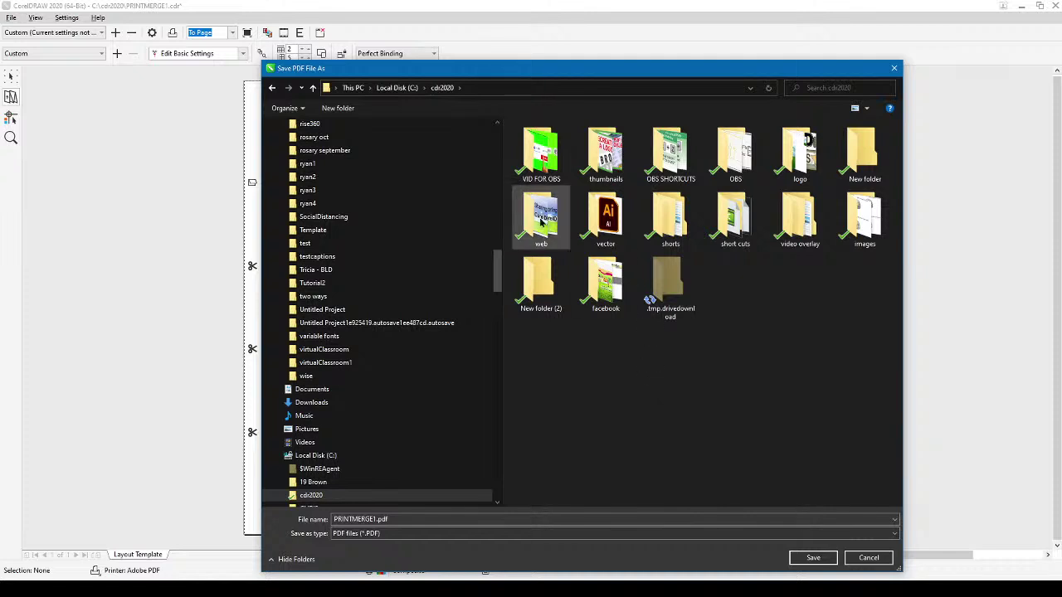
left_click(812, 559)
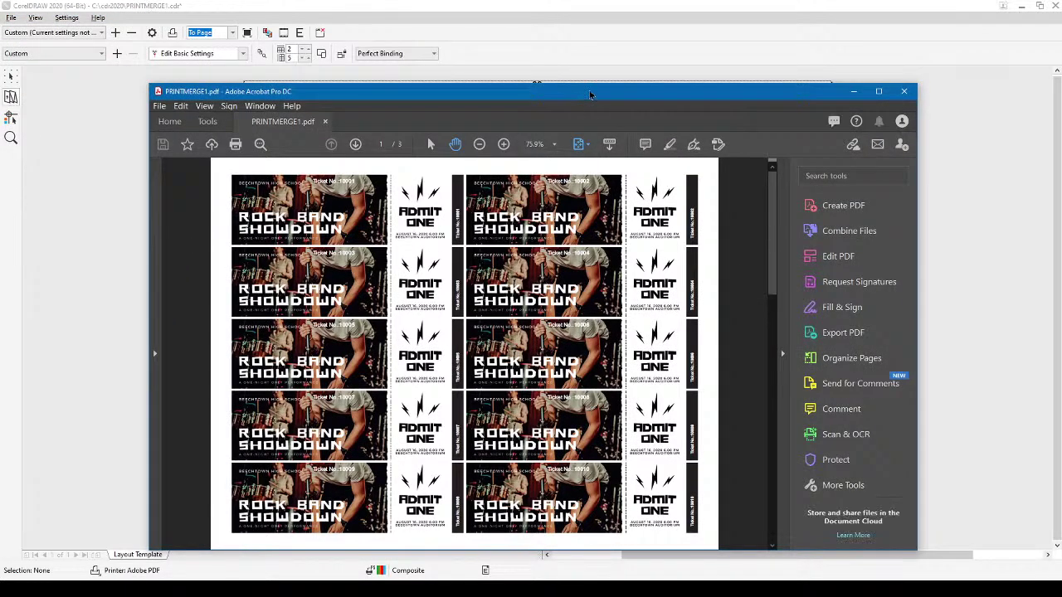
Maximize Acrobat and scroll through the ticket pages, then jump back to page 1.
left_click_drag(589, 95, 601, 57)
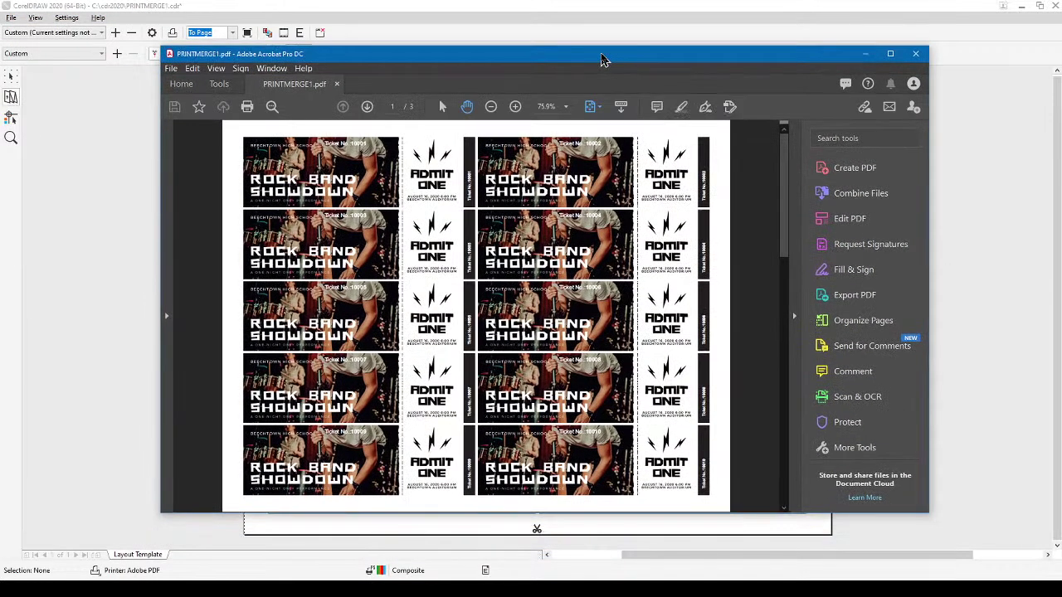
left_click(891, 54)
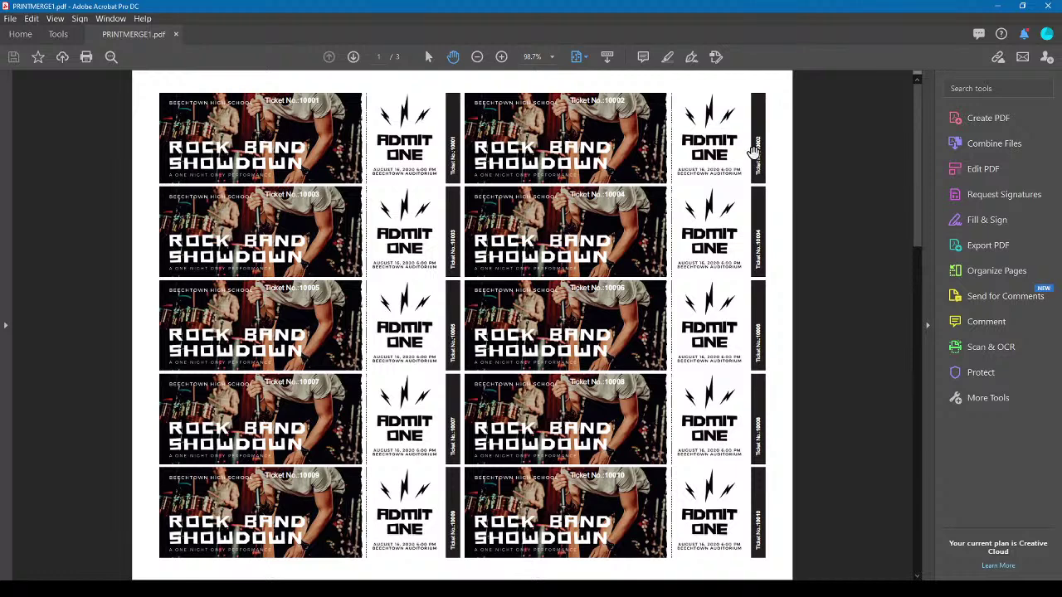
scroll(457, 256, "down", 2)
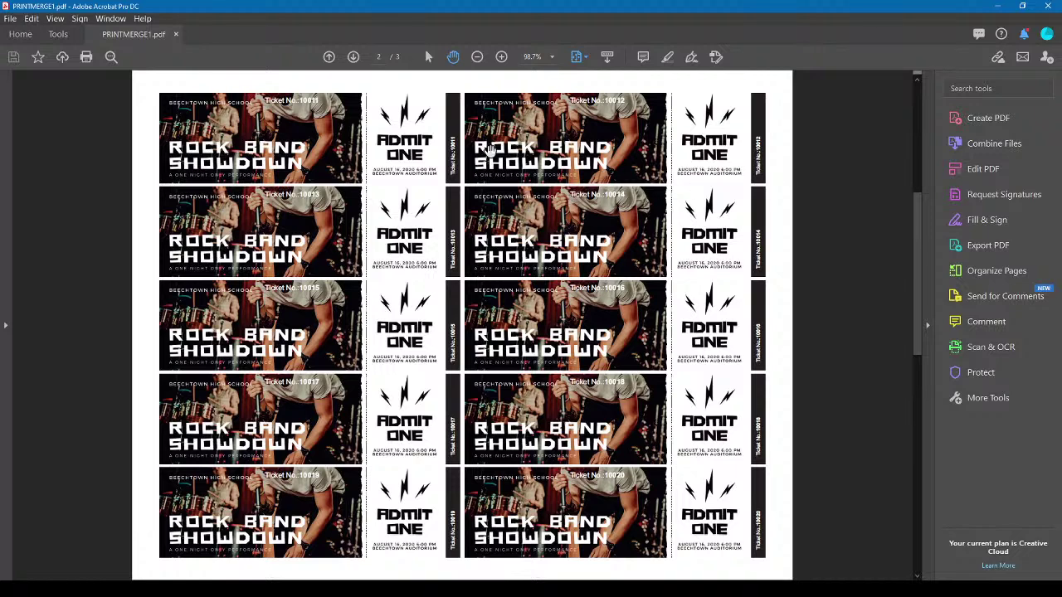
scroll(465, 327, "down", 2)
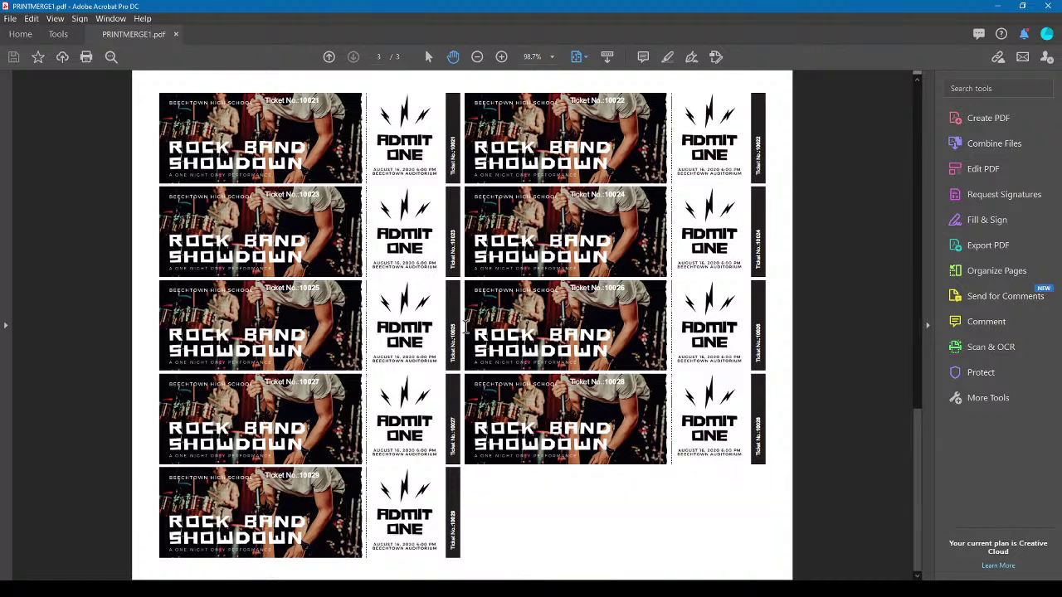
key("Home")
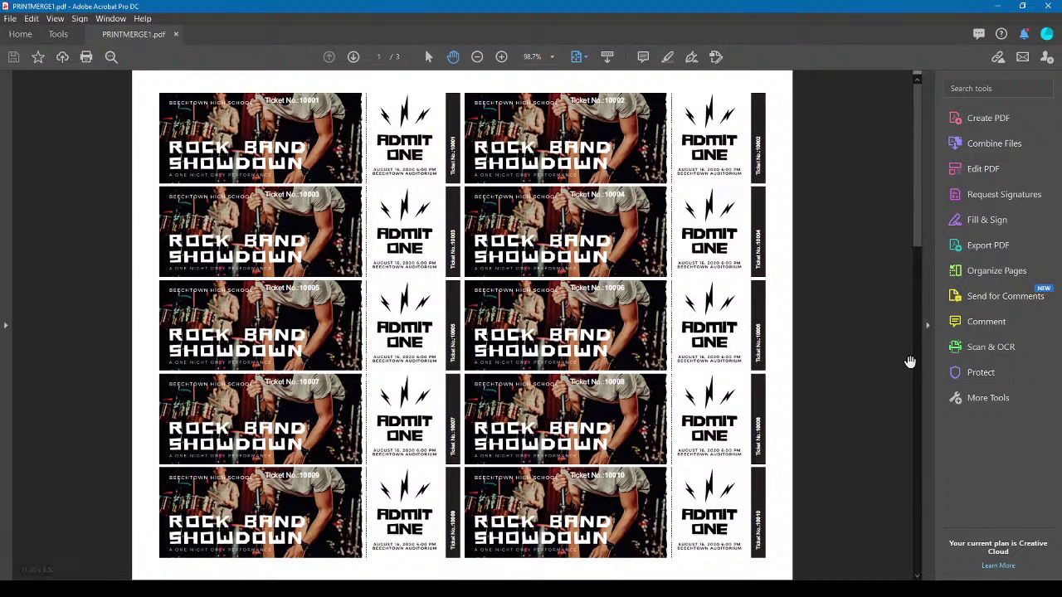
Step between pages 2 and 1, then restore Acrobat and move it aside to reveal CorelDRAW.
left_click(918, 315)
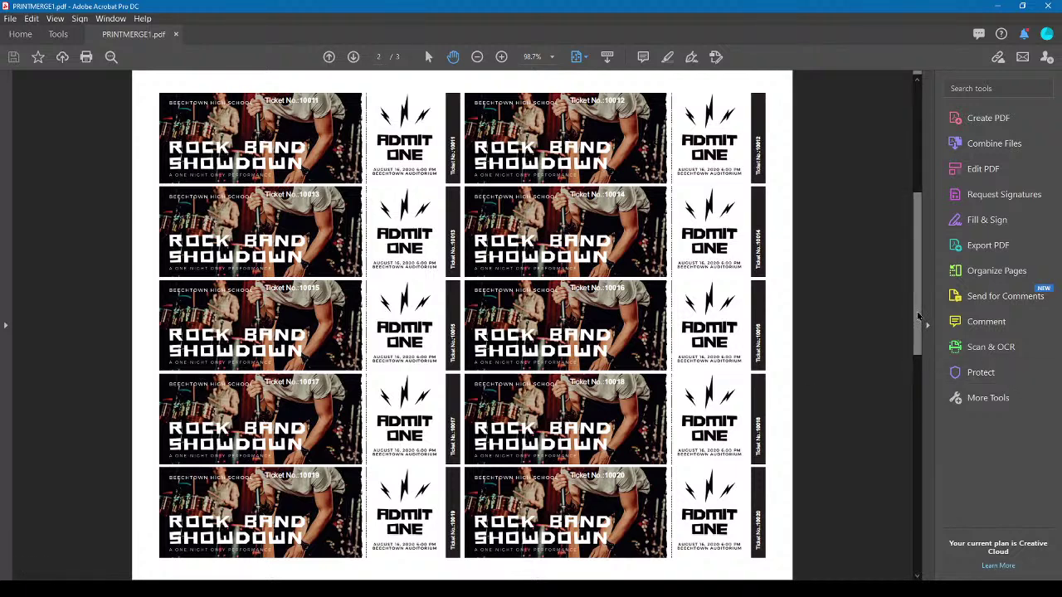
left_click_drag(917, 315, 916, 465)
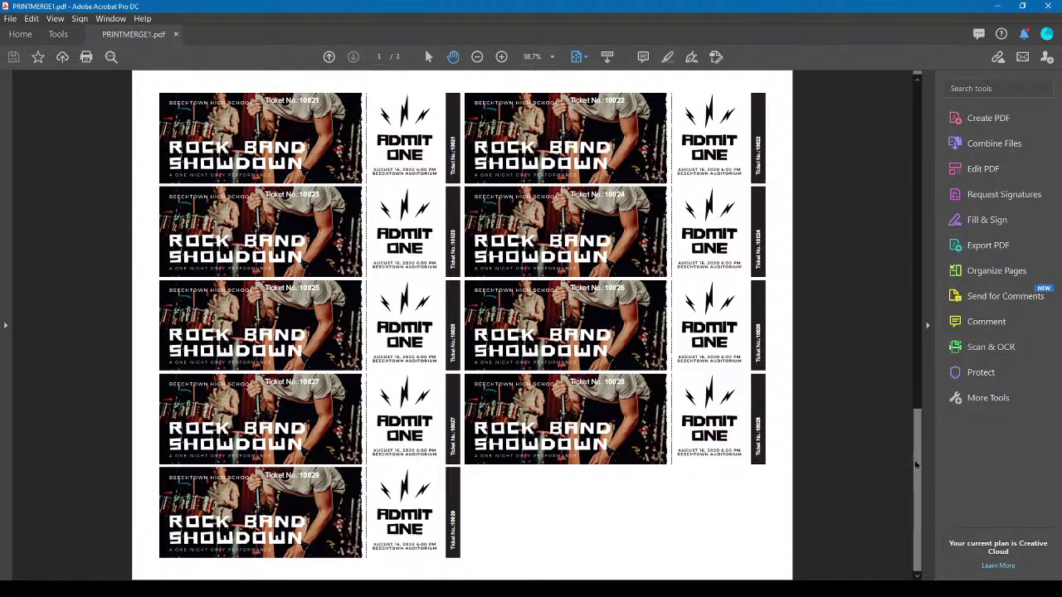
left_click(919, 282)
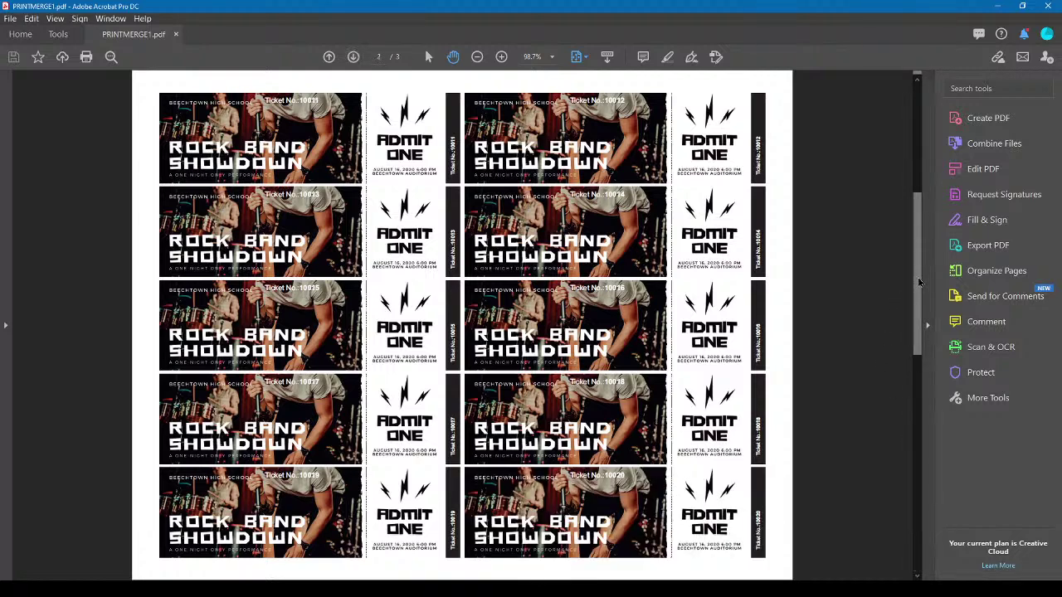
left_click(918, 137)
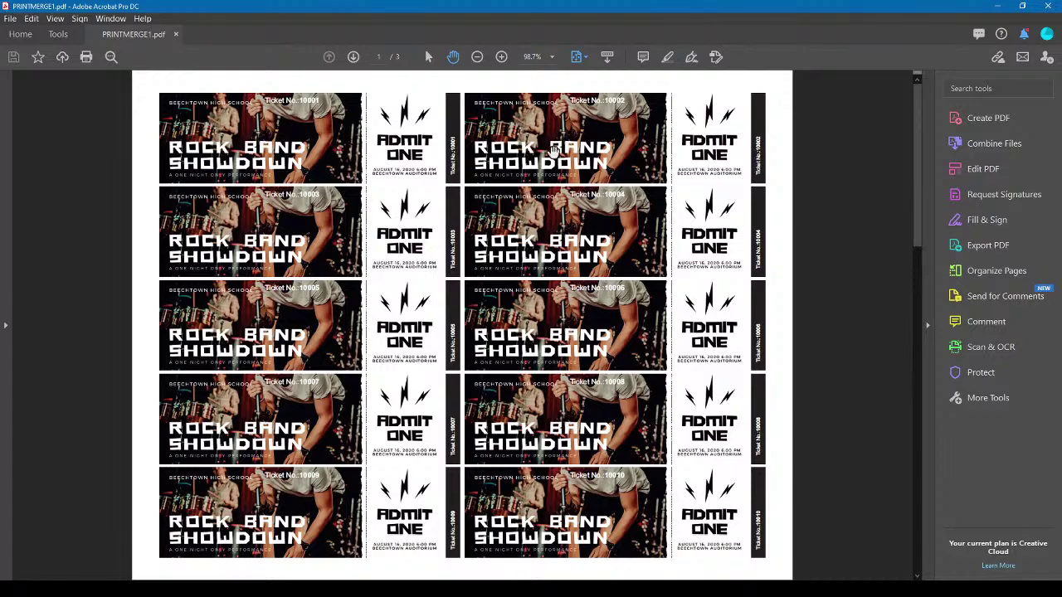
double_click(732, 12)
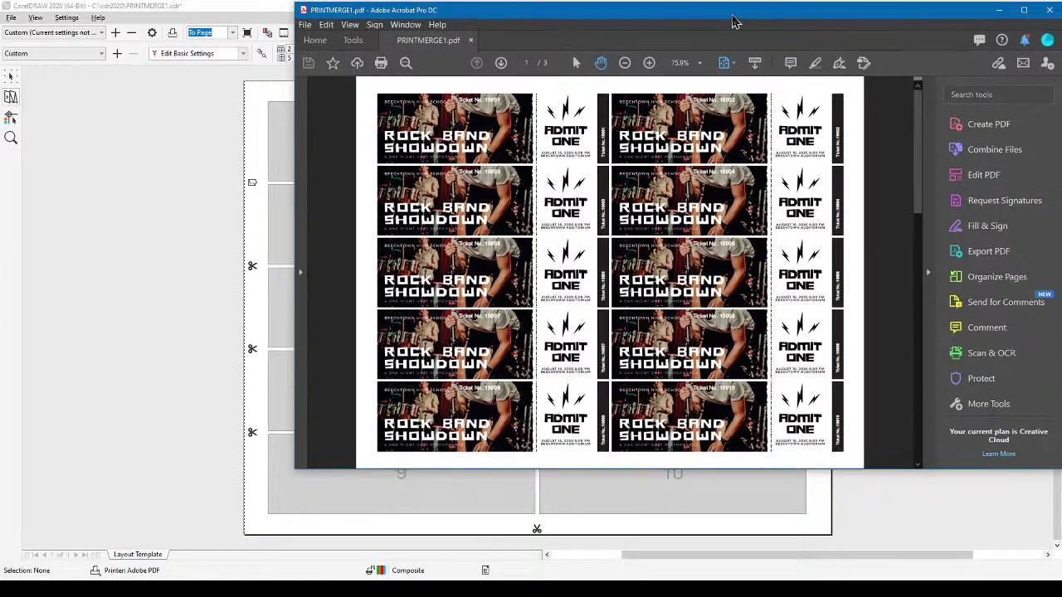
left_click_drag(735, 20, 1061, 125)
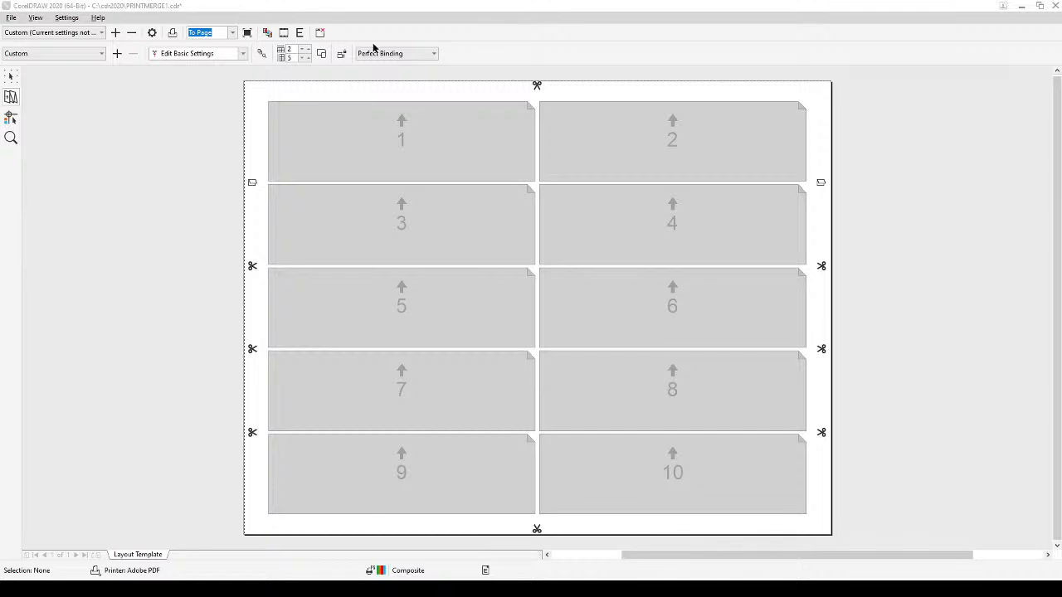
Close Print Preview and zoom and pan to frame the AMG card in Untitled-2.
left_click(320, 32)
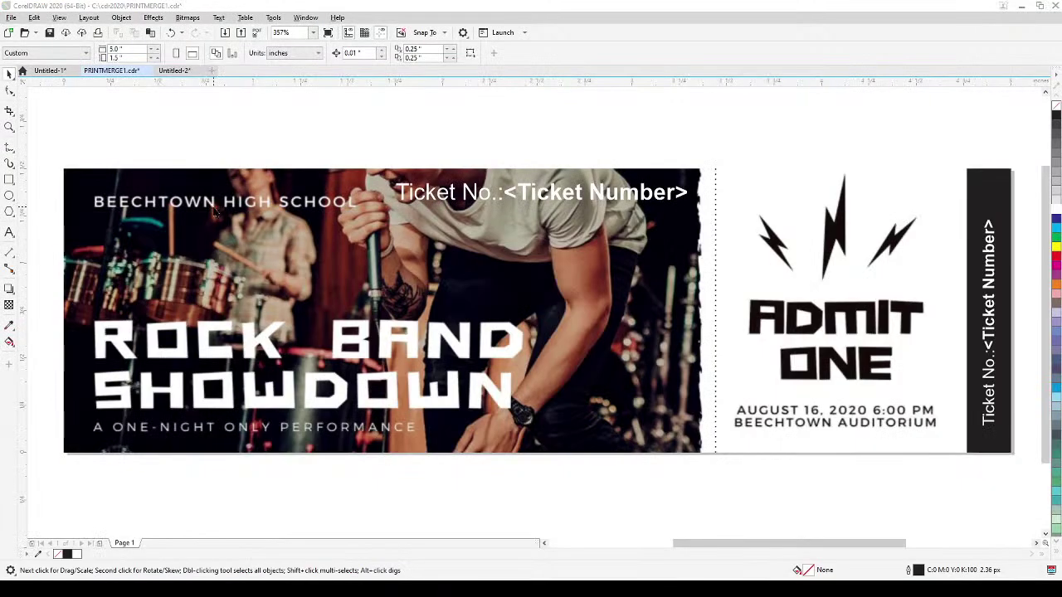
left_click(186, 73)
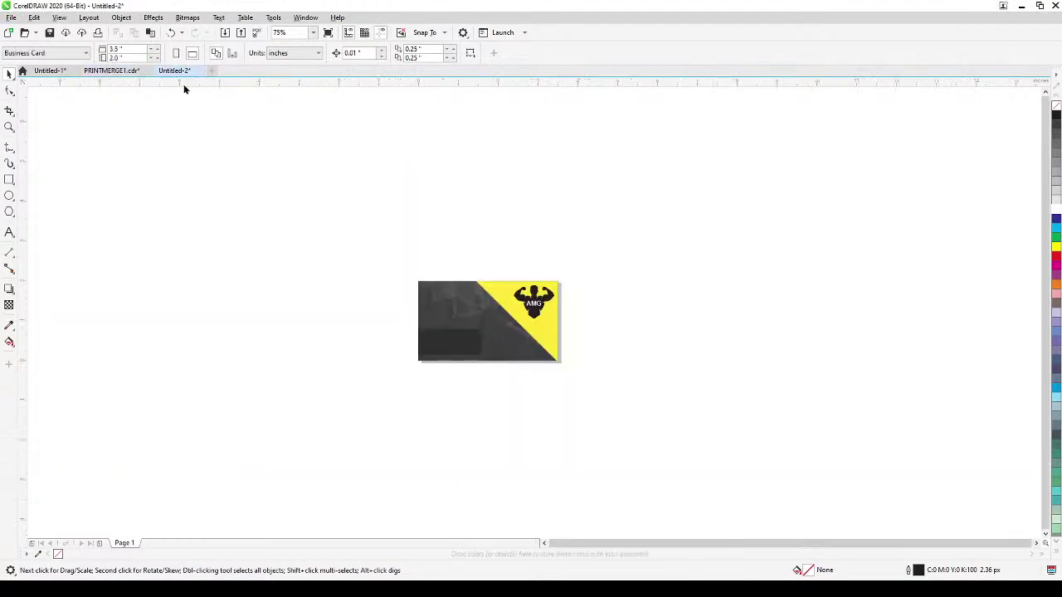
scroll(551, 334, "up", 1)
scroll(551, 334, "up", 1)
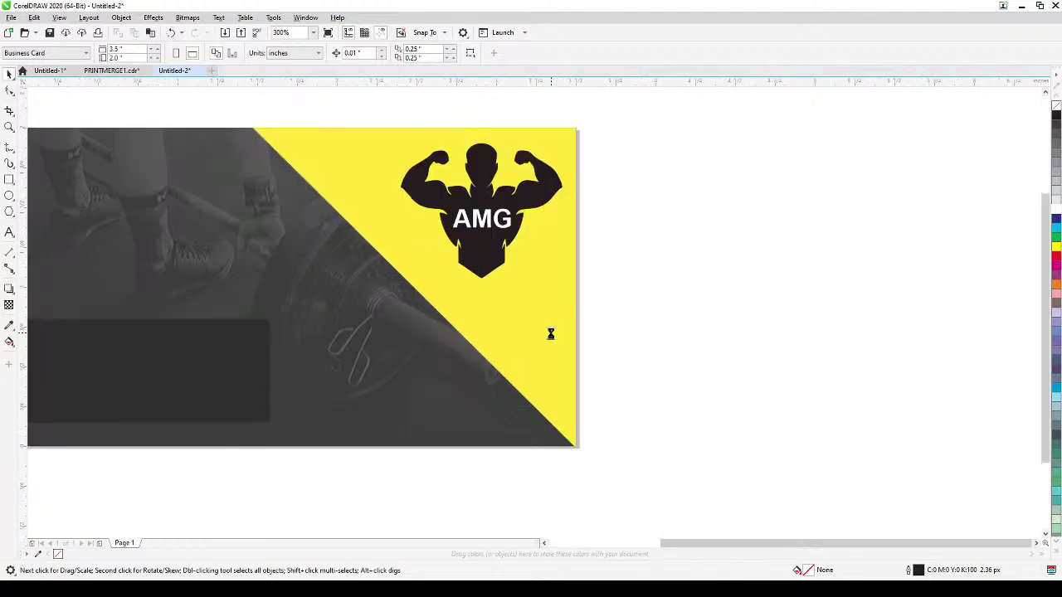
left_click_drag(551, 333, 697, 337)
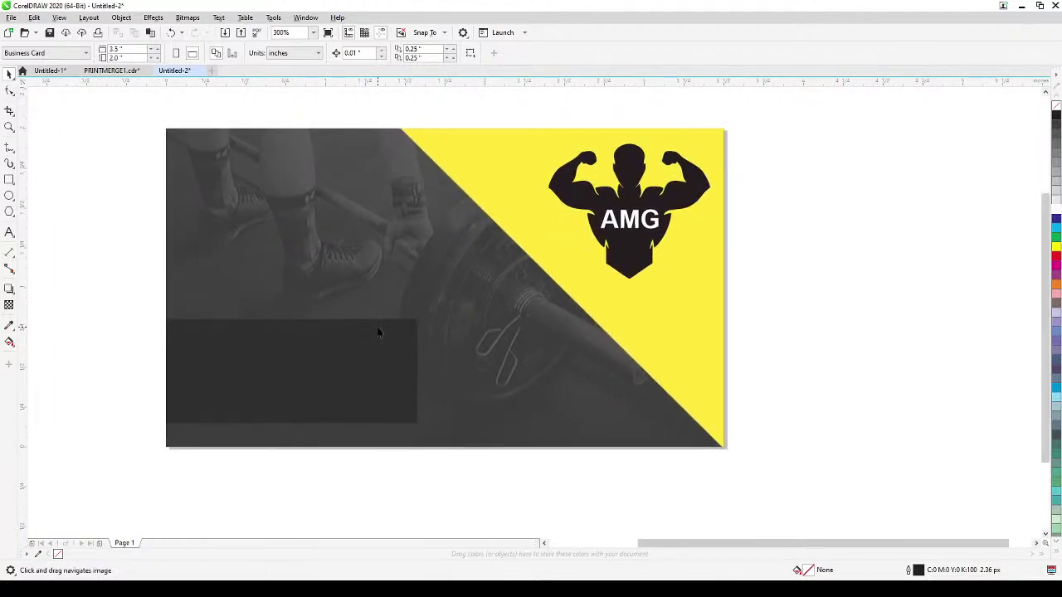
left_click_drag(118, 341, 148, 348)
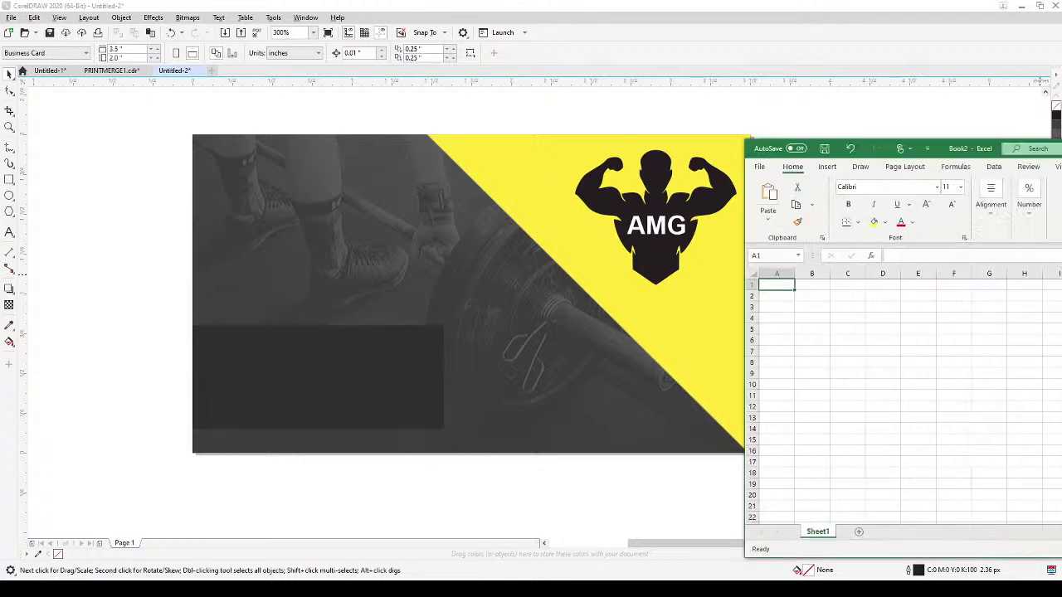
Head Book2's Sheet1 with Name in A1 and Position in B1, ending on cell A2.
left_click_drag(1061, 147, 708, 111)
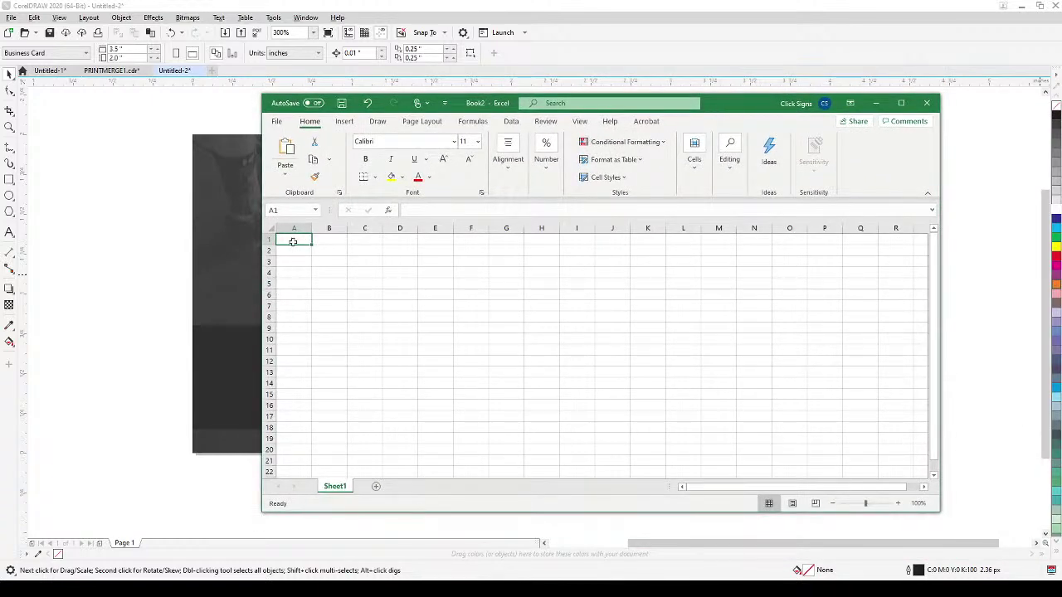
type("N")
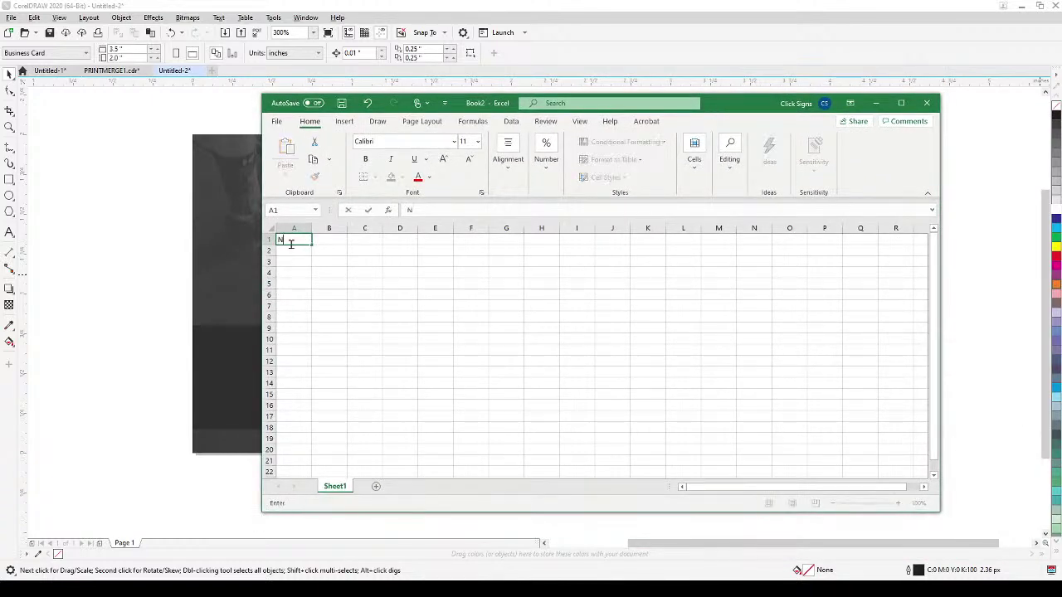
type("ame")
key("Tab")
type("P")
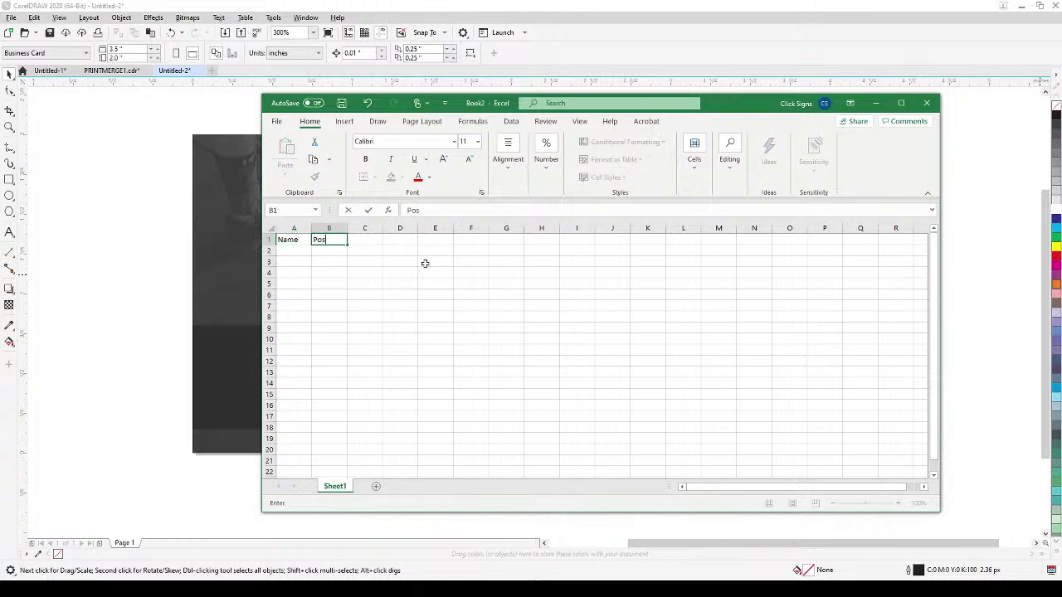
type("osition")
left_click_drag(745, 107, 753, 99)
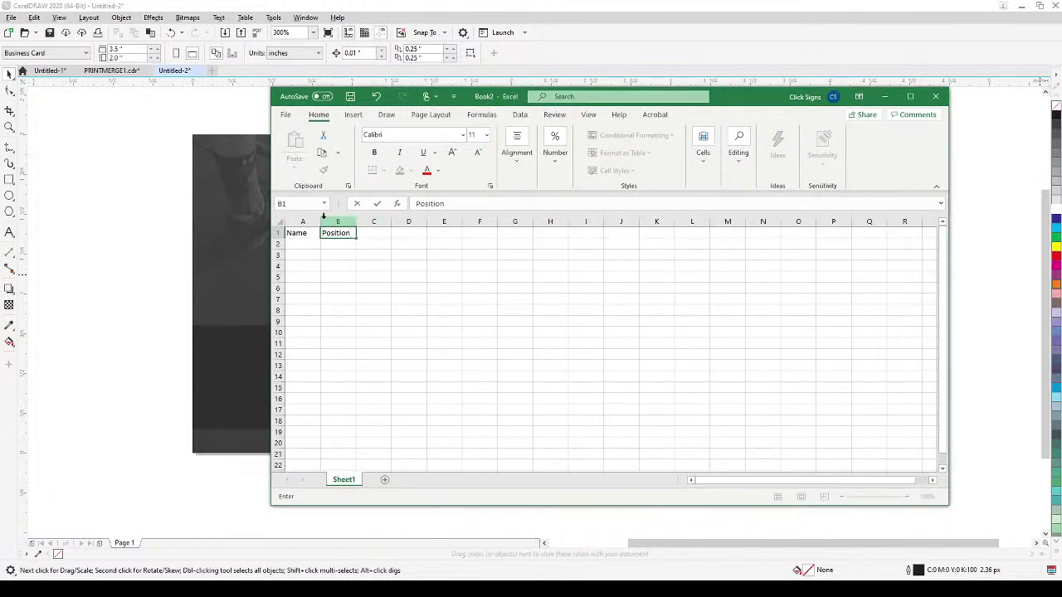
left_click(297, 246)
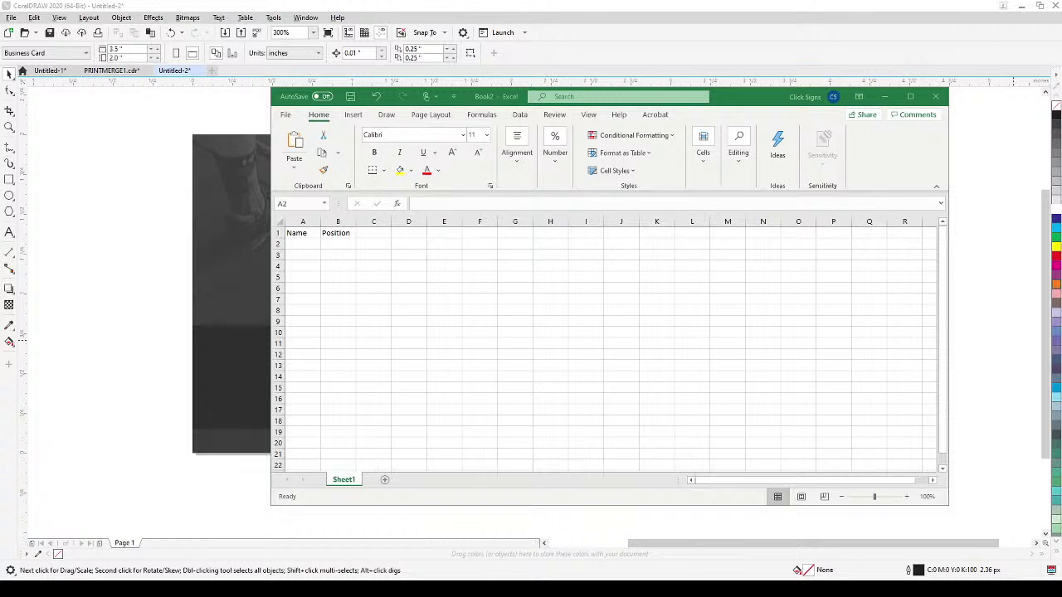
left_click(304, 246)
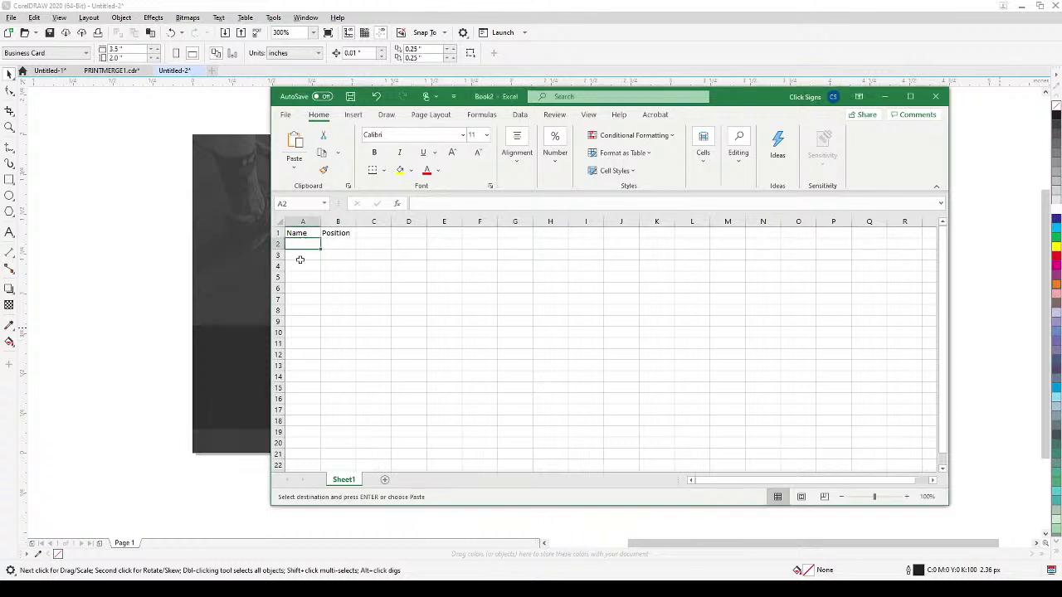
Paste the staff list under Name, delete the duplicate Name,Position row, and widen column A.
left_click(302, 444, "shift")
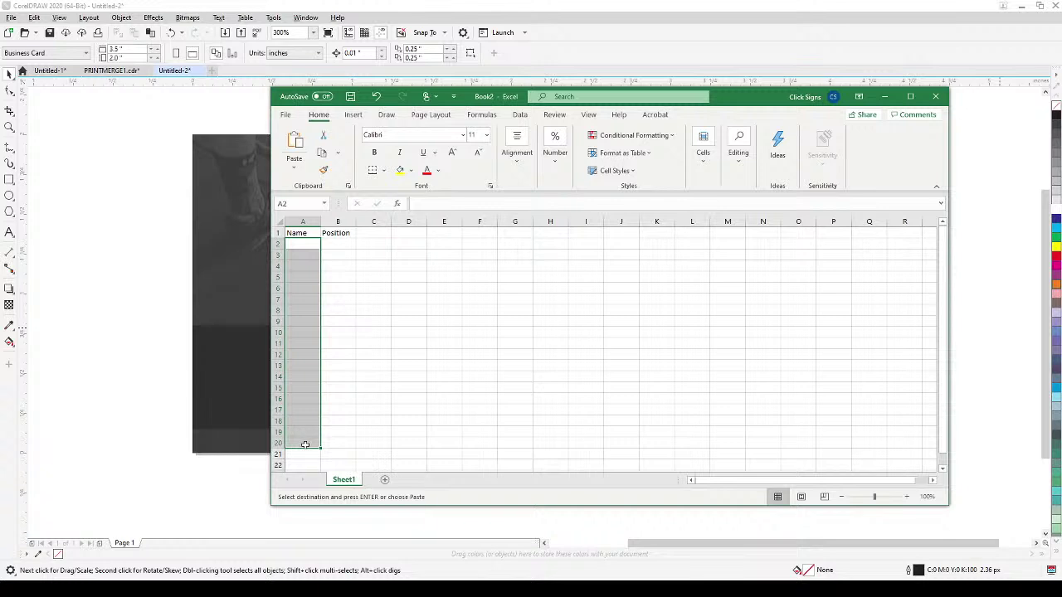
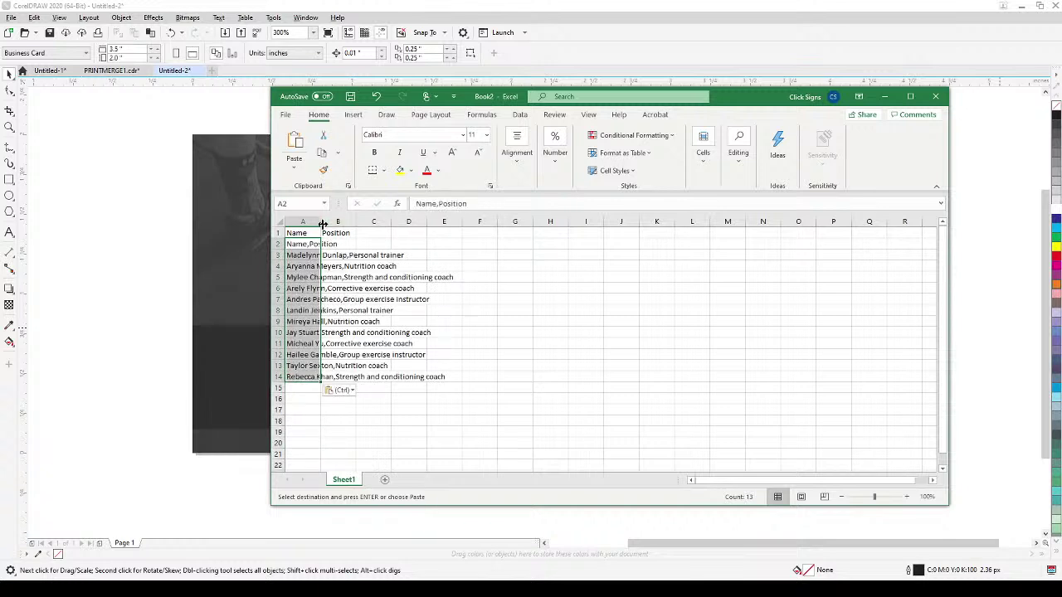
left_click_drag(322, 224, 358, 224)
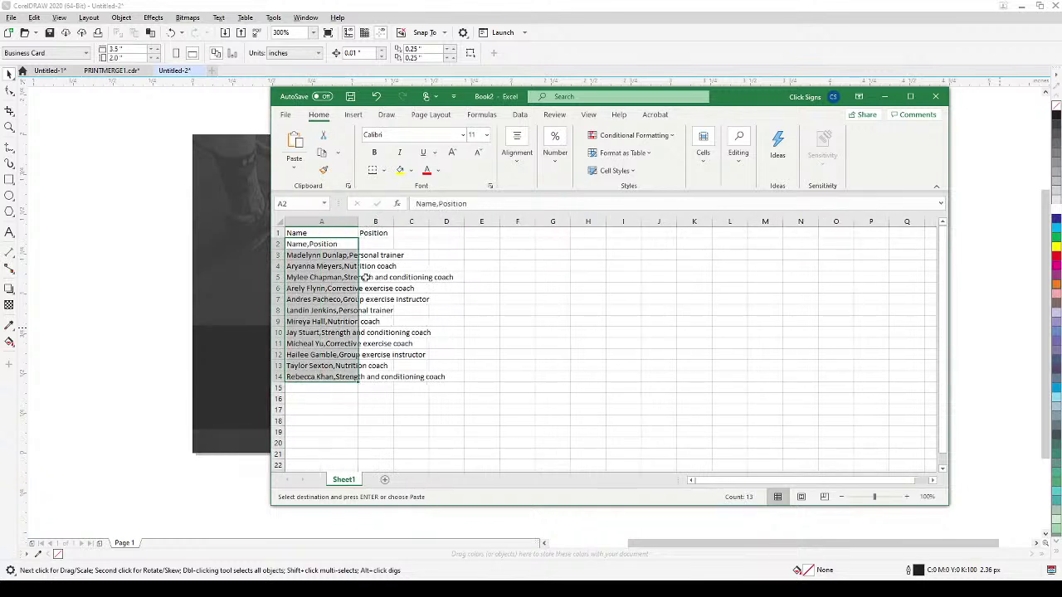
left_click(374, 256)
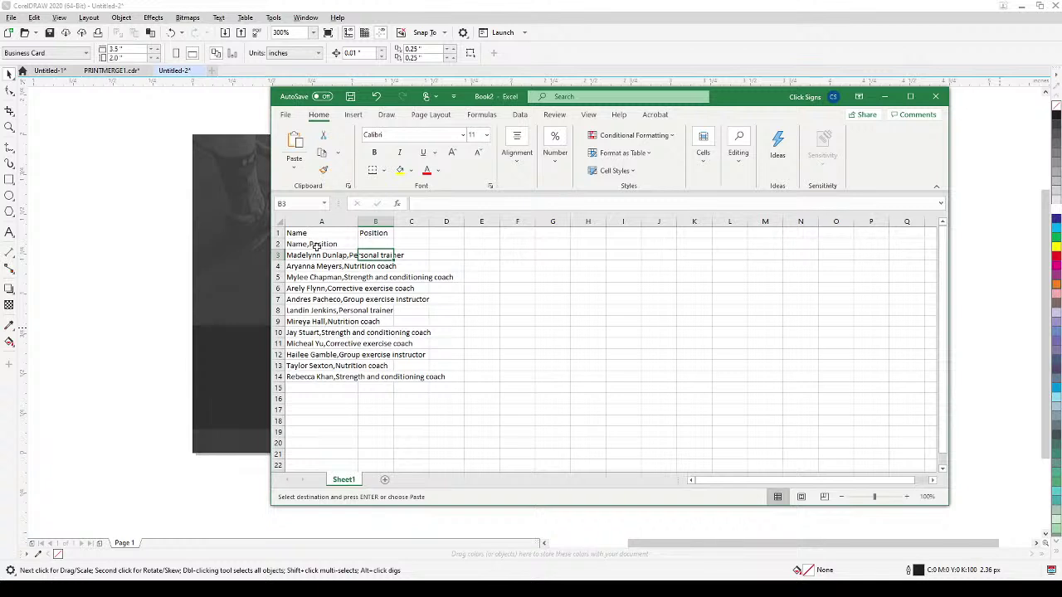
left_click(316, 244)
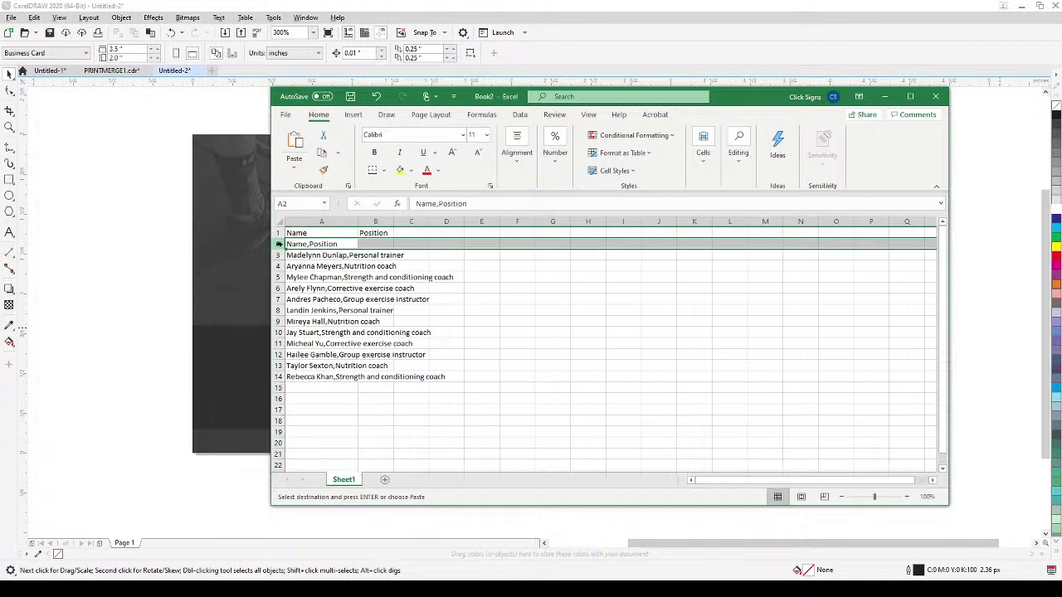
key("Delete")
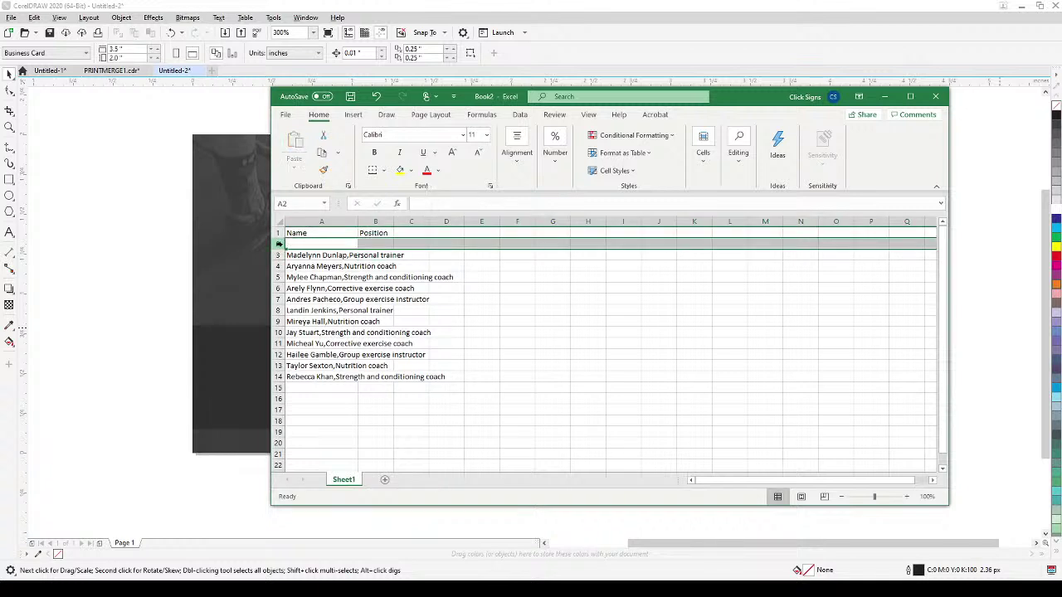
right_click(279, 244)
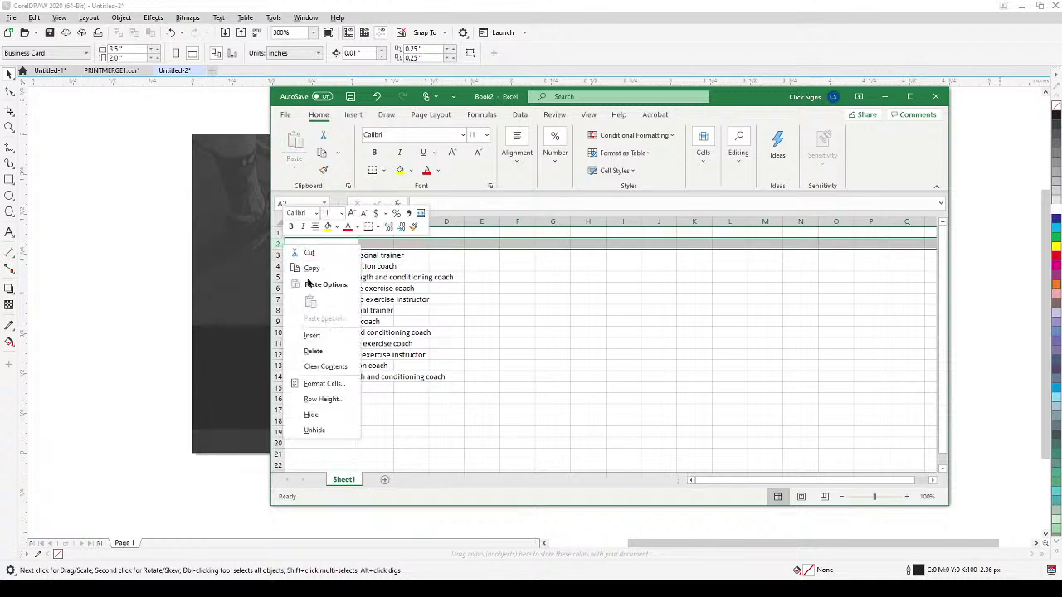
left_click(332, 351)
left_click(507, 373)
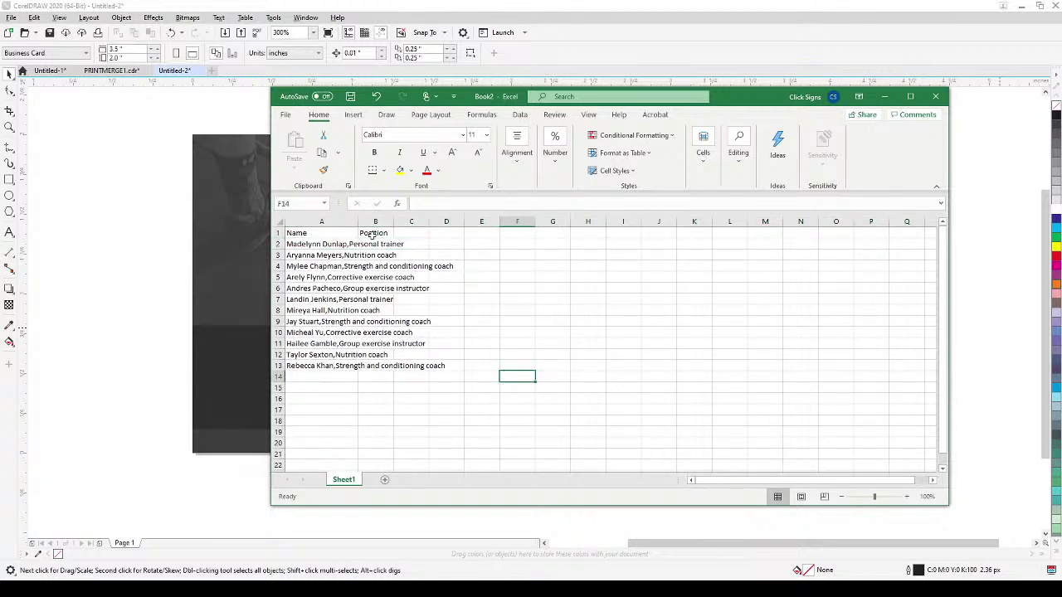
left_click_drag(358, 222, 428, 222)
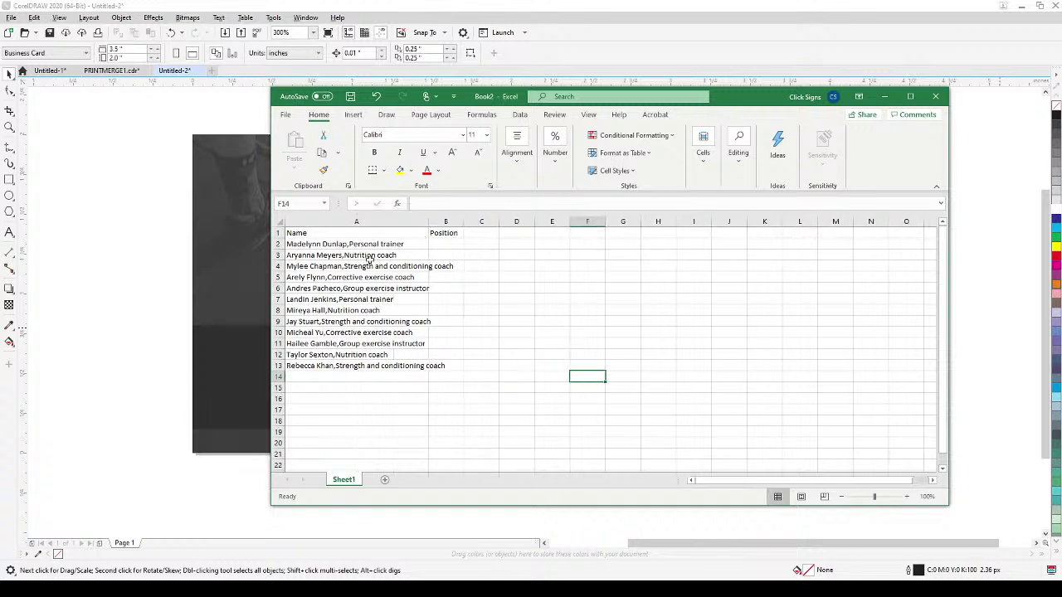
Move the first staff member's position from A2 into B2 and widen column B.
left_click(363, 247)
double_click(349, 244)
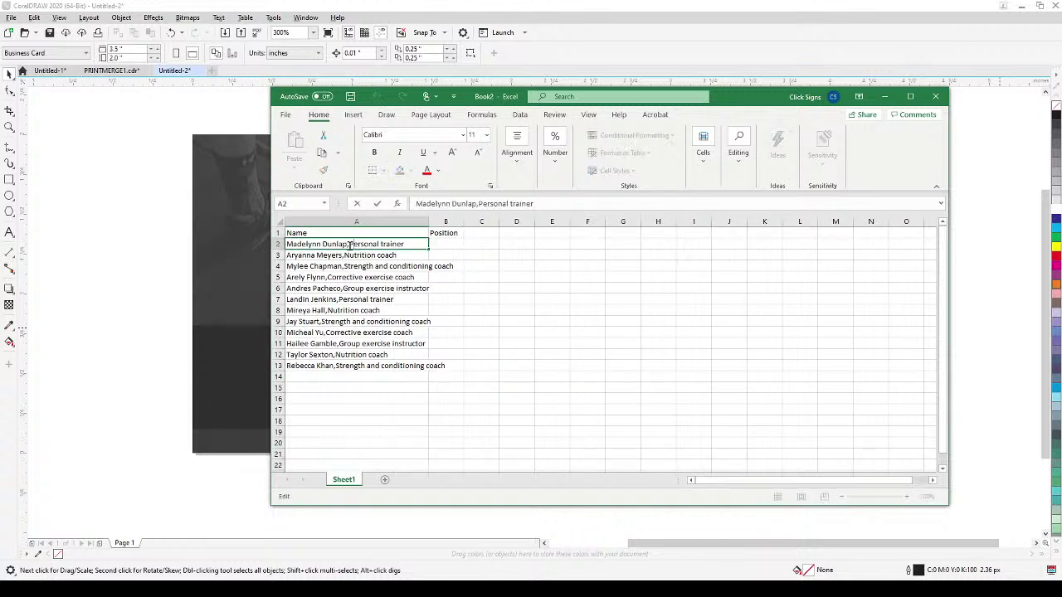
left_click_drag(348, 244, 420, 246)
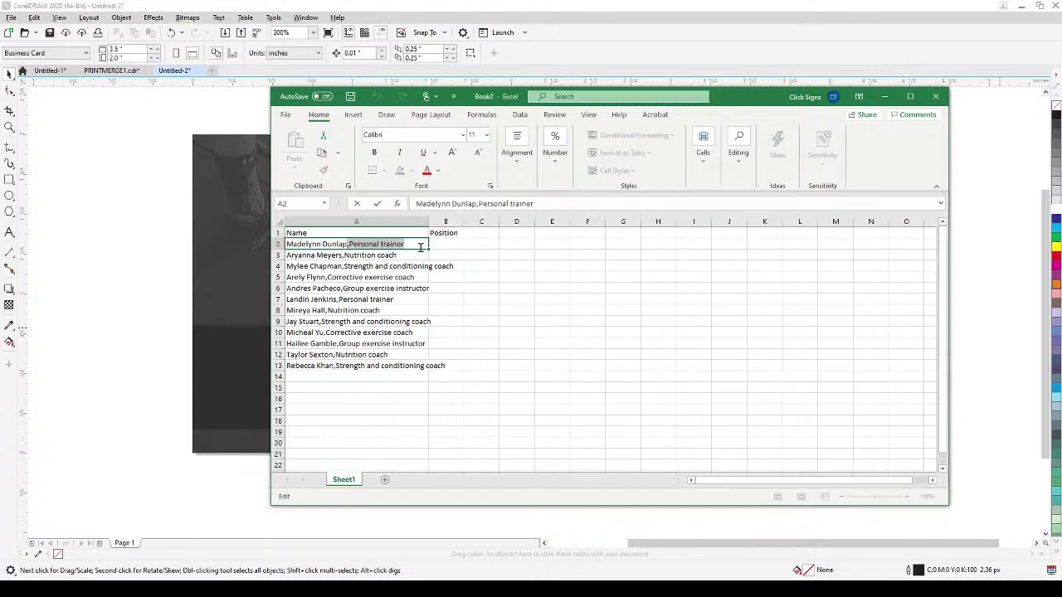
key("ctrl+c")
key("Delete")
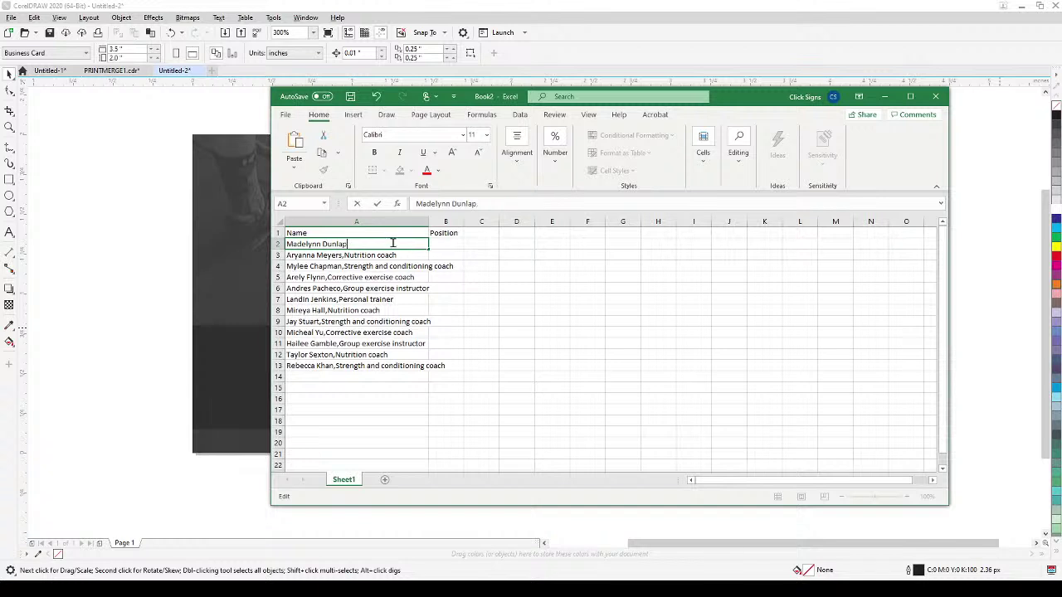
left_click(433, 245)
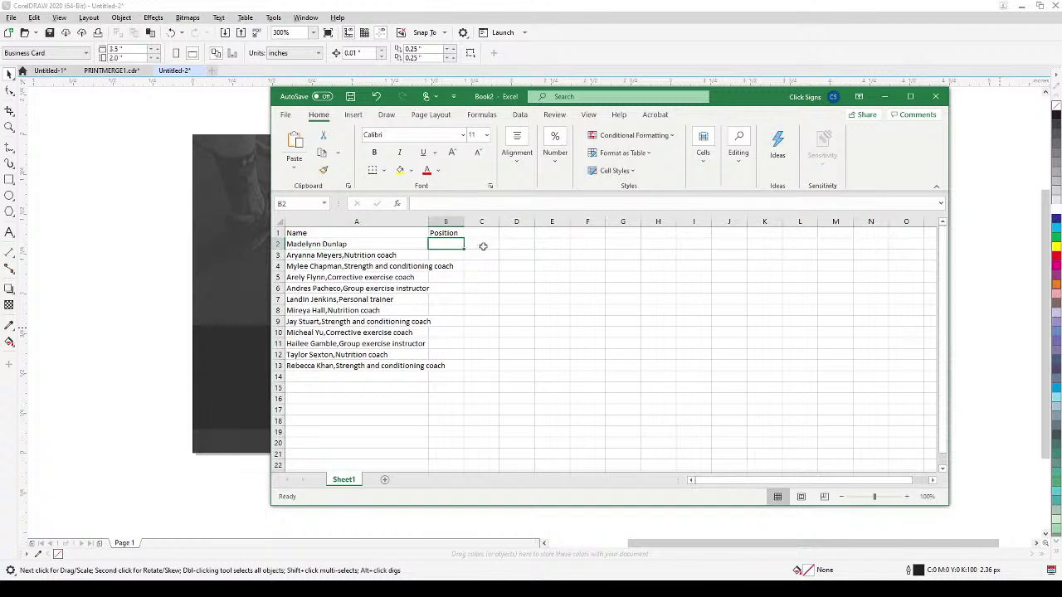
key("ctrl+v")
left_click_drag(463, 222, 546, 222)
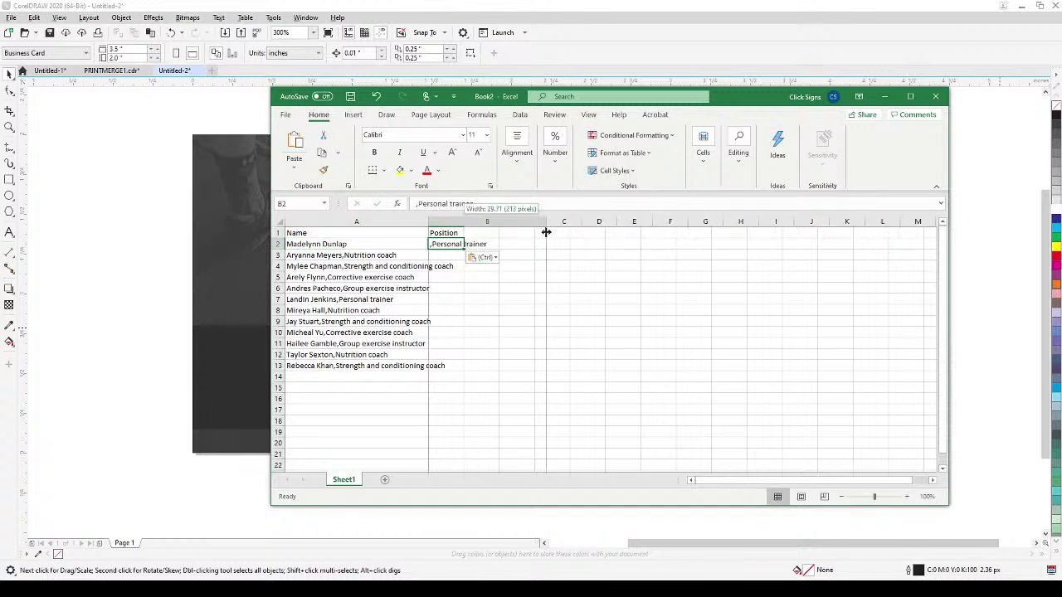
Strip the position text from A3 and put Strength and conditioning coach in B3.
left_click(371, 256)
double_click(371, 255)
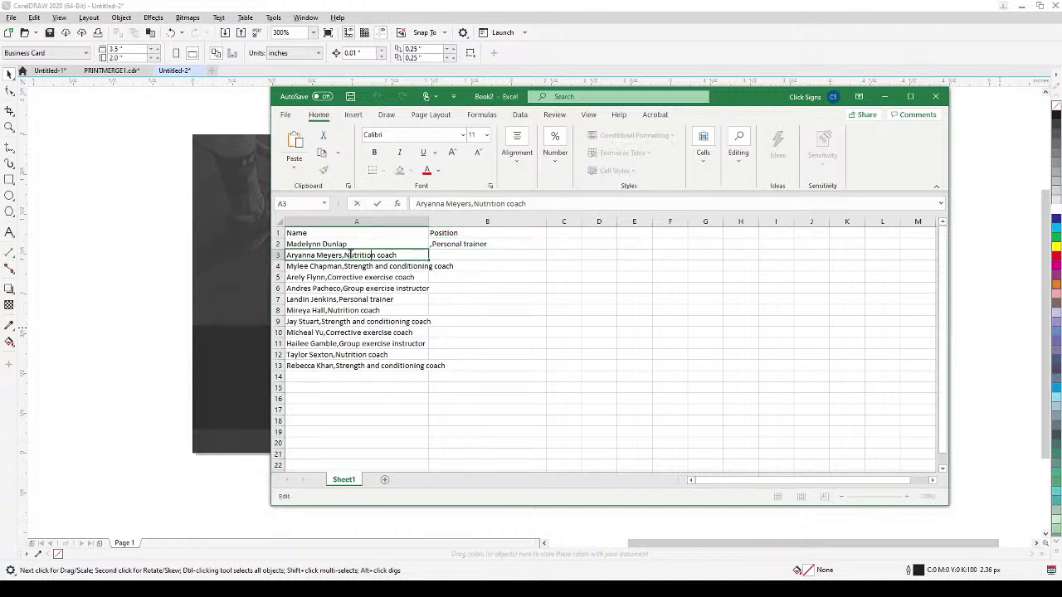
left_click_drag(343, 256, 426, 255)
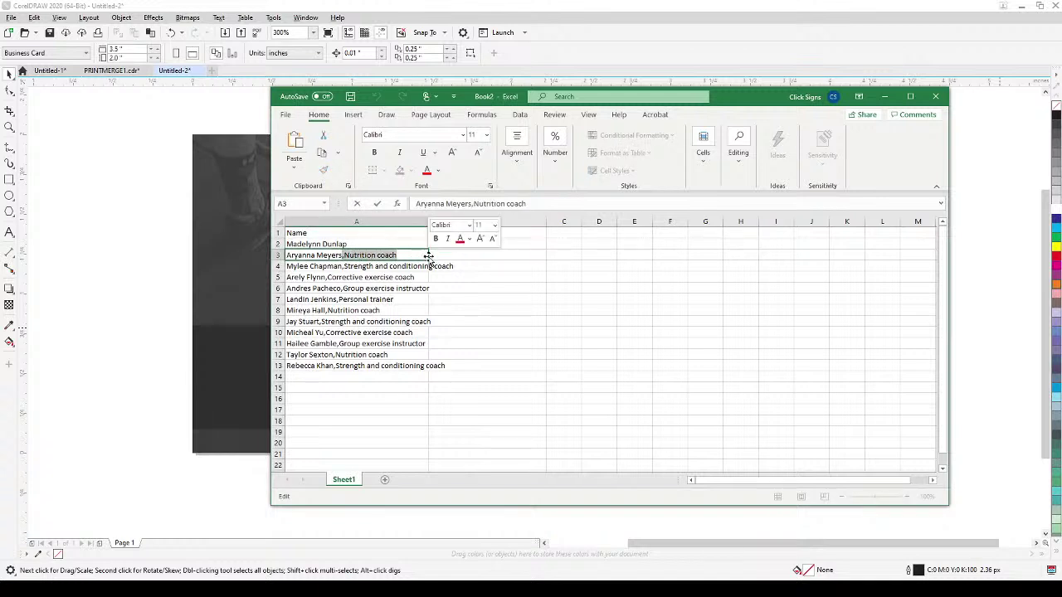
key("BackSpace")
left_click(401, 266)
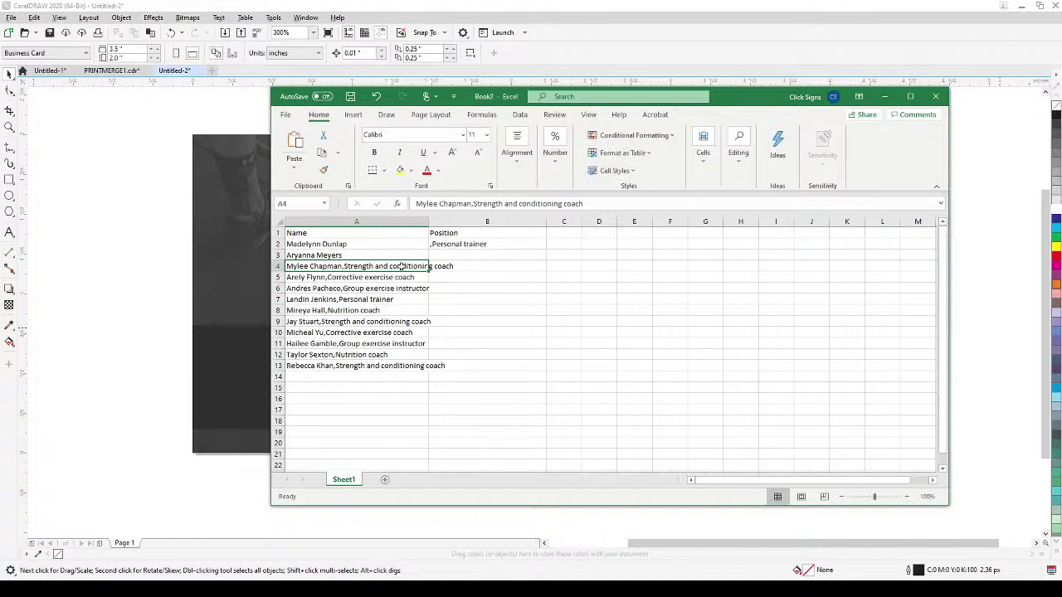
double_click(407, 266)
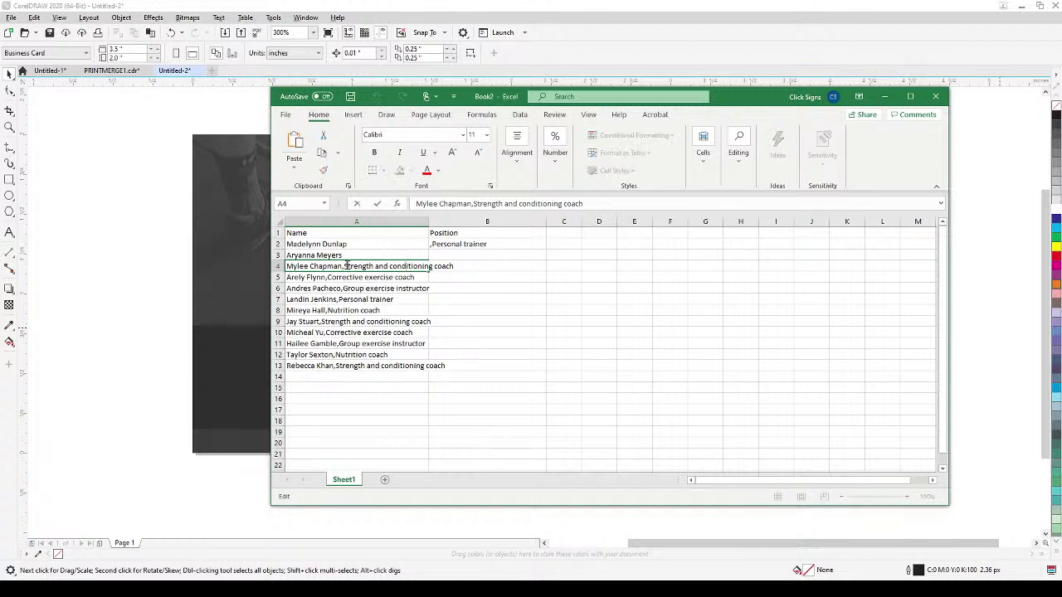
left_click_drag(344, 267, 461, 278)
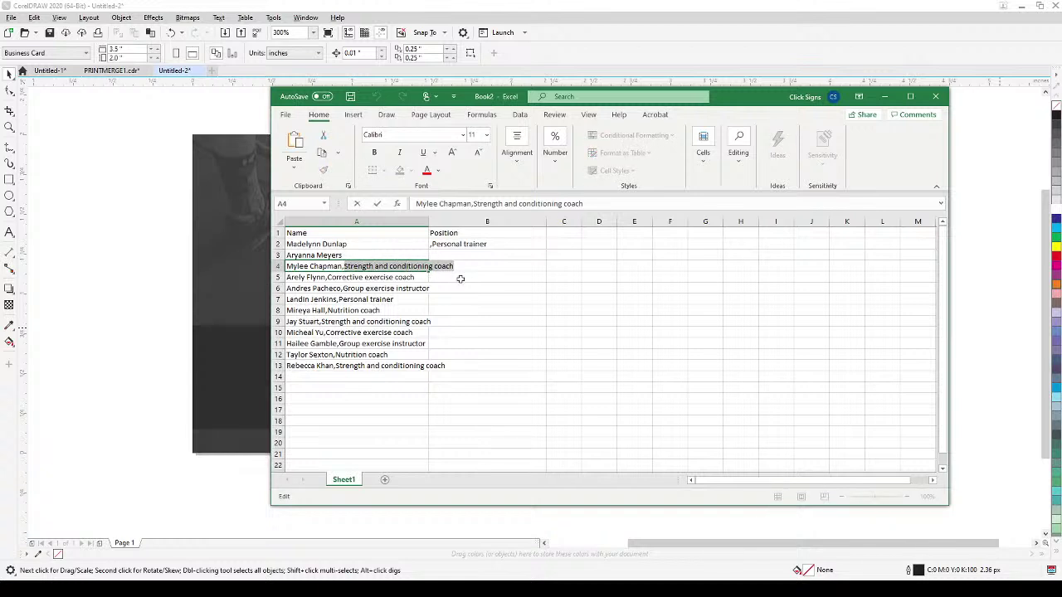
left_click(484, 257)
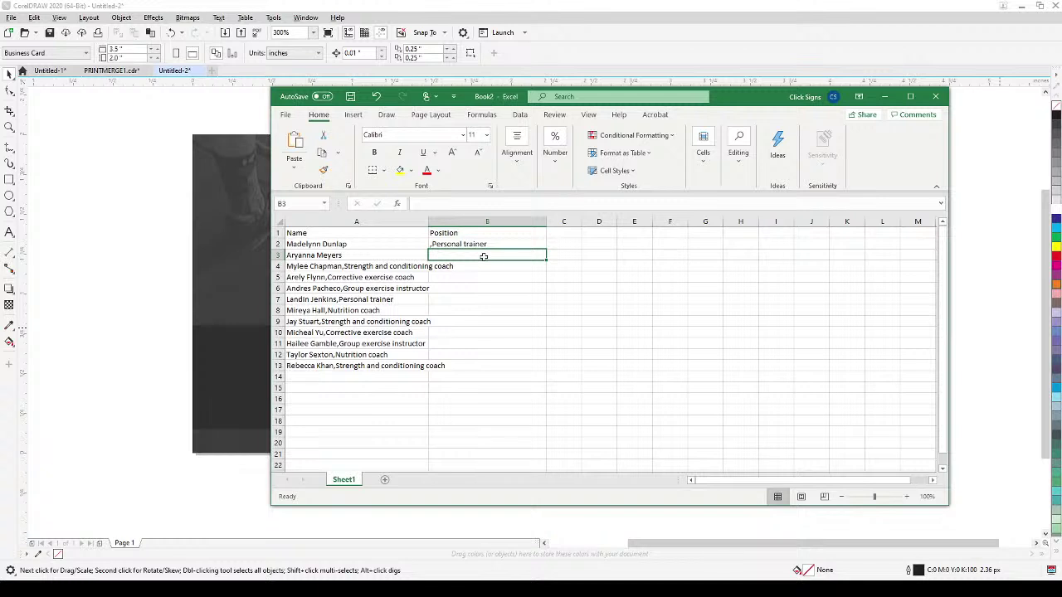
key("ctrl+v")
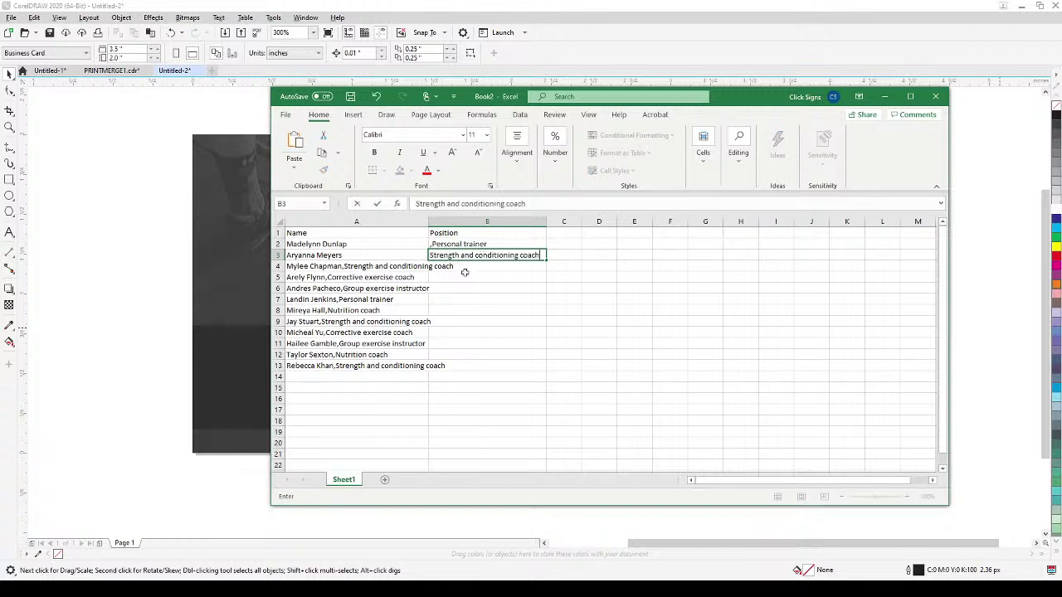
left_click(388, 266)
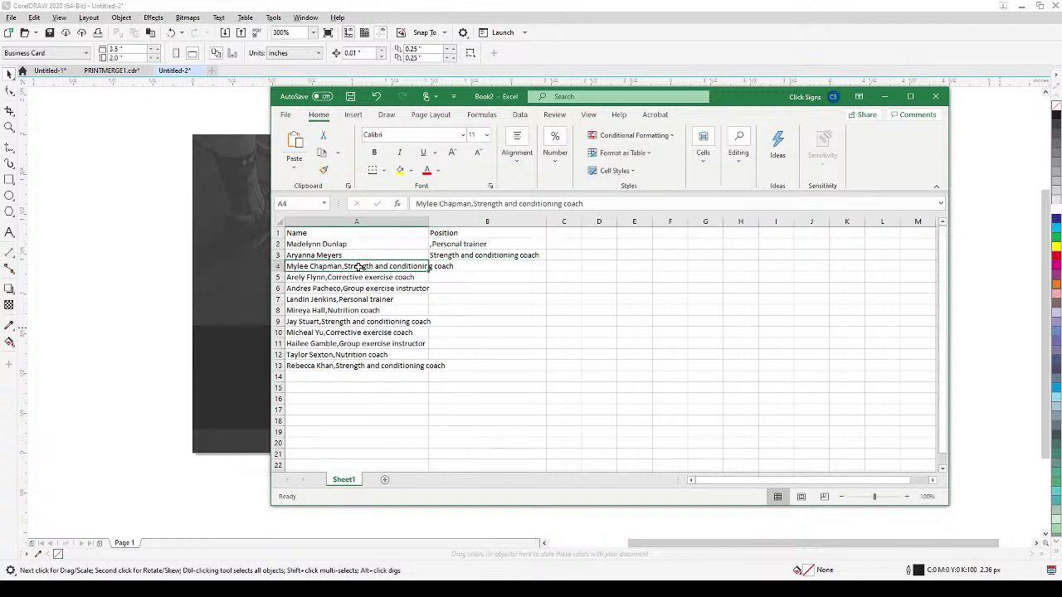
Cut the position text out of A4 and delete the stray leading comma in B2.
double_click(359, 267)
left_click_drag(343, 266, 458, 270)
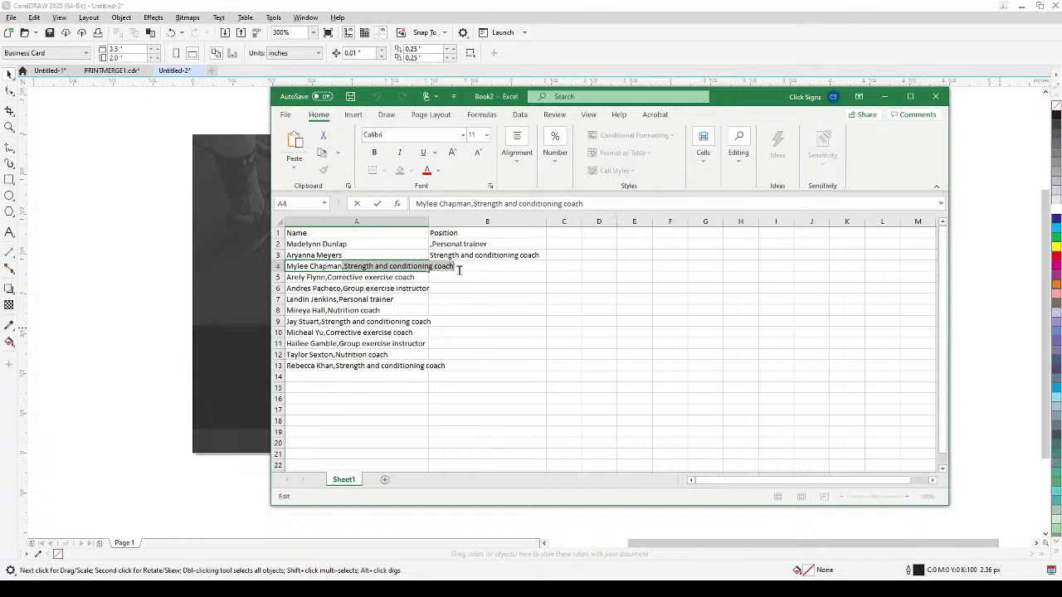
key("ctrl+x")
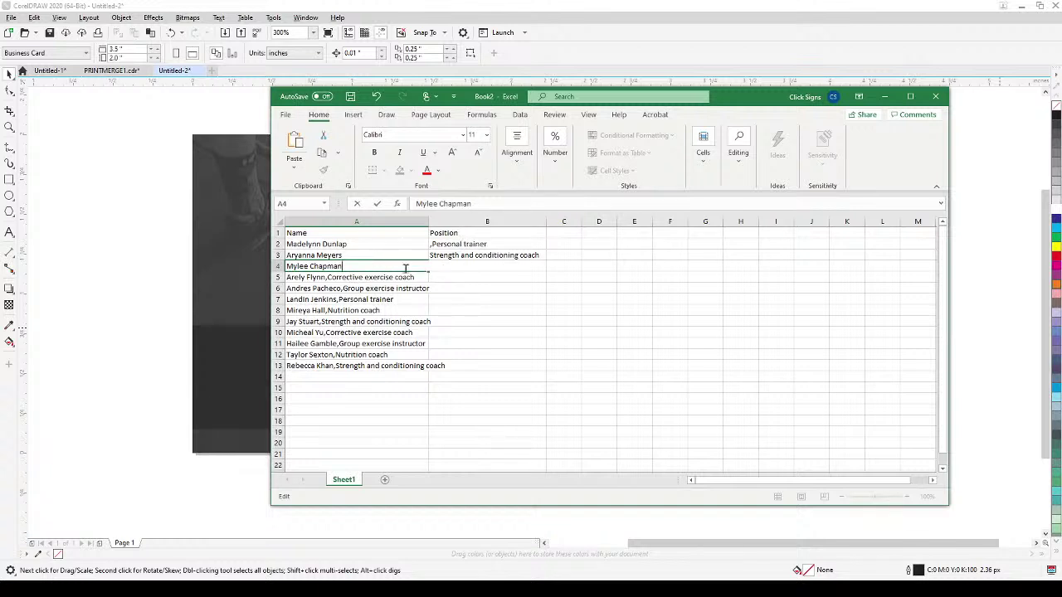
left_click(429, 244)
double_click(431, 244)
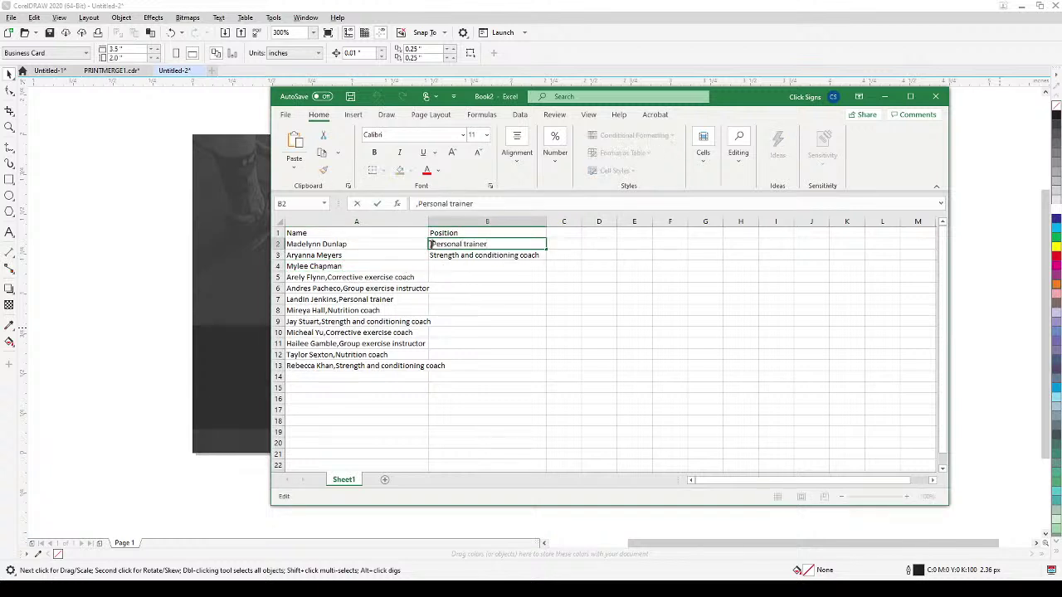
left_click_drag(429, 244, 432, 244)
key("Delete")
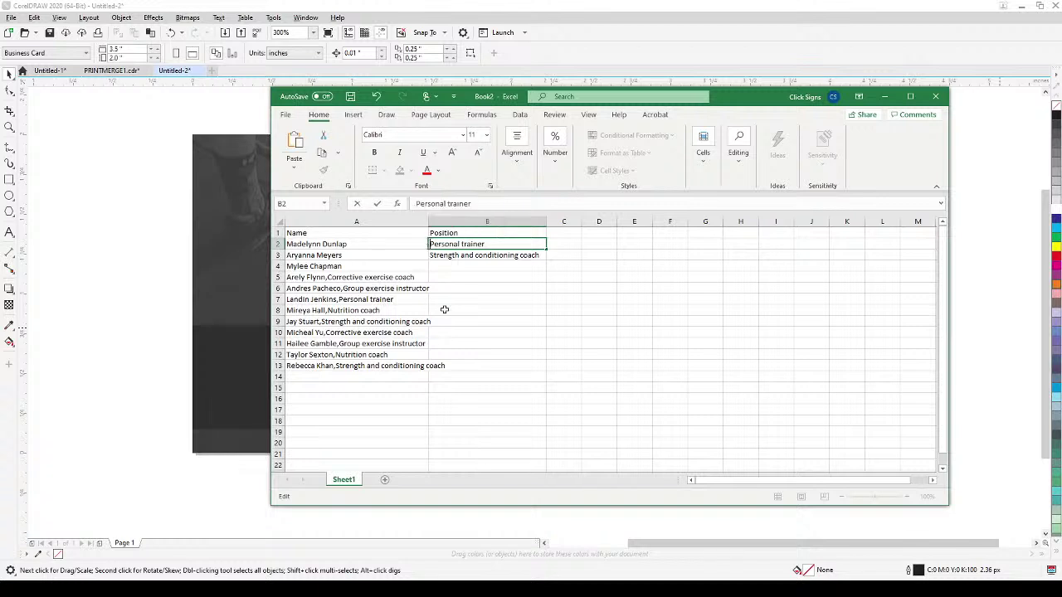
Copy Nutrition coach from A8 into B4 and clear the leftover entries in A5:A13.
double_click(361, 311)
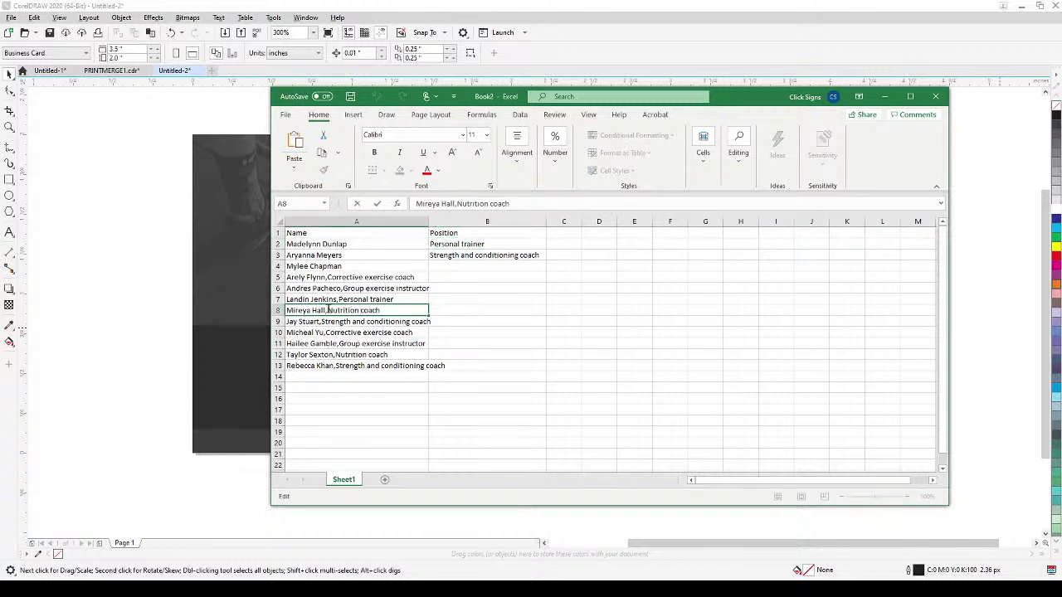
left_click_drag(329, 310, 395, 311)
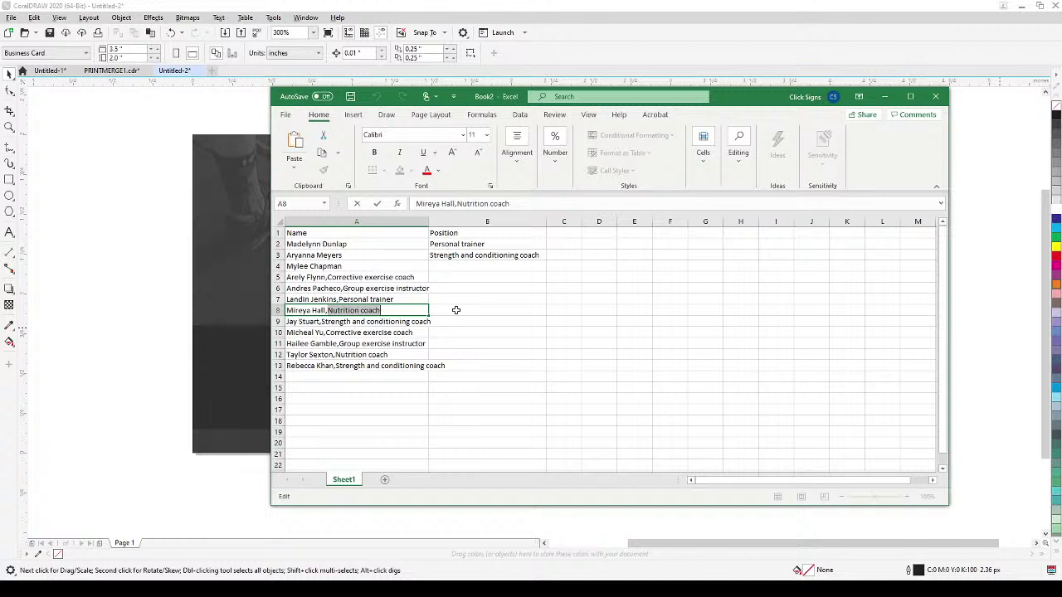
key("ctrl+c")
left_click(462, 267)
key("ctrl+v")
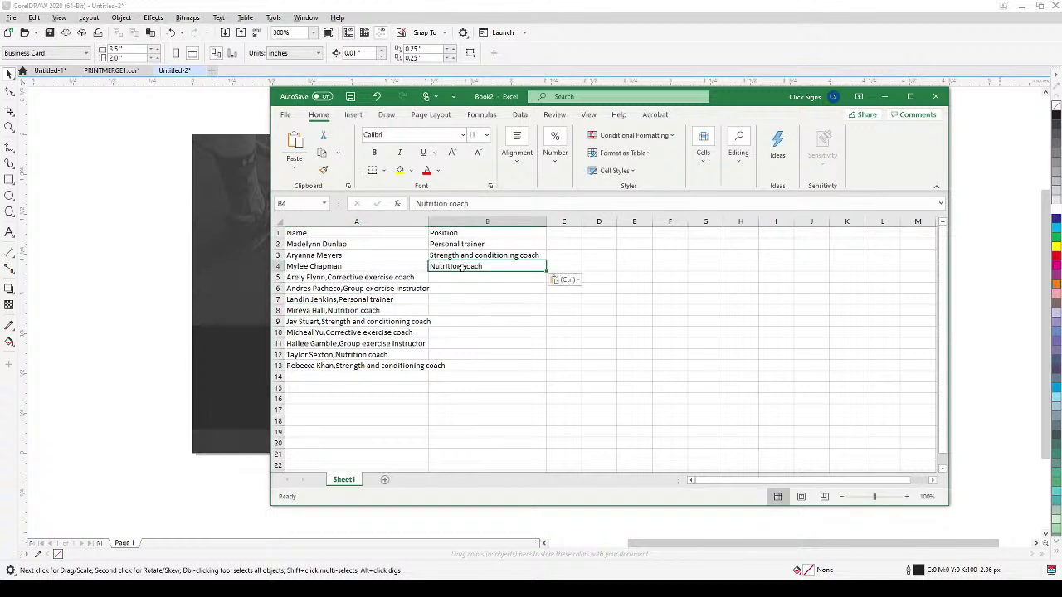
left_click(337, 279)
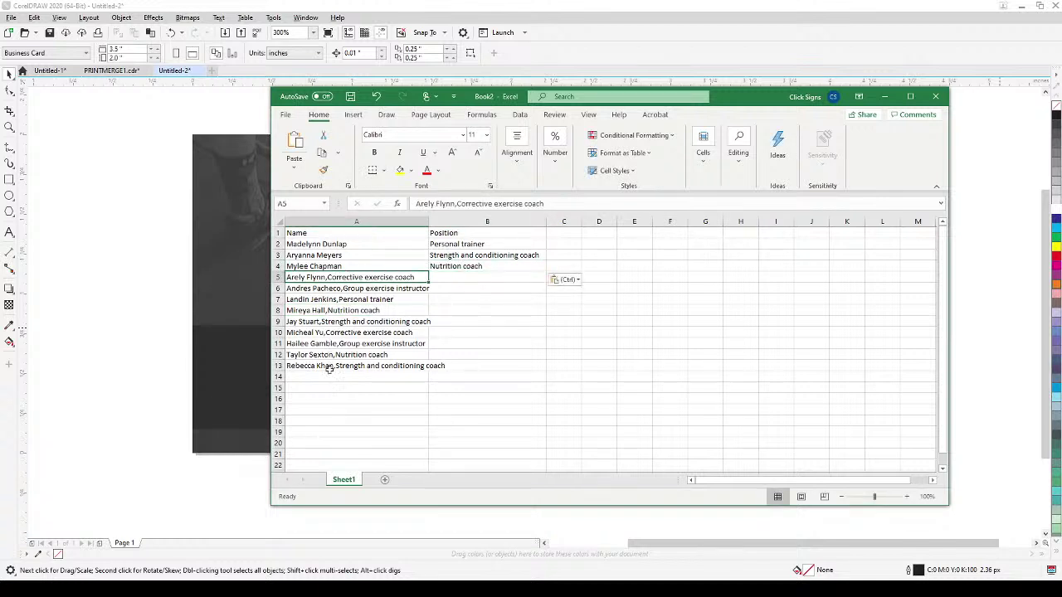
left_click(330, 370, "shift")
key("Delete")
left_click(531, 399)
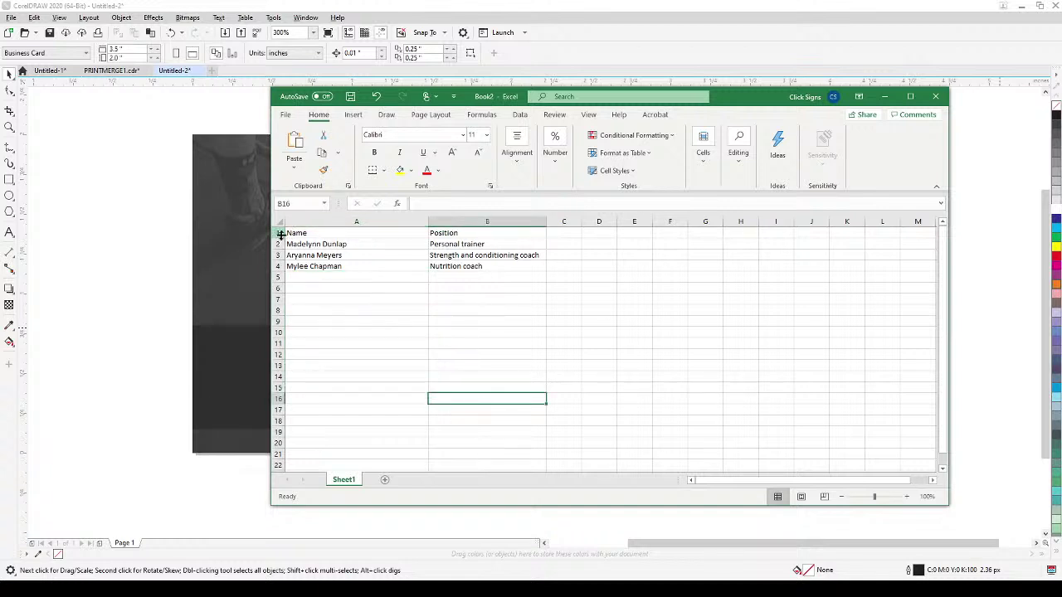
Check the Name and Position headers, then go to the workbook's File page.
left_click(322, 234)
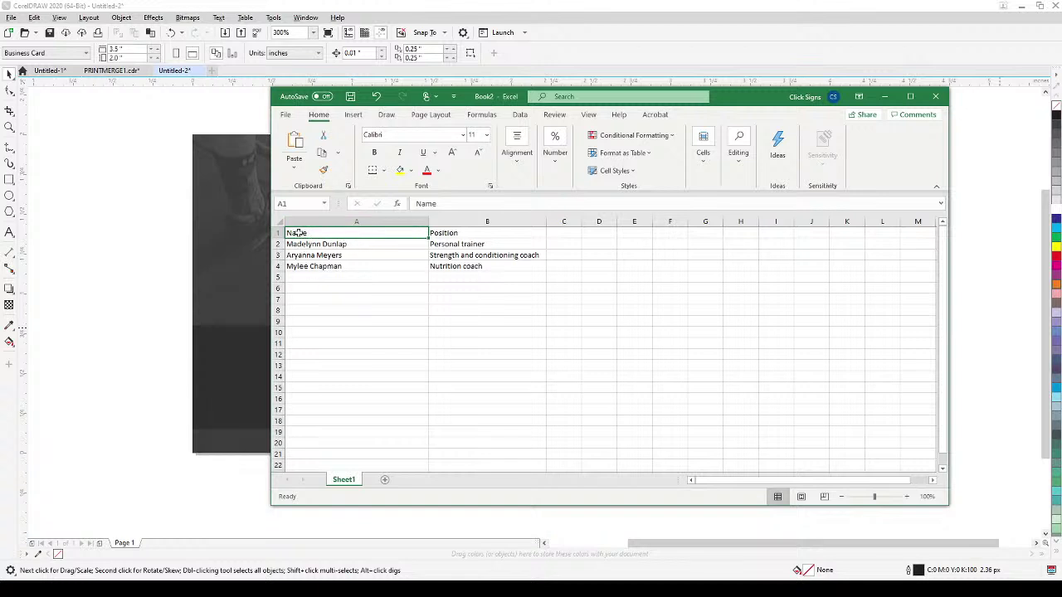
left_click(459, 235)
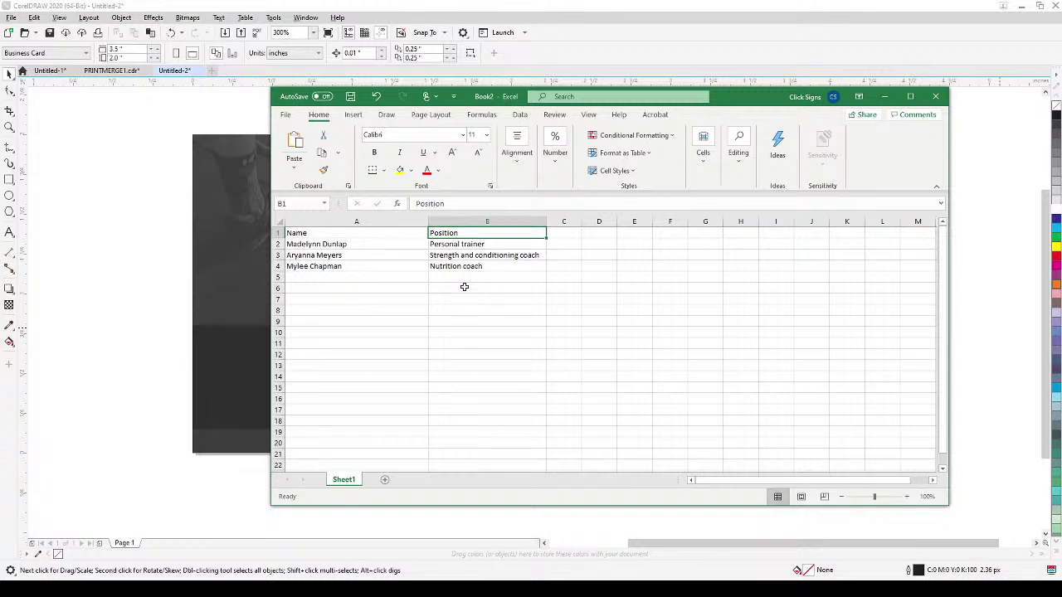
left_click(354, 238)
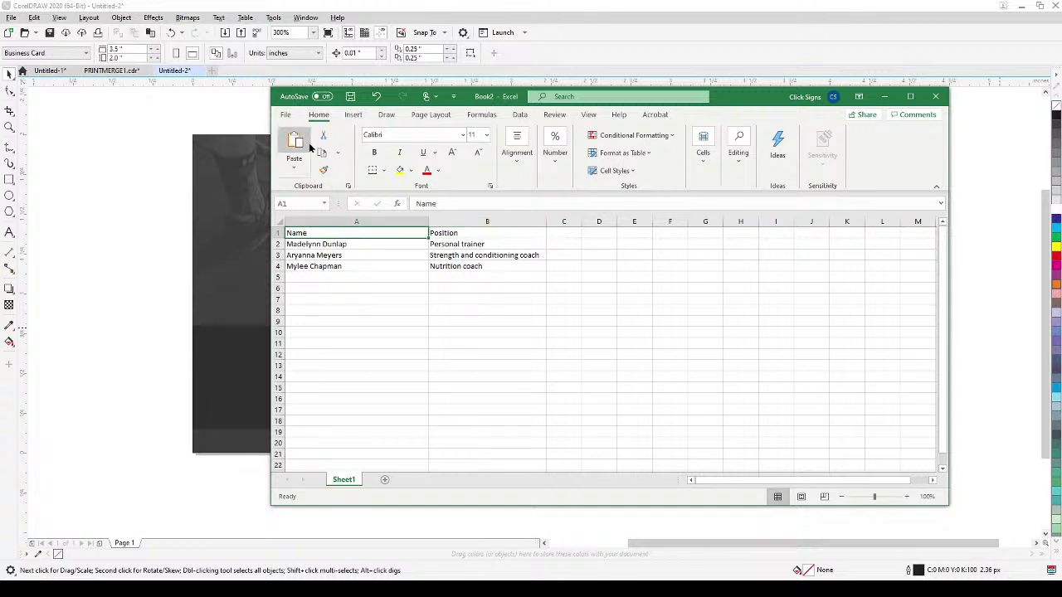
left_click(286, 116)
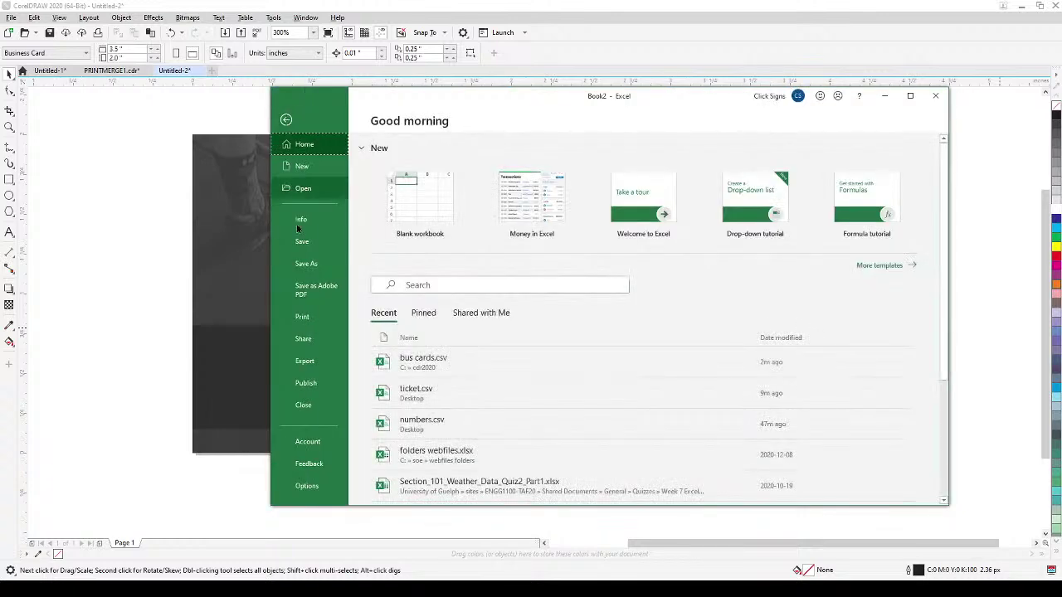
Save the workbook to the Desktop as Book2.csv in CSV UTF-8 (Comma delimited) format.
left_click(306, 265)
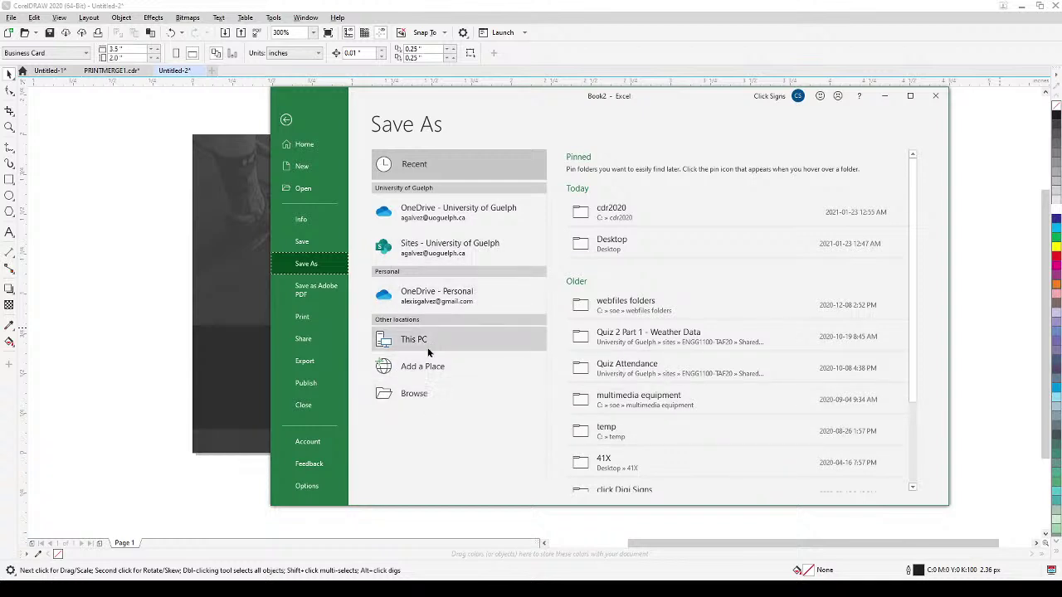
left_click(419, 393)
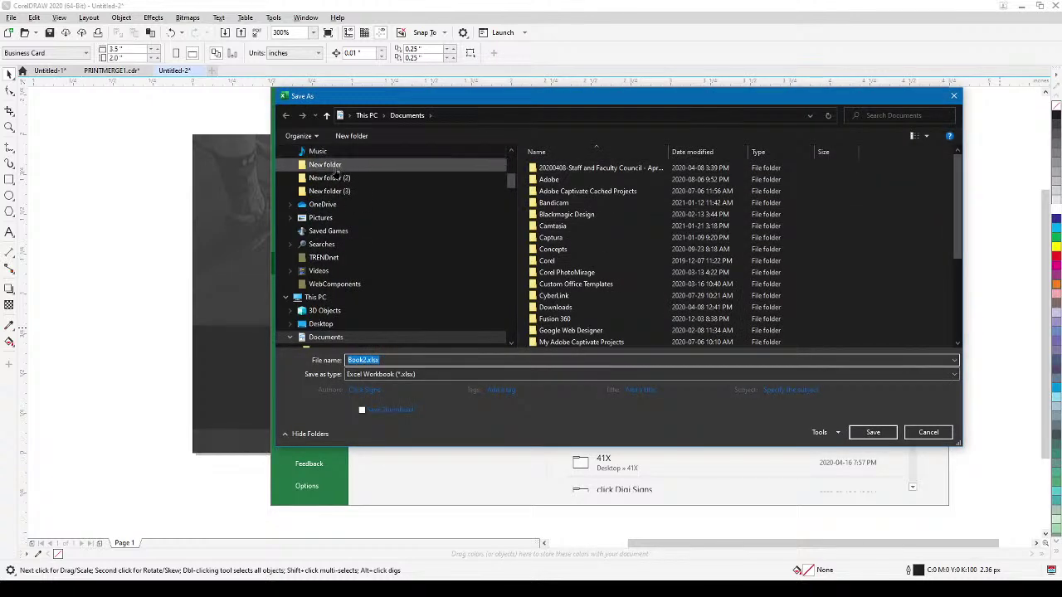
scroll(514, 184, "up", 5)
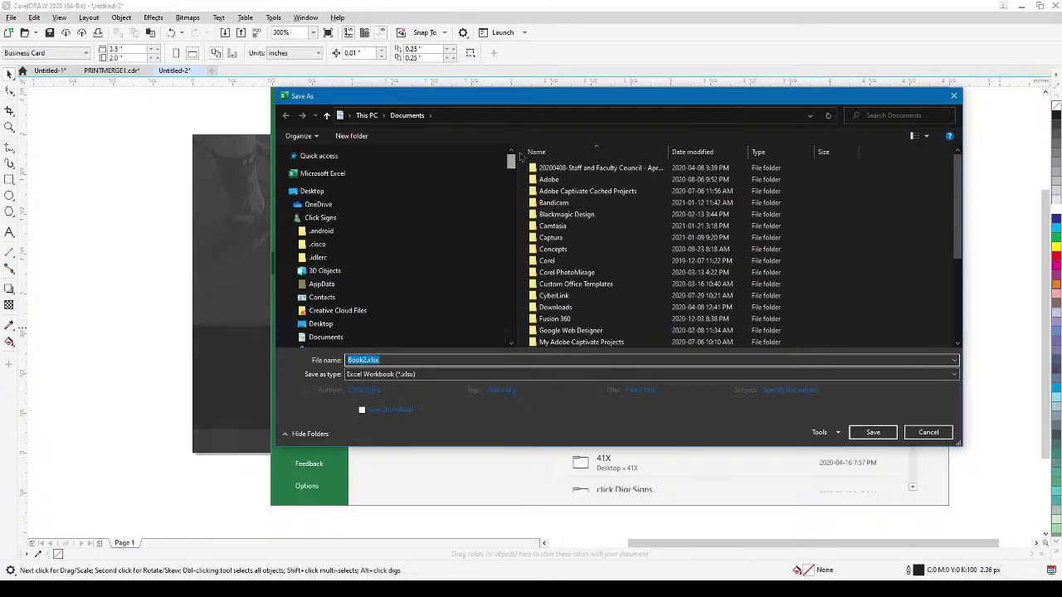
left_click(340, 191)
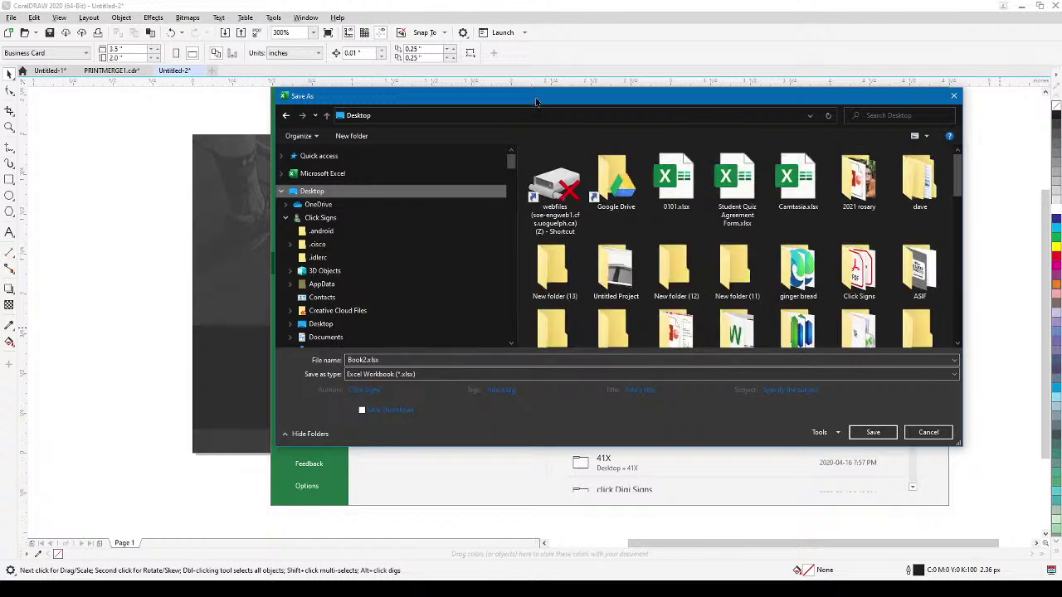
left_click_drag(535, 103, 582, 102)
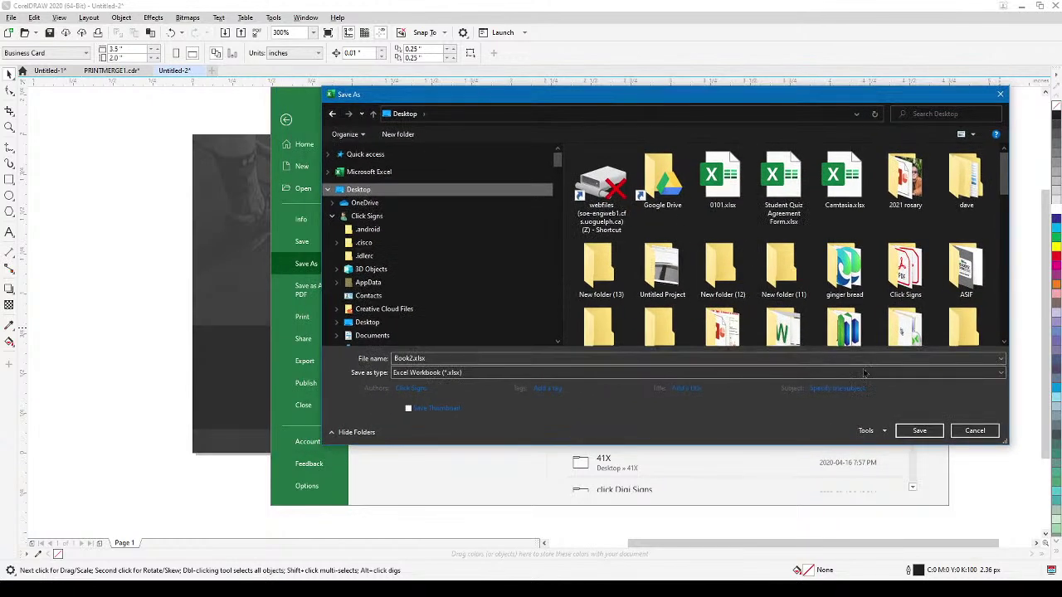
left_click(519, 375)
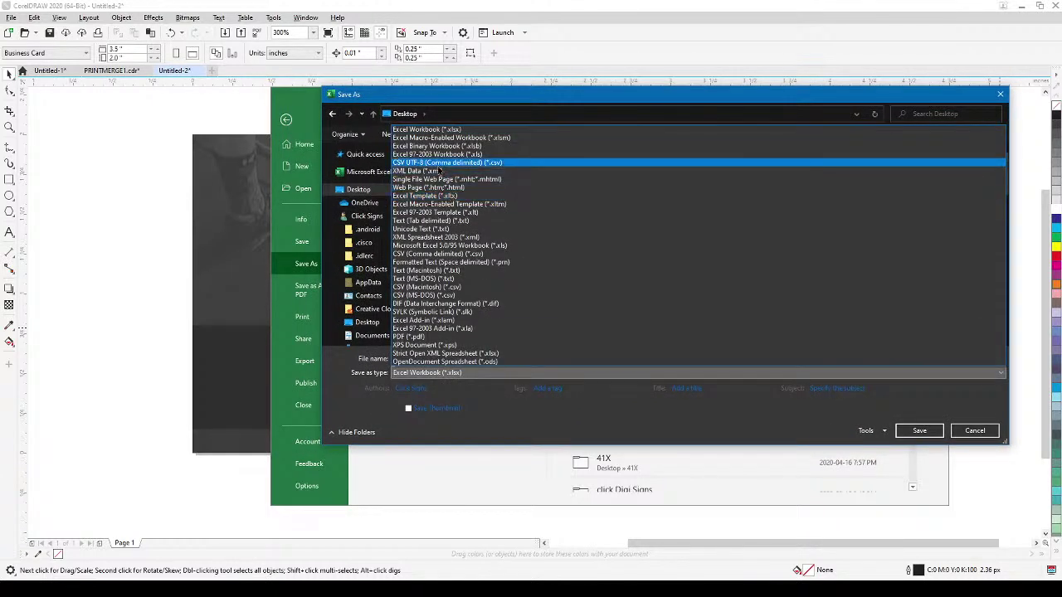
left_click(439, 164)
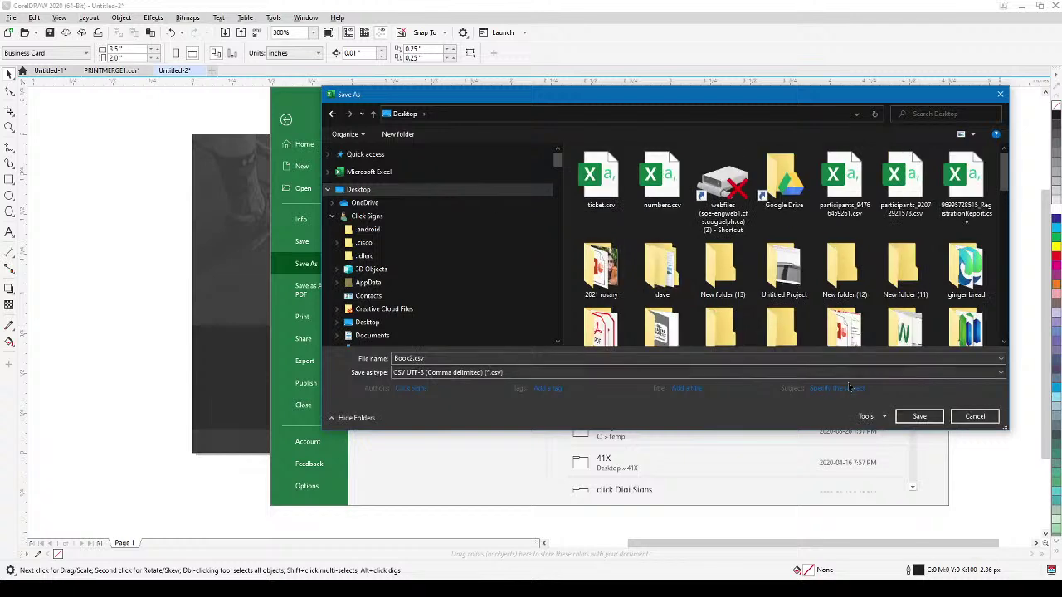
left_click(921, 417)
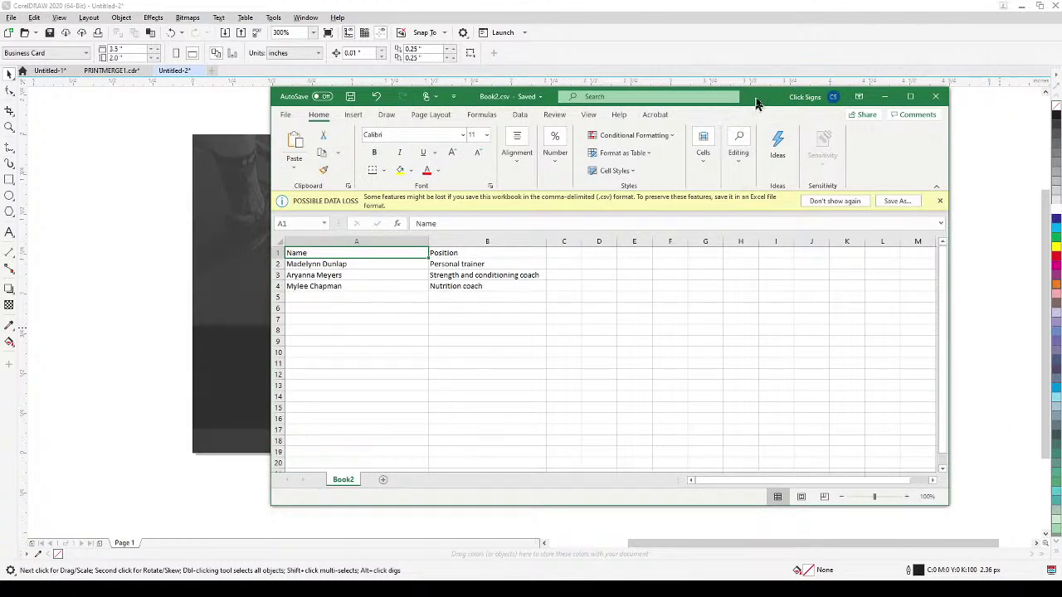
left_click(885, 97)
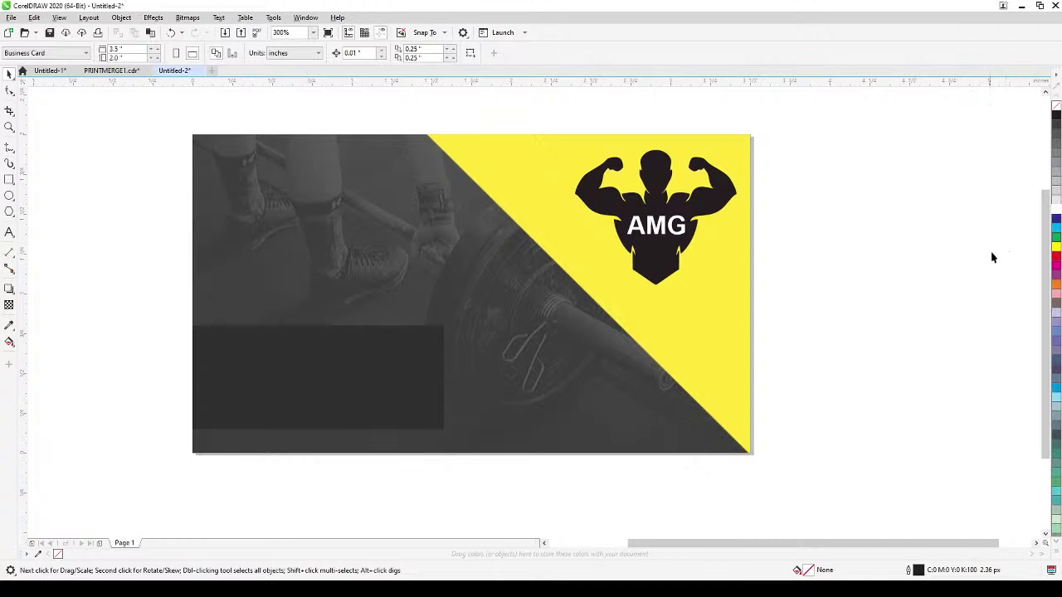
Create a print merge that imports Desktop\Book2.csv as a CSV data source.
left_click(12, 18)
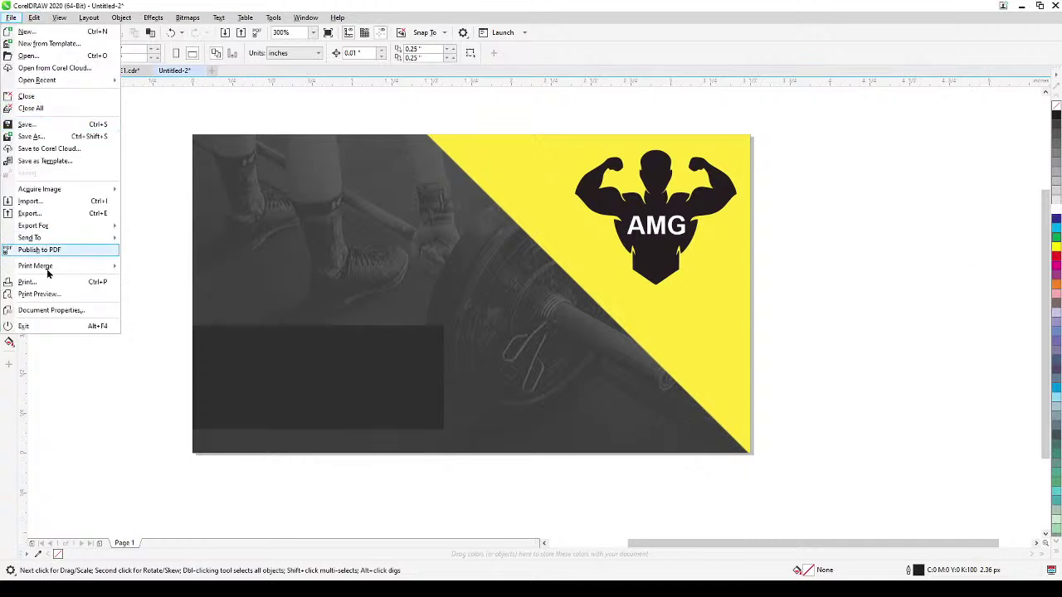
mouse_move(62, 265)
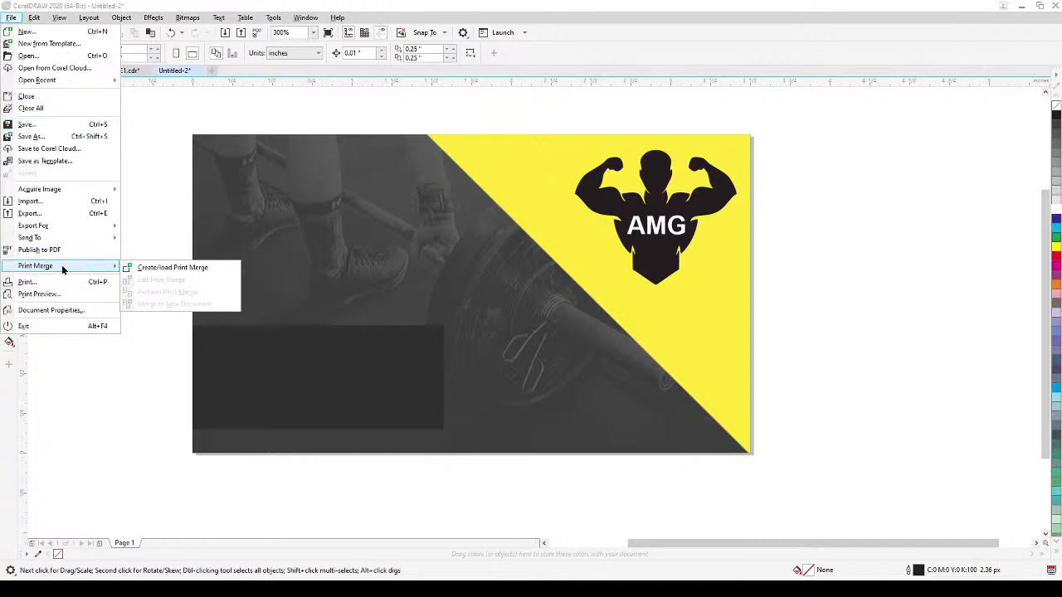
left_click(148, 267)
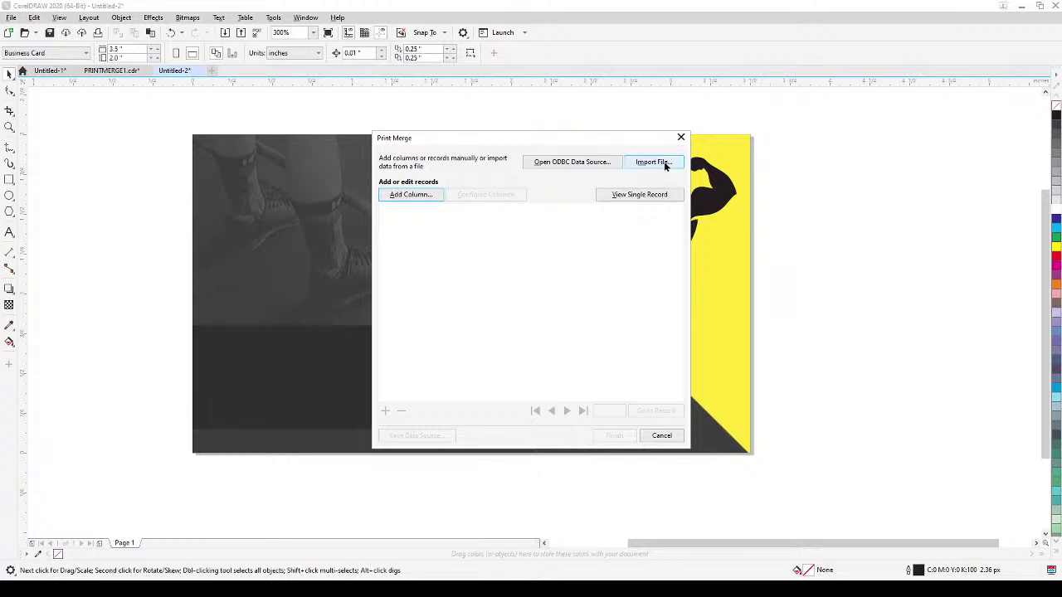
left_click(664, 163)
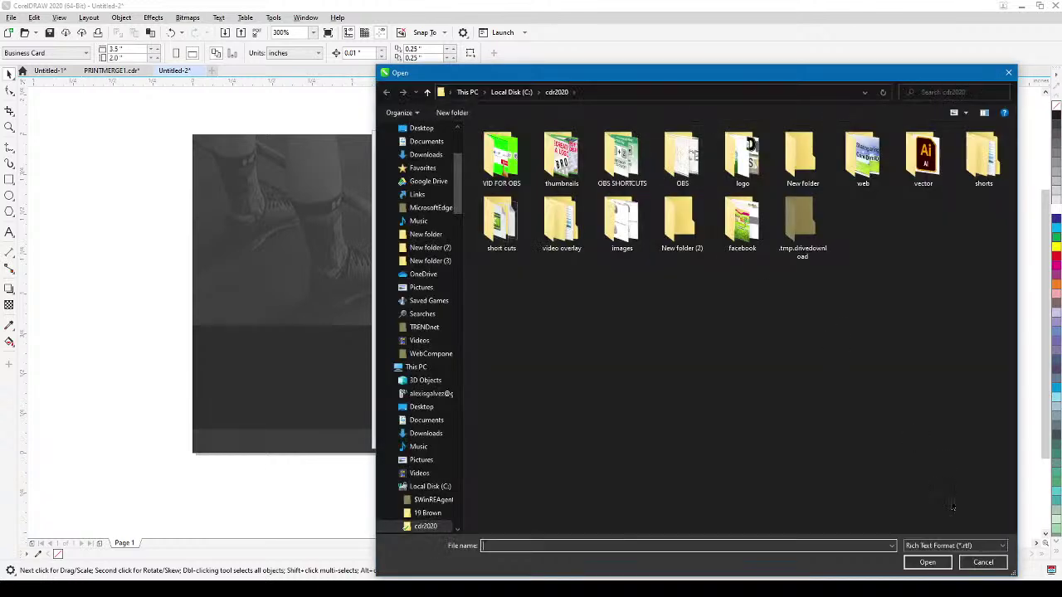
left_click(954, 546)
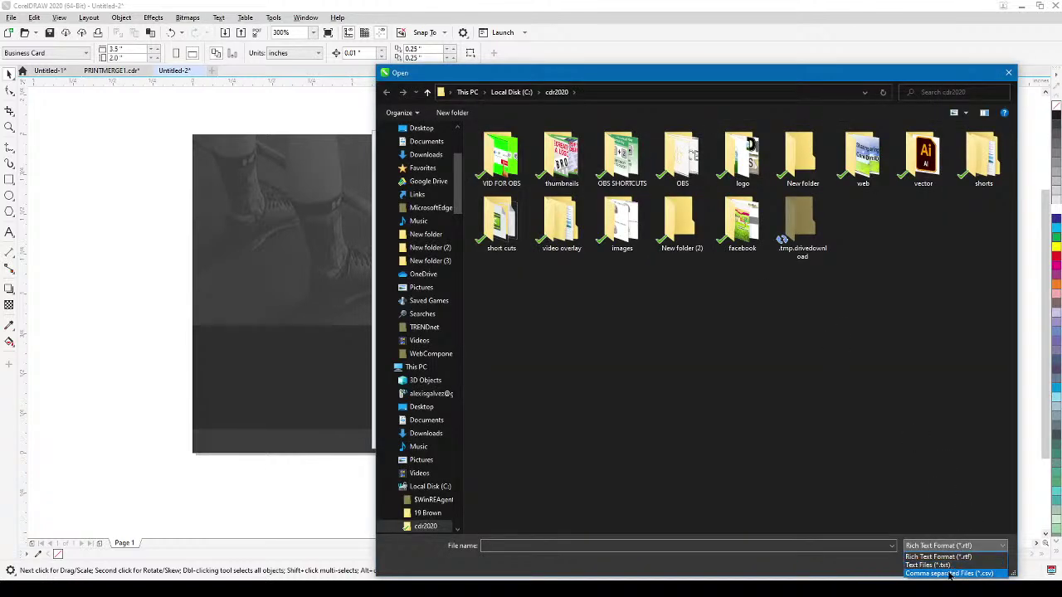
left_click(951, 573)
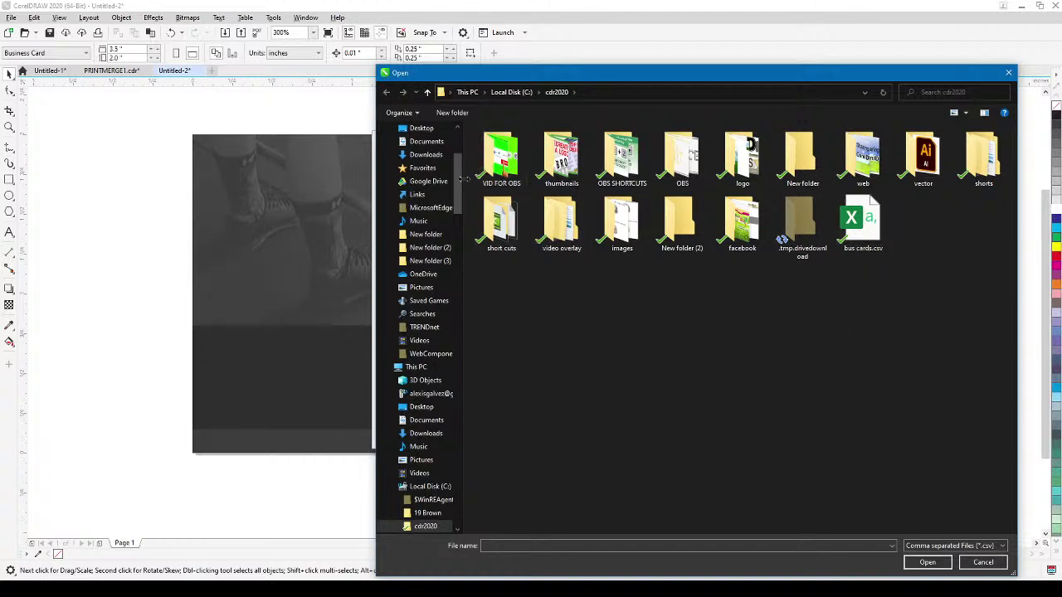
scroll(440, 179, "up", 4)
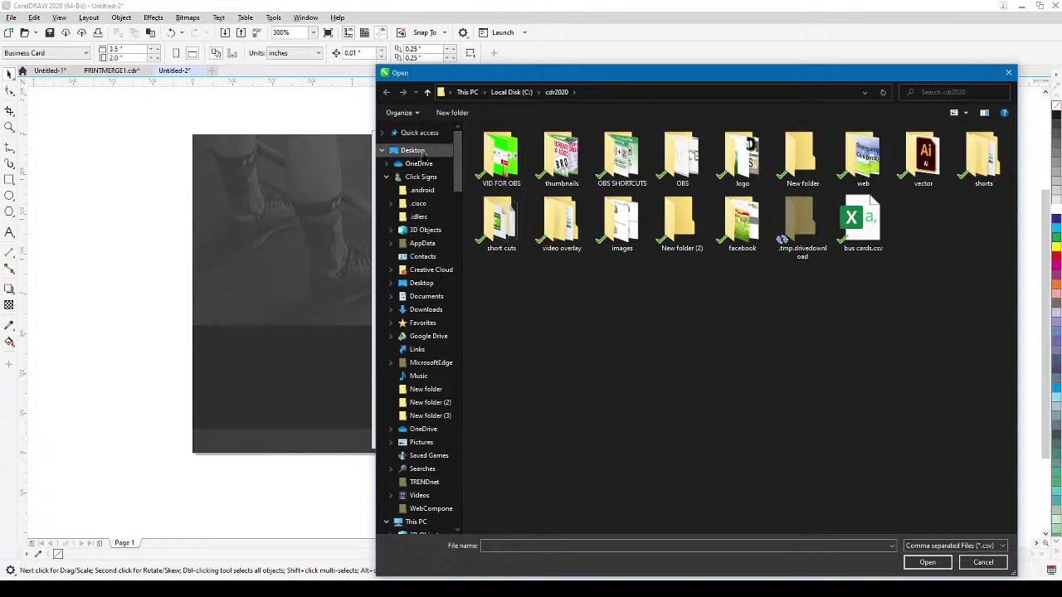
left_click(424, 153)
scroll(984, 177, "down", 5)
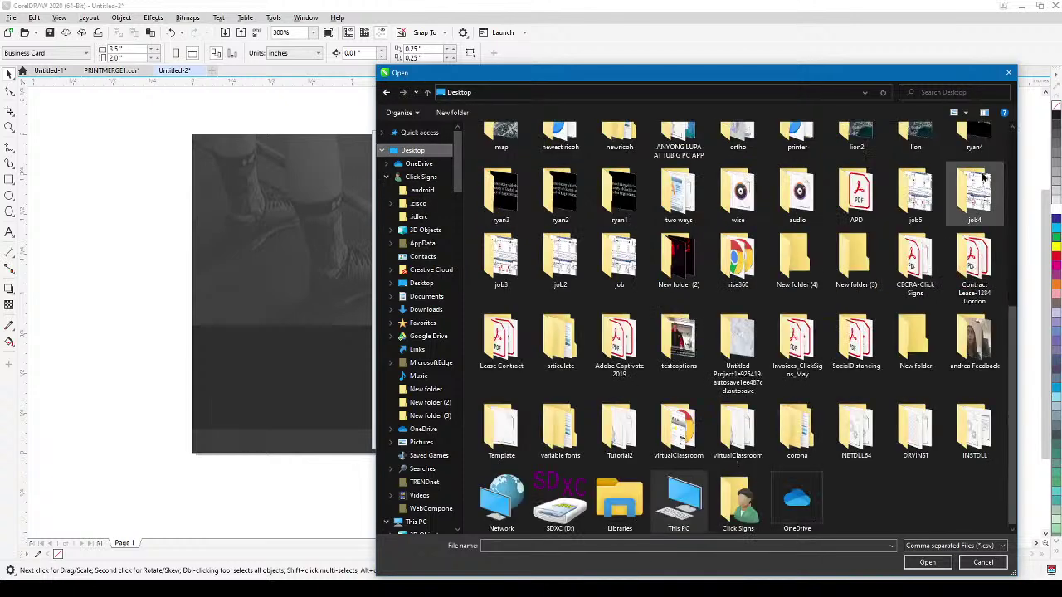
left_click_drag(1010, 397, 1052, 143)
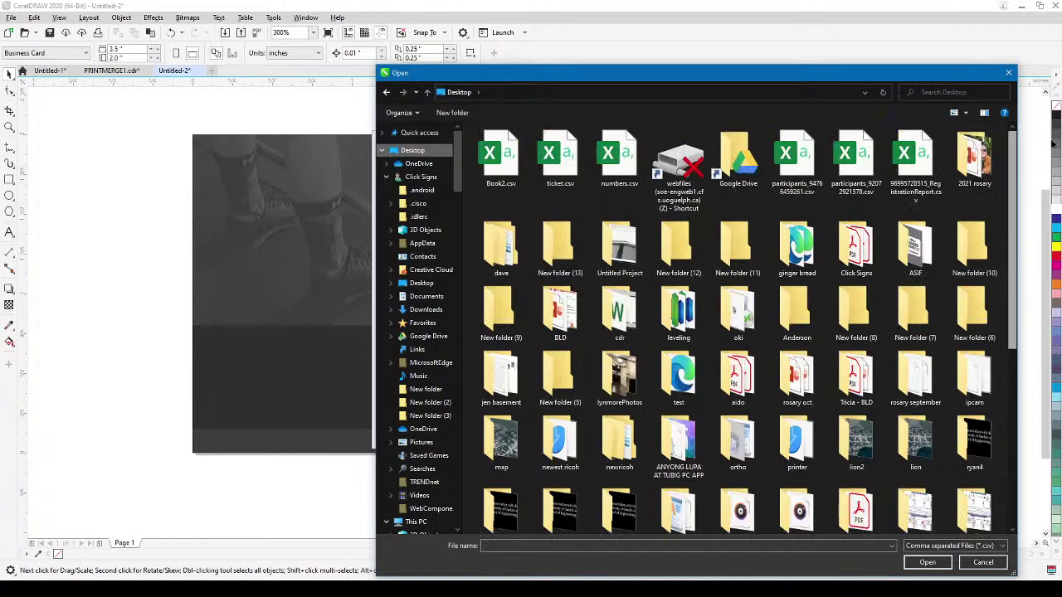
double_click(498, 157)
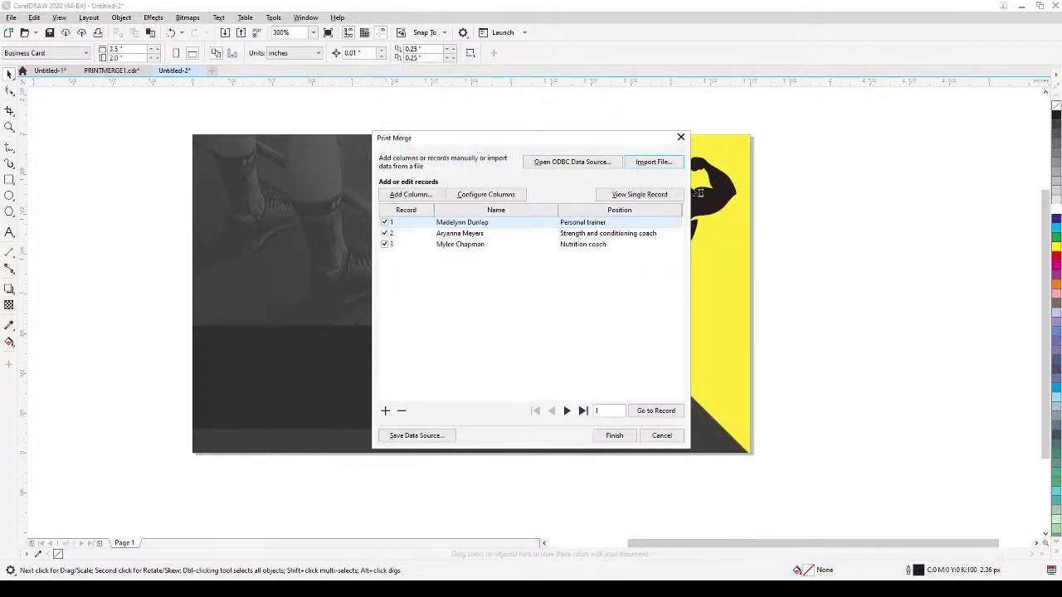
left_click(614, 436)
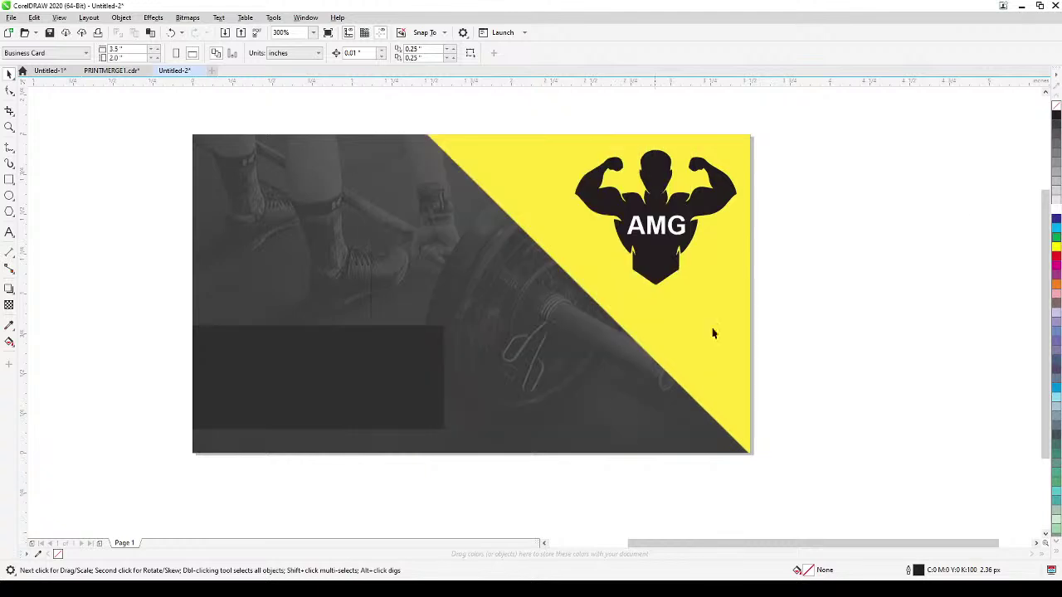
Insert the Name field and place it, scaled down, on the card's dark box.
left_click_drag(797, 55, 202, 104)
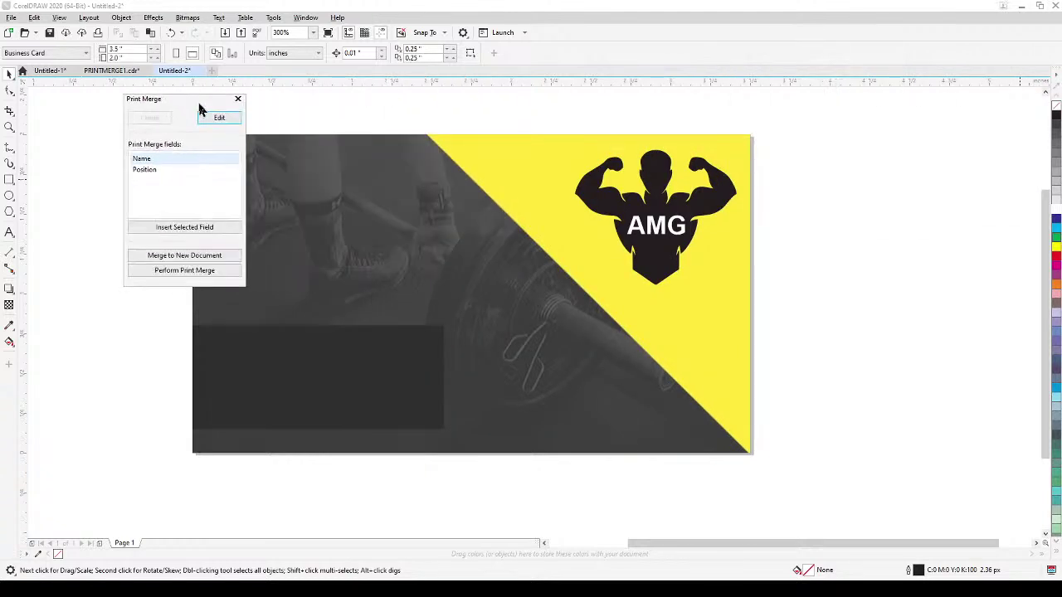
left_click(144, 171)
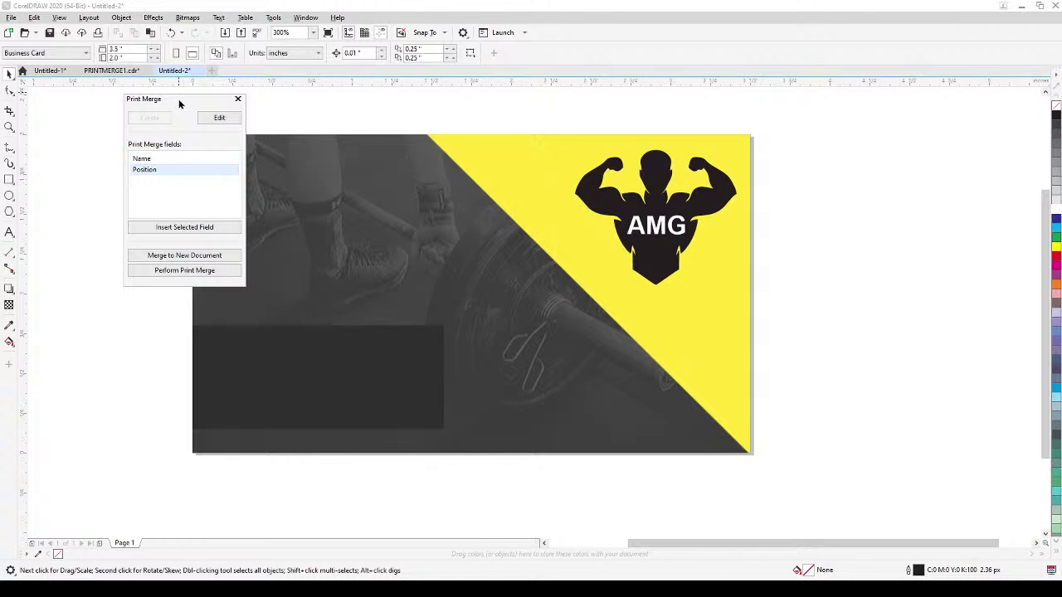
left_click_drag(178, 99, 113, 98)
left_click(100, 157)
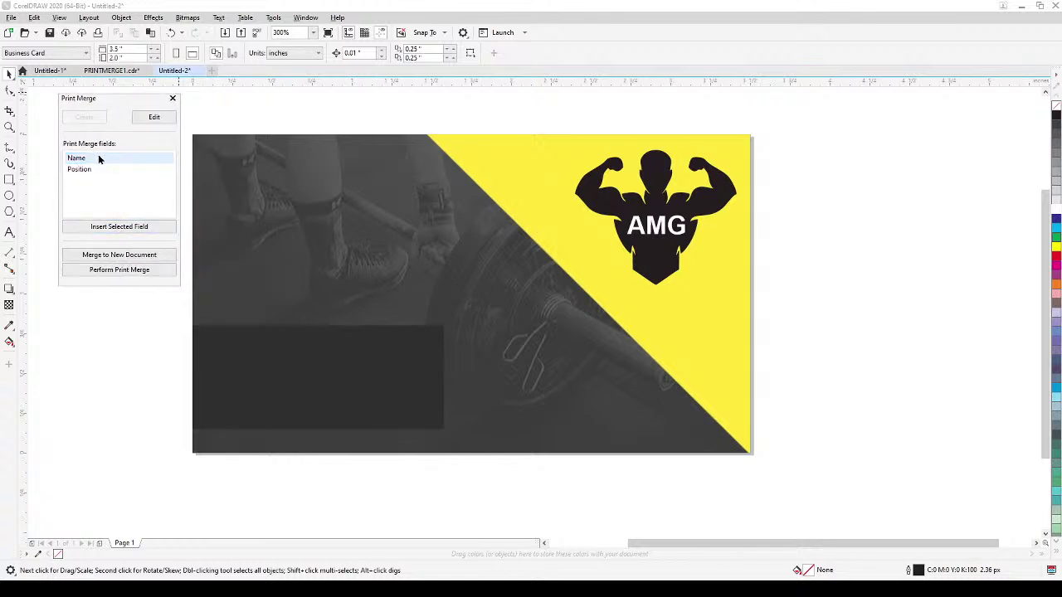
left_click(116, 227)
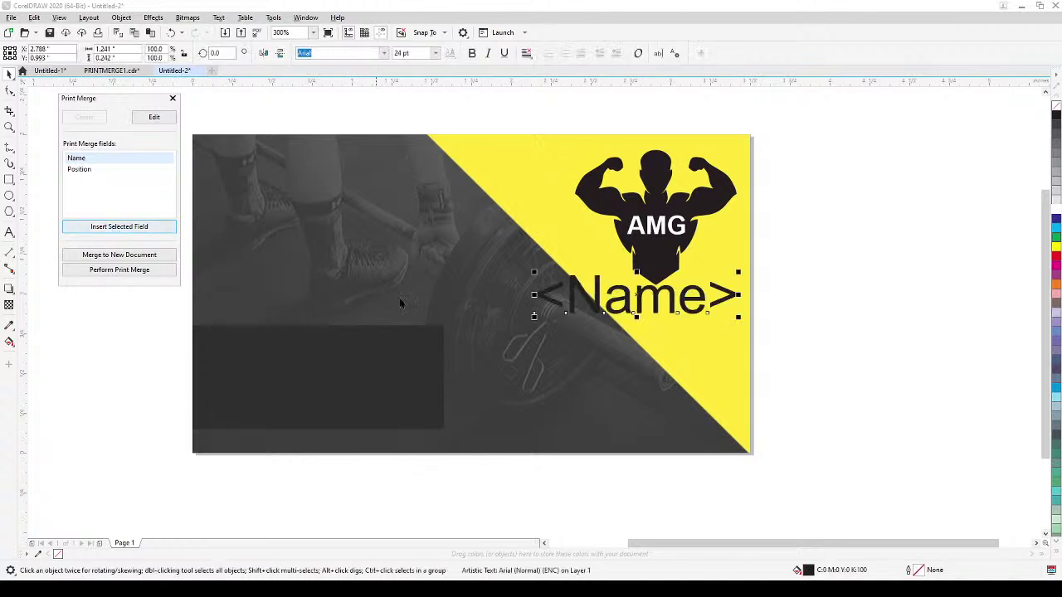
left_click_drag(569, 312, 258, 366)
left_click_drag(409, 379, 332, 363)
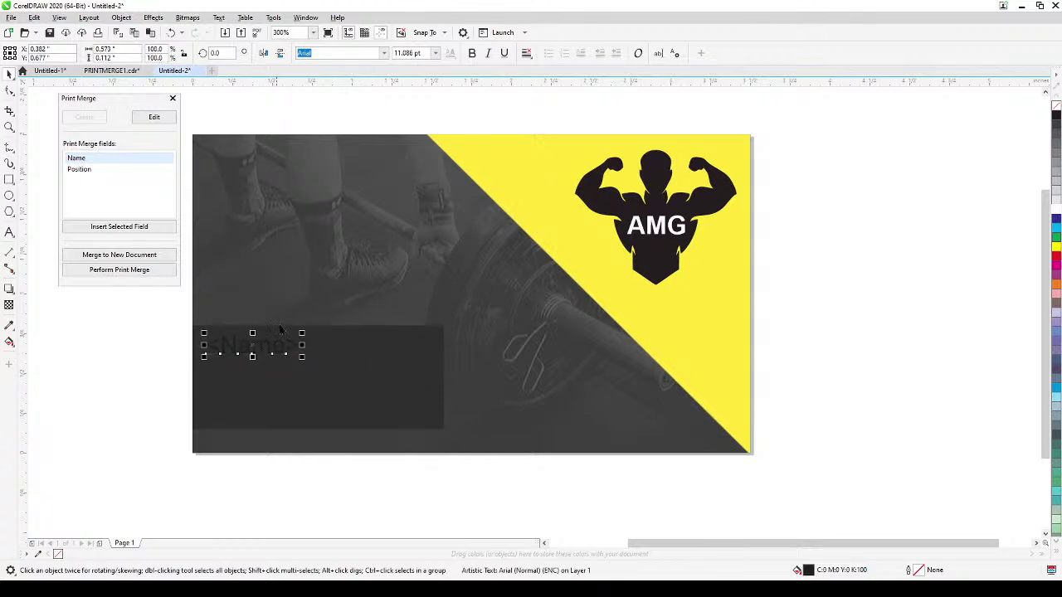
Make the <Name> text left-aligned, white and 11 pt.
left_click(525, 54)
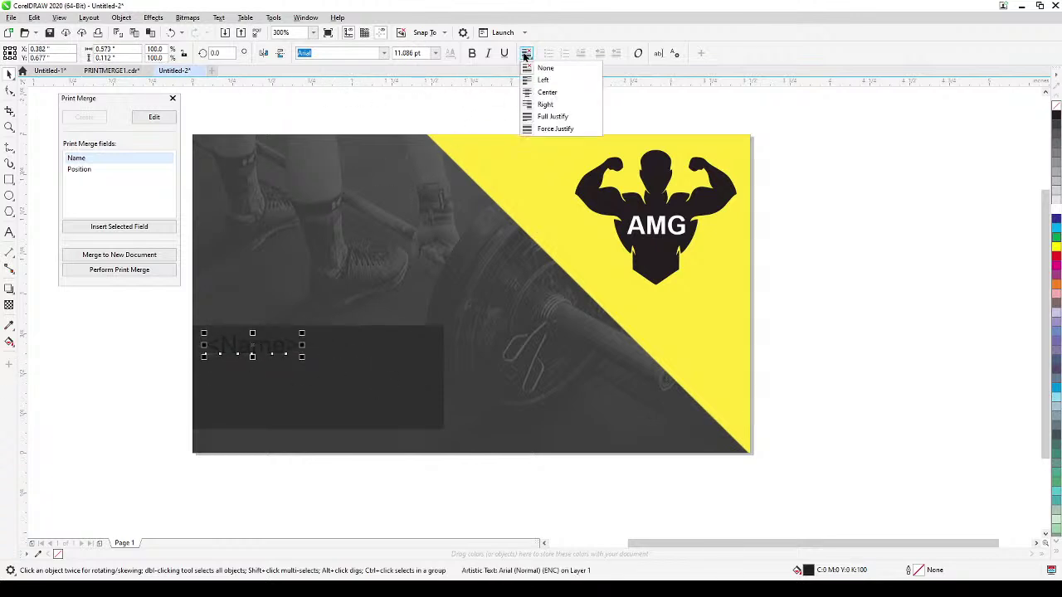
left_click(540, 79)
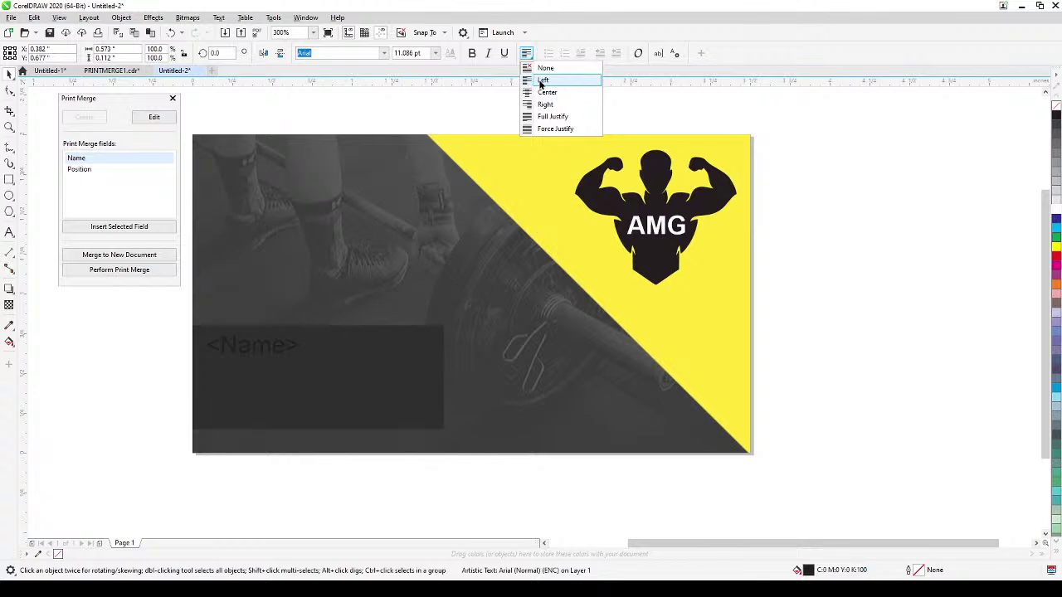
left_click(541, 81)
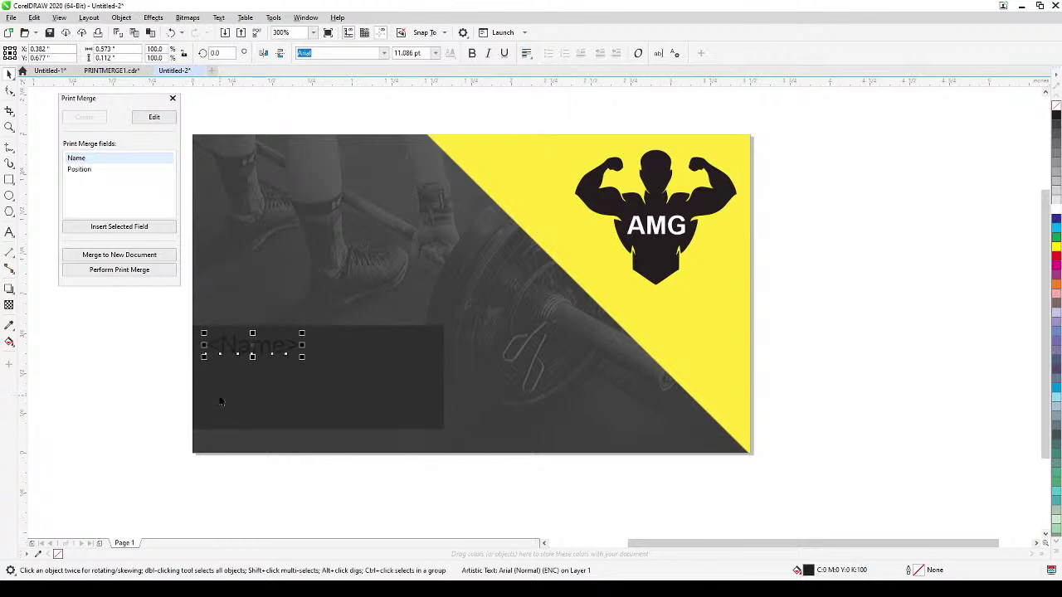
left_click(1054, 213)
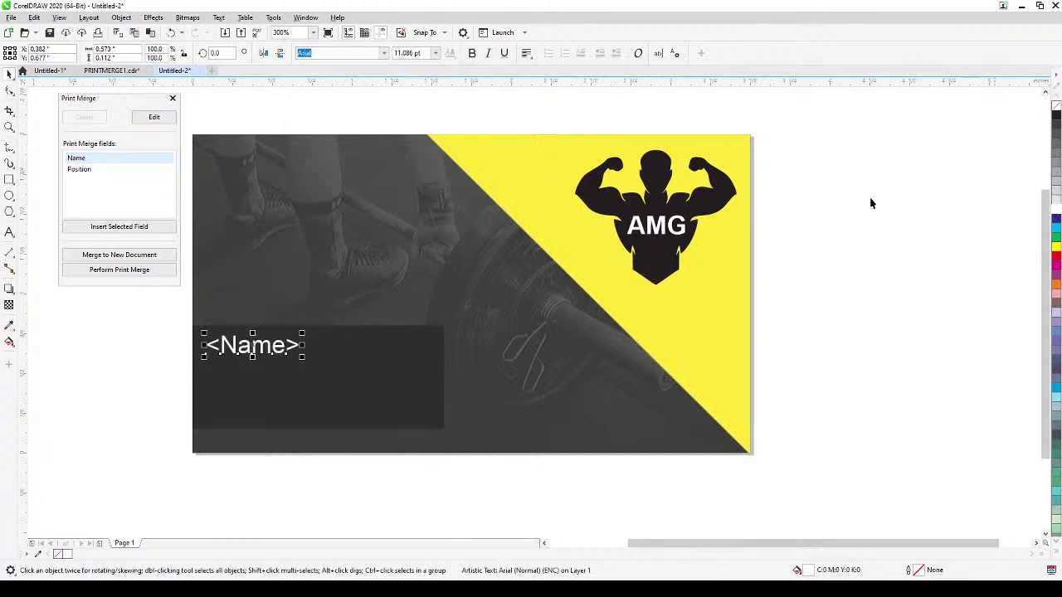
left_click(423, 52)
left_click(434, 53)
left_click(406, 121)
left_click(83, 431)
left_click(85, 170)
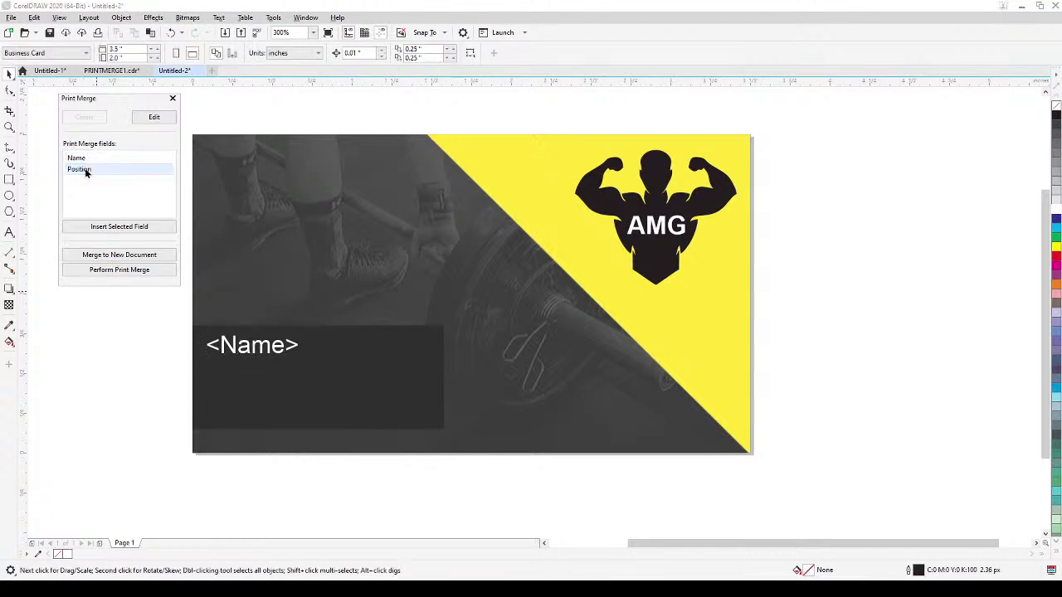
Insert <Position> below <Name> on the dark box, in white at 11 pt.
left_click(127, 231)
left_click_drag(614, 311, 294, 400)
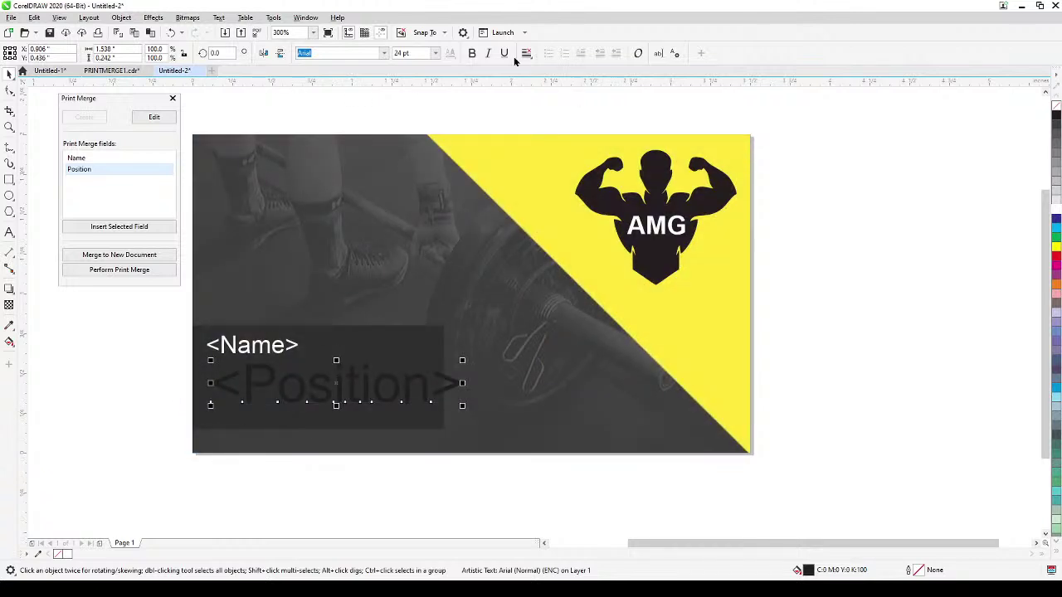
left_click(1055, 199)
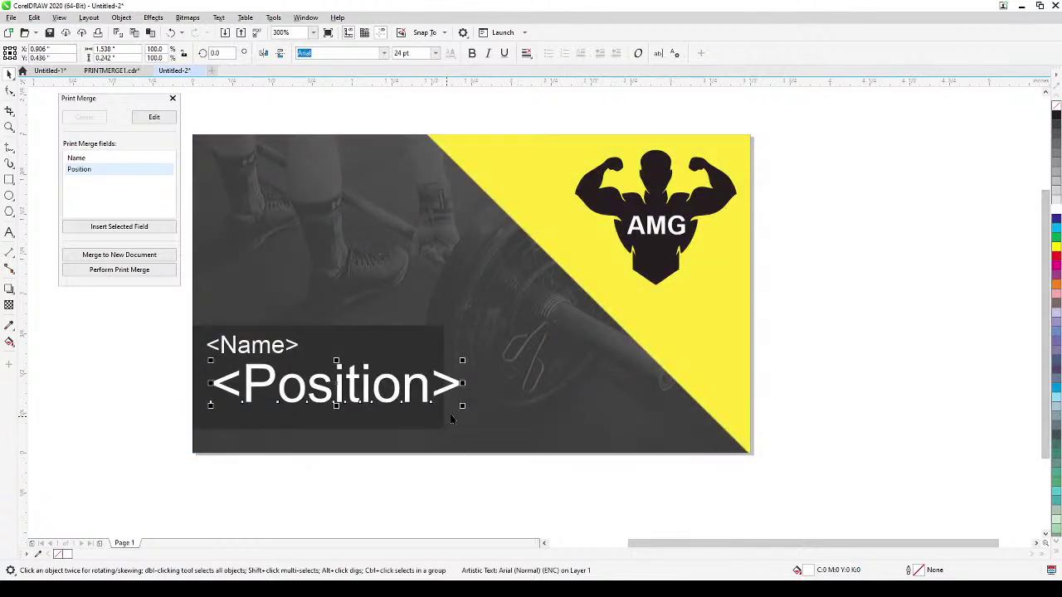
left_click_drag(462, 406, 377, 393)
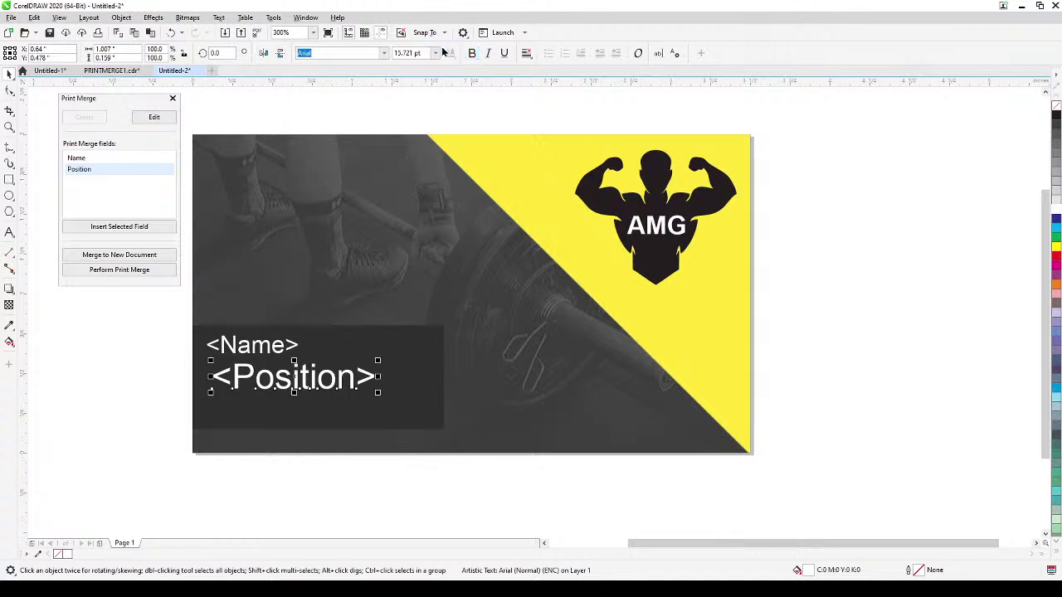
left_click(435, 52)
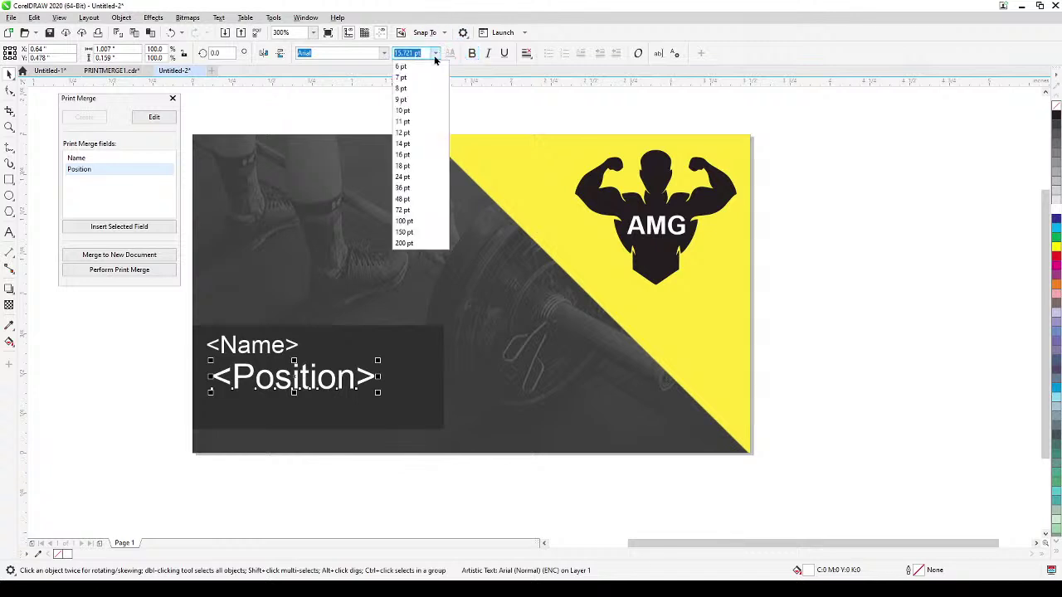
left_click(411, 122)
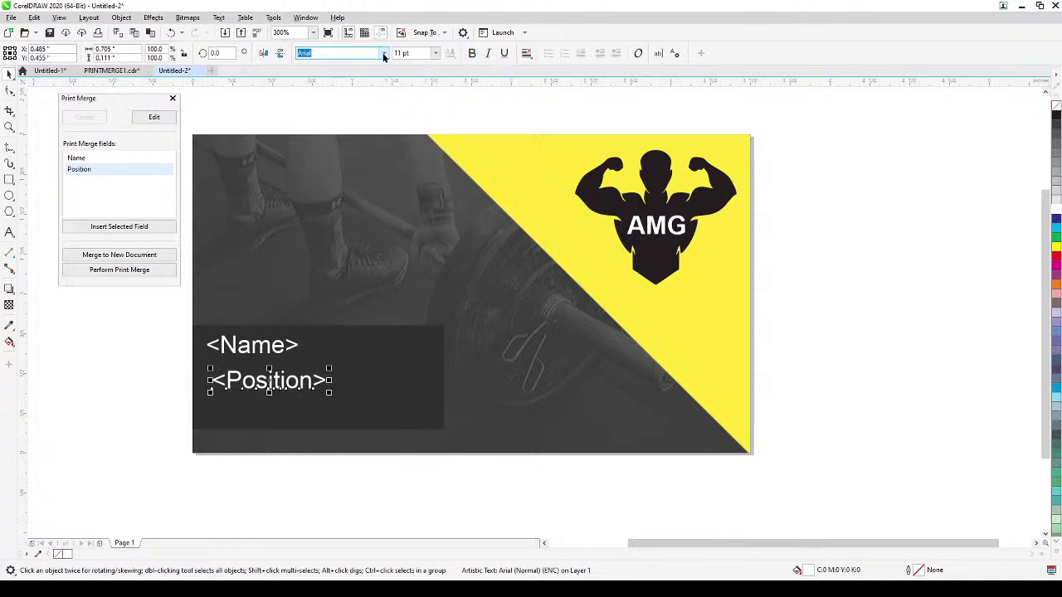
Set <Position> in Barlow Condensed, left-align it, and select both merge fields.
left_click(384, 53)
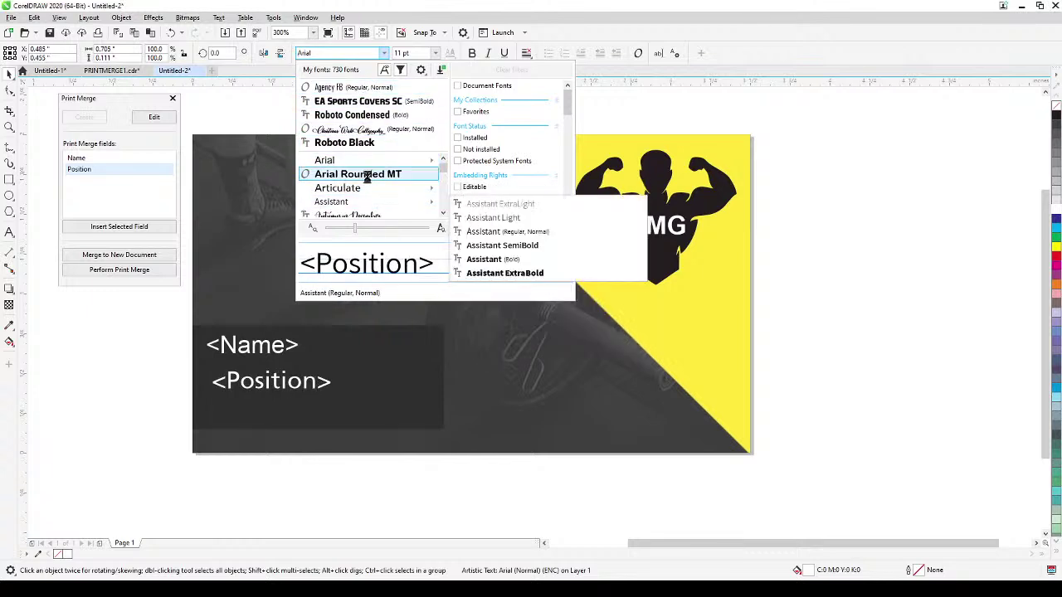
mouse_move(355, 202)
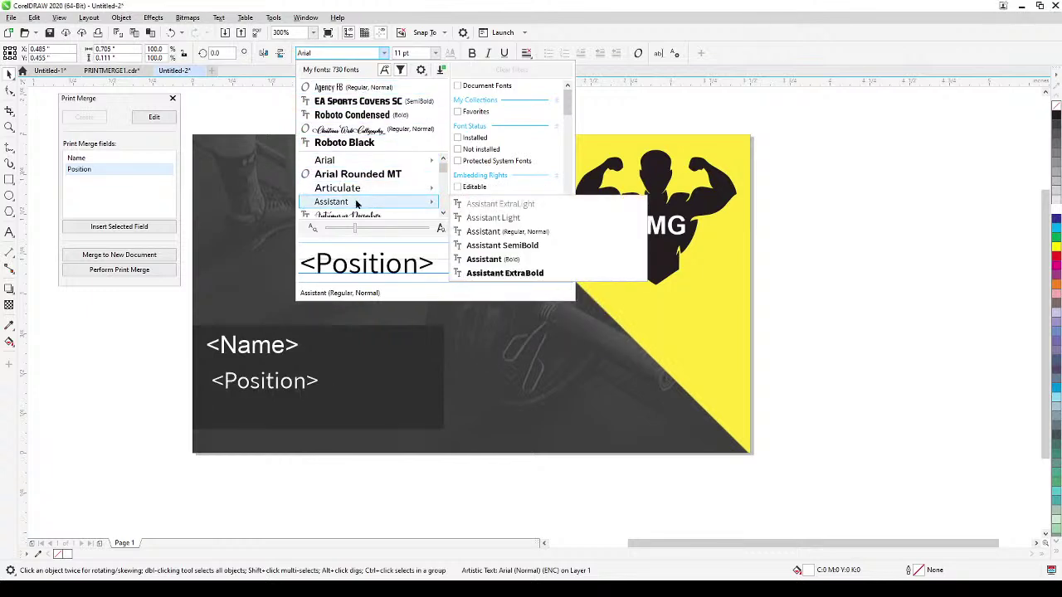
scroll(355, 201, "down", 1)
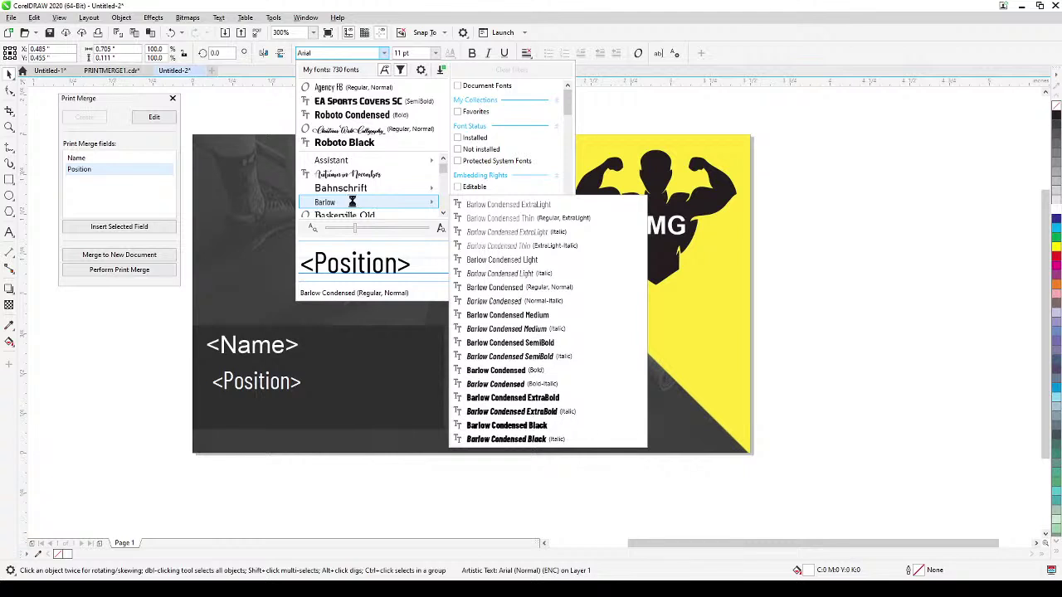
left_click(353, 202)
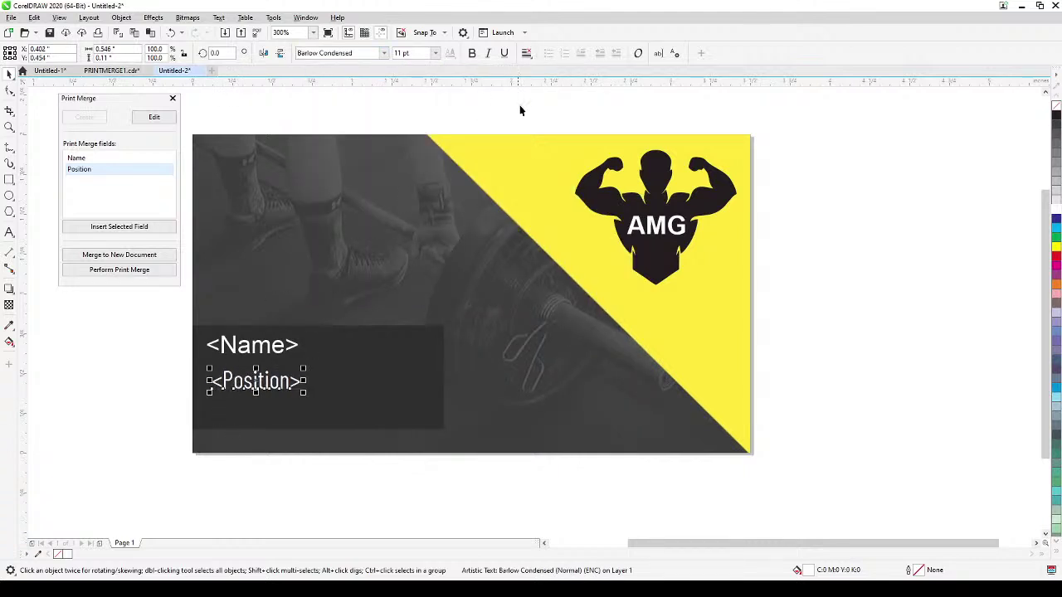
left_click(527, 54)
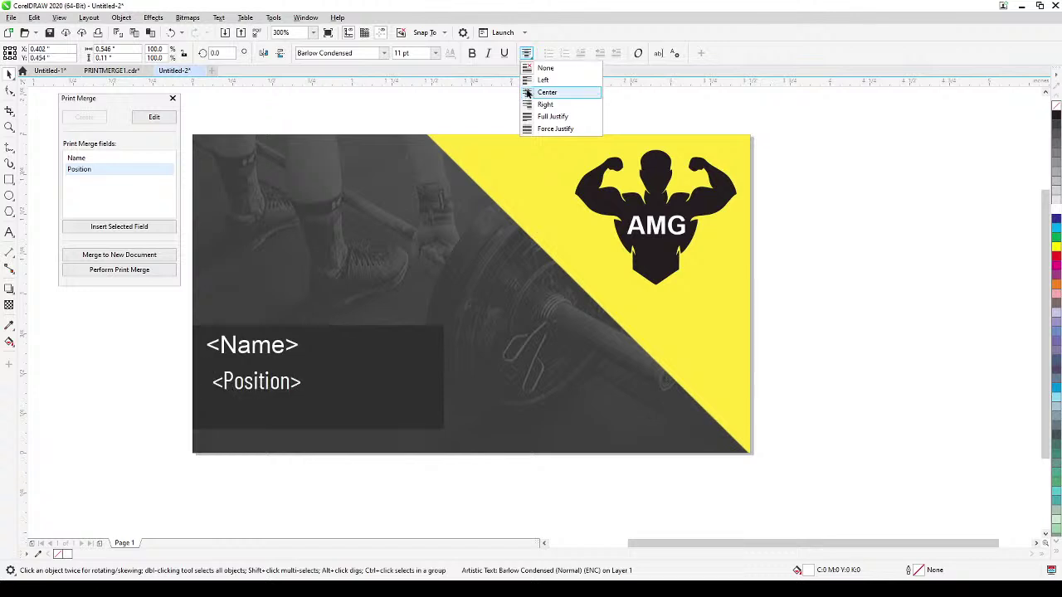
left_click(532, 79)
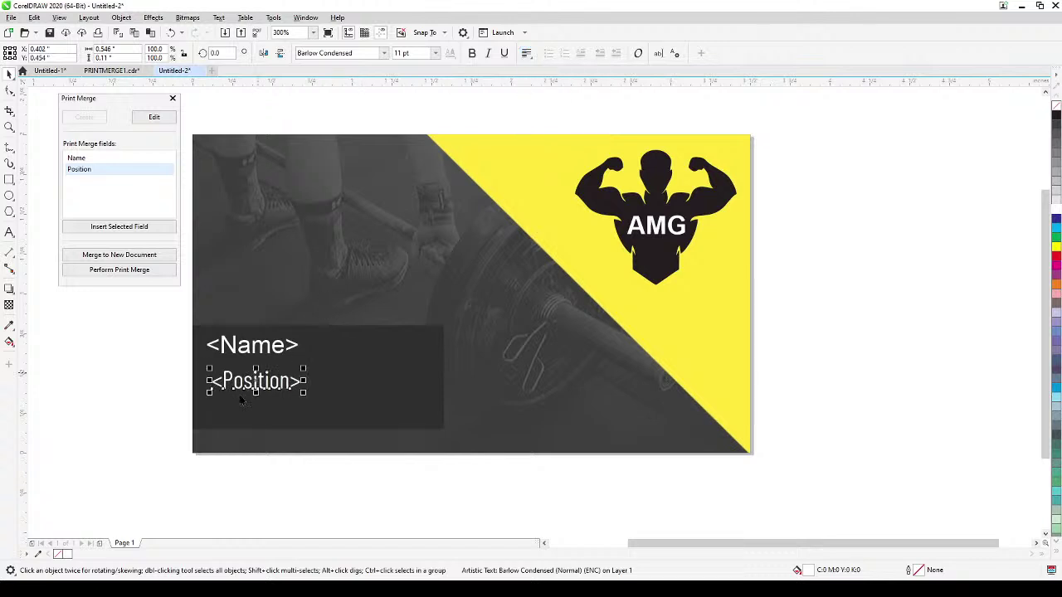
left_click(229, 350, "shift")
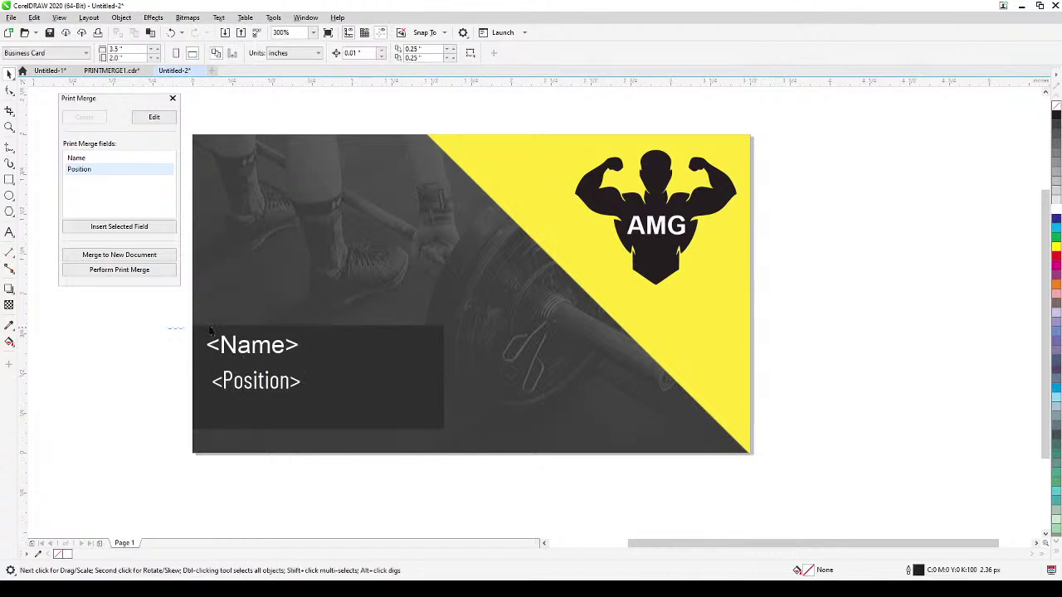
left_click_drag(177, 326, 339, 413)
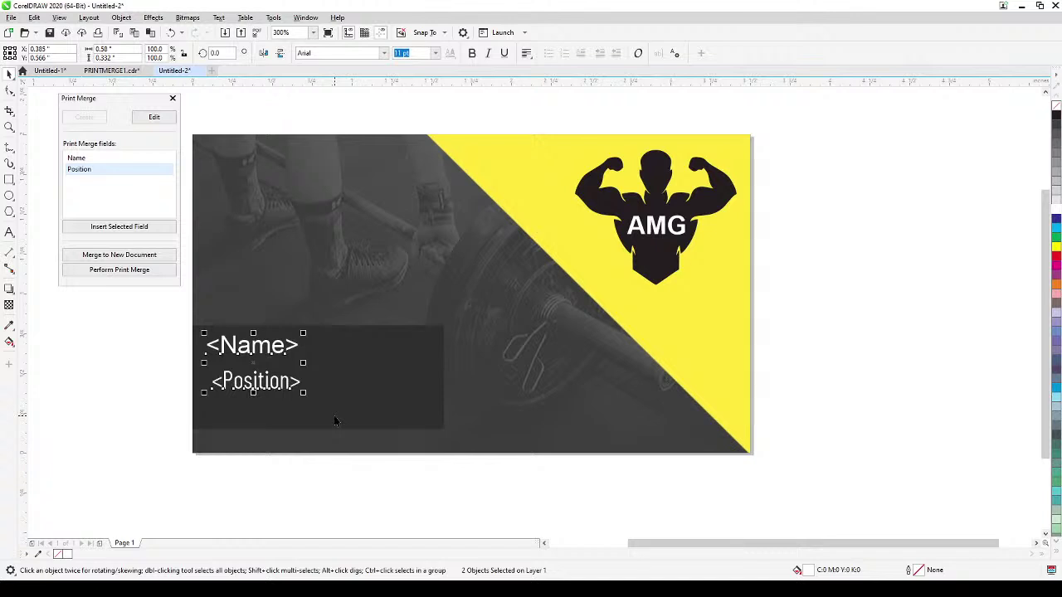
Left-align the <Position> text field flush with <Name>, then deselect both fields.
key("l")
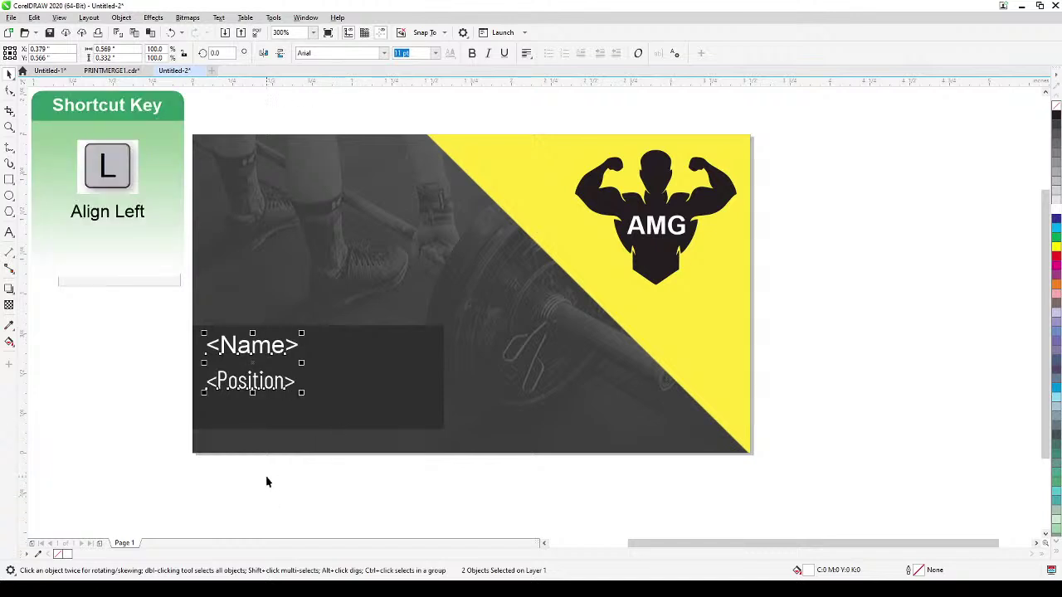
left_click(250, 507)
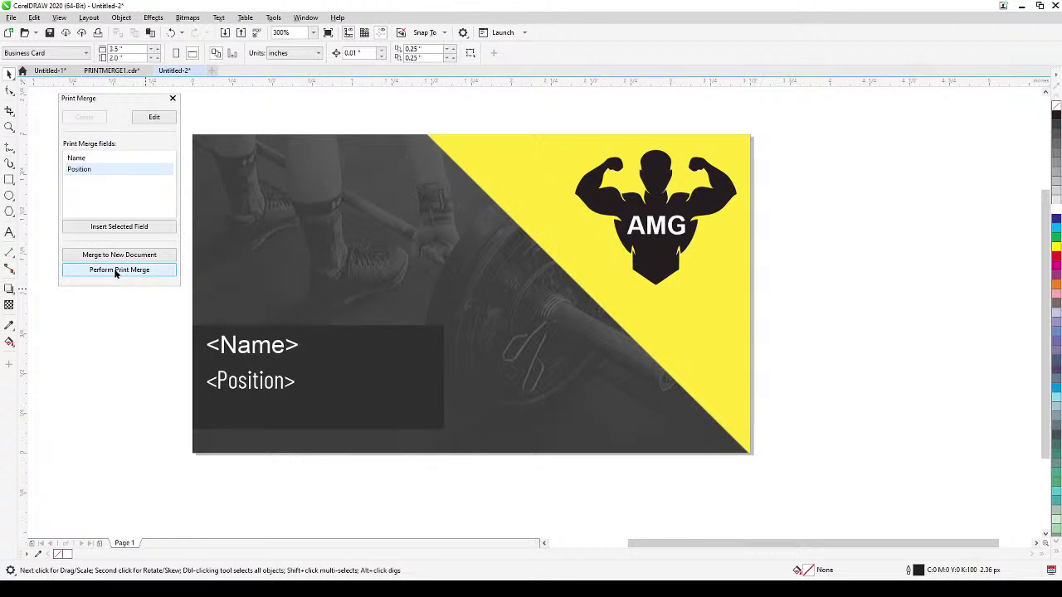
Perform the print merge to the Adobe PDF printer and preview the merged cards.
left_click(116, 271)
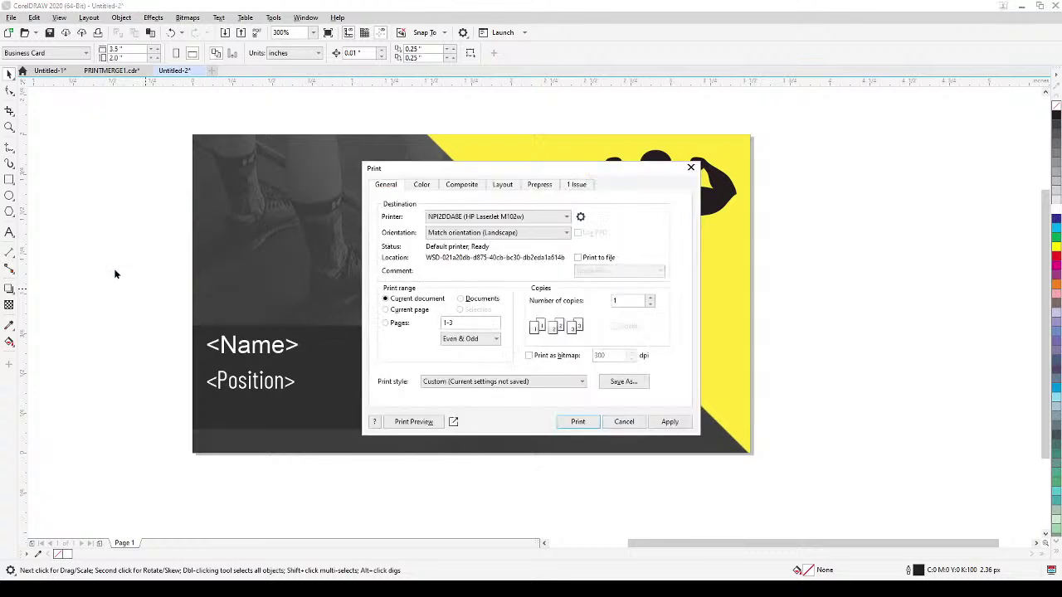
left_click(521, 220)
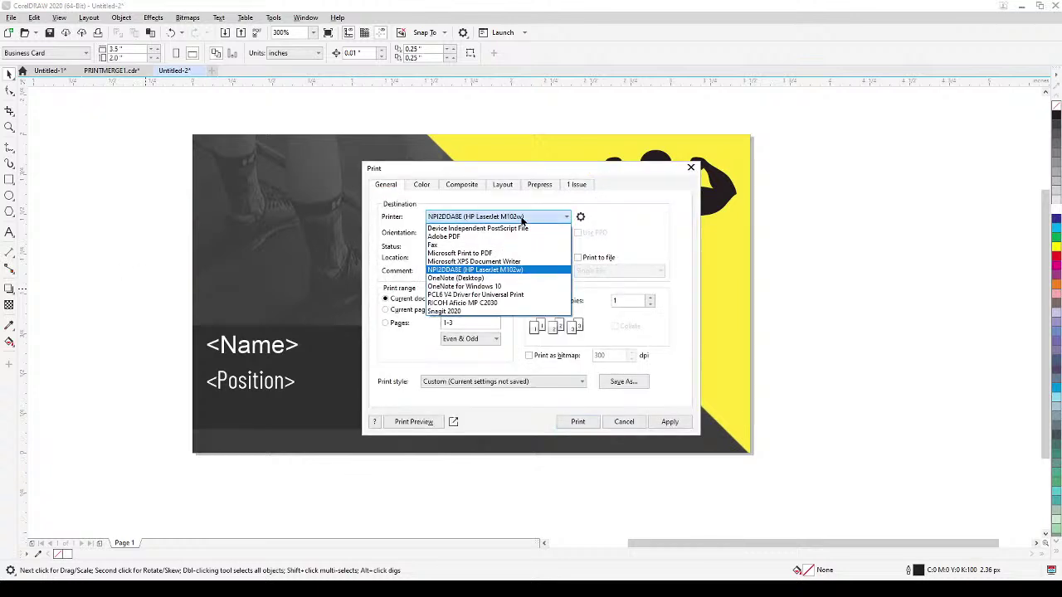
left_click(495, 236)
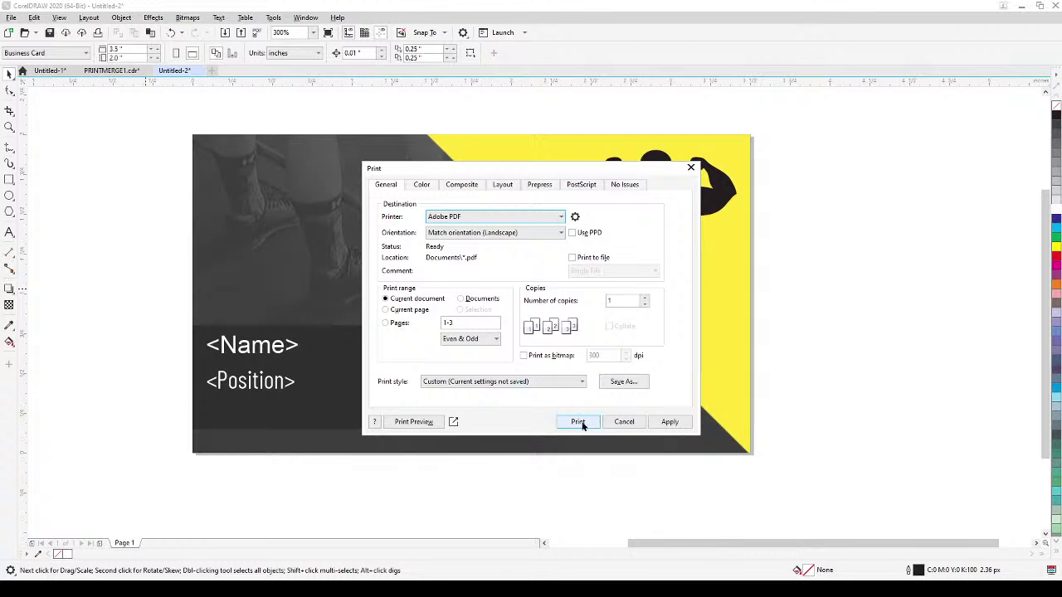
left_click(413, 423)
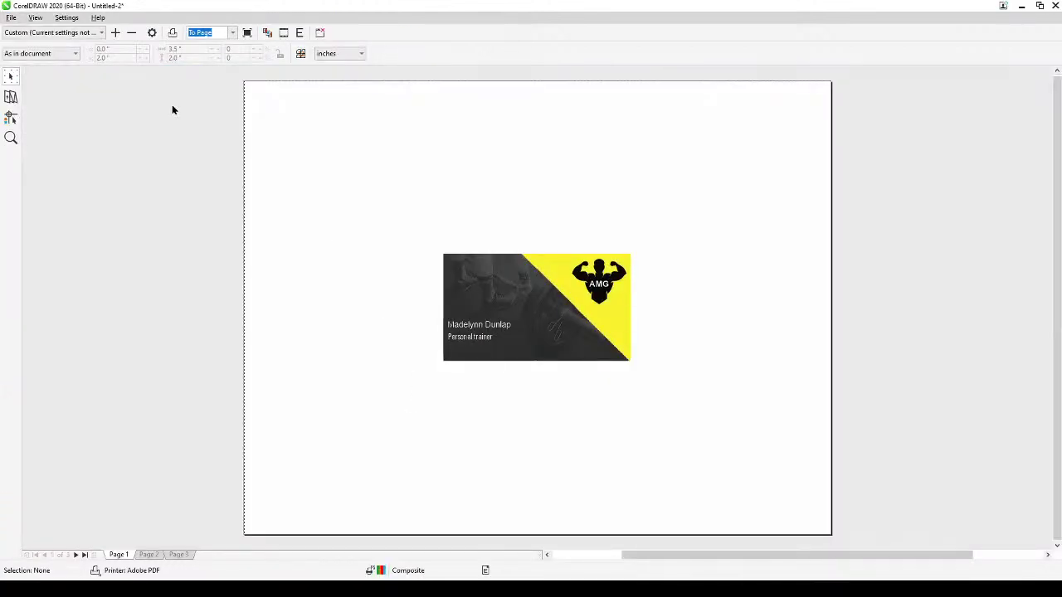
Impose the cards 3 across by 4 down on the sheet.
left_click(11, 98)
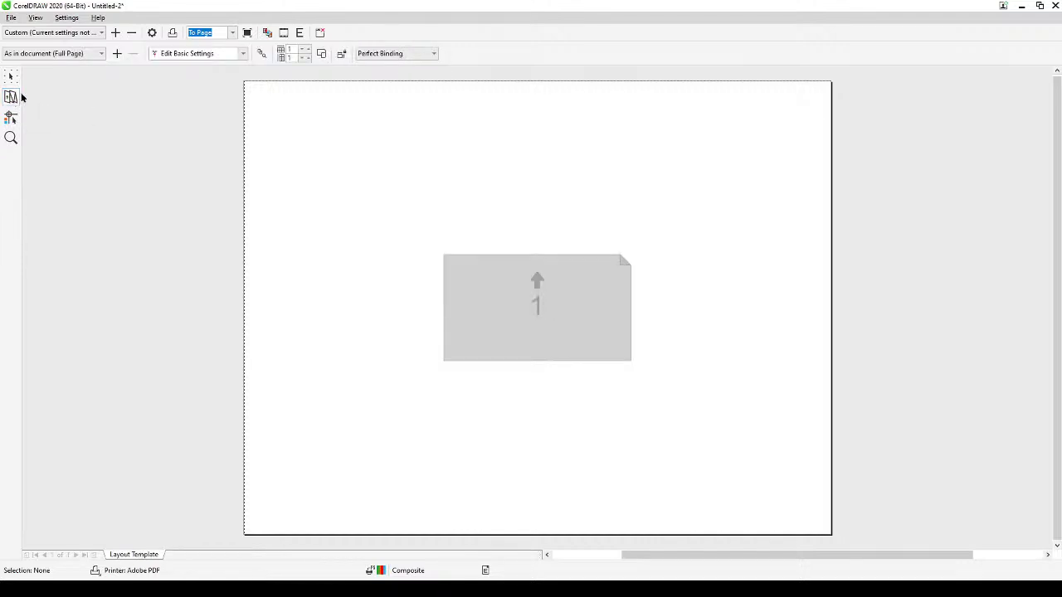
left_click(306, 49)
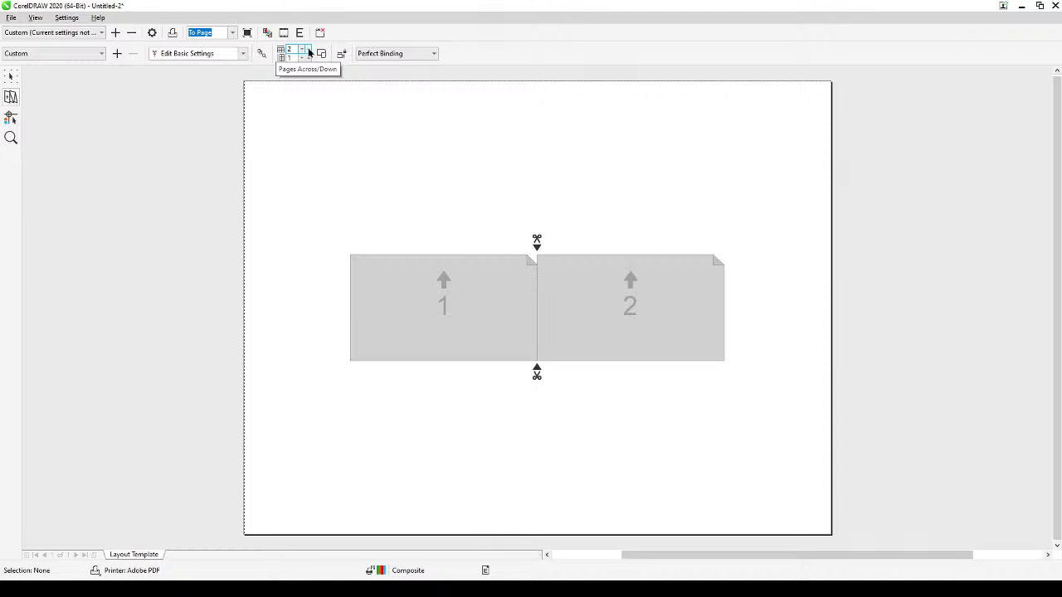
left_click(309, 50)
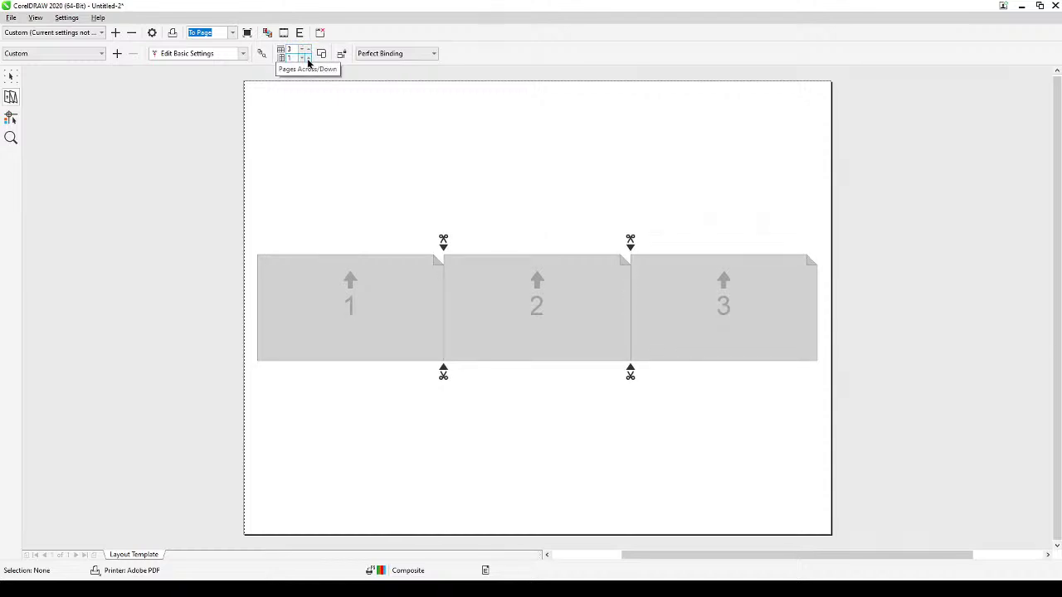
left_click(308, 59)
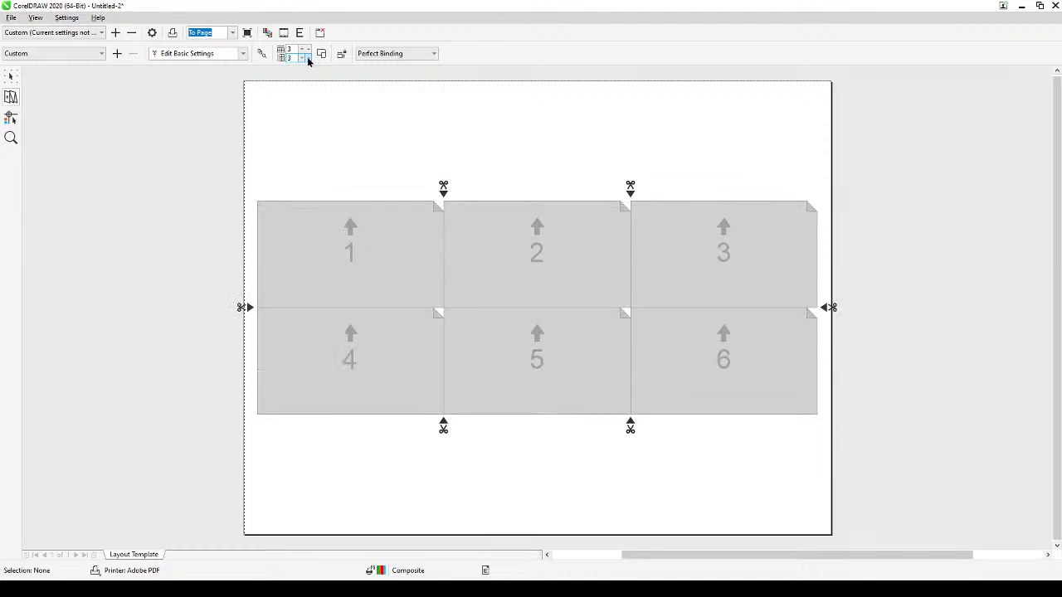
left_click(308, 59)
left_click(308, 59)
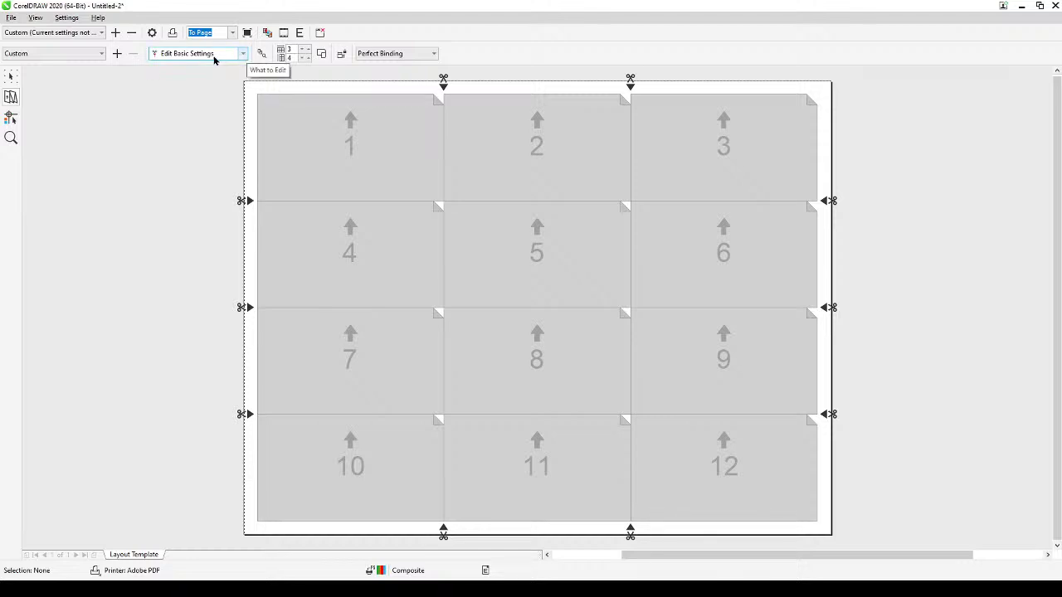
Print the 3×4 card layout to PDF as Untitled-2.pdf and bring Acrobat into view.
left_click(173, 34)
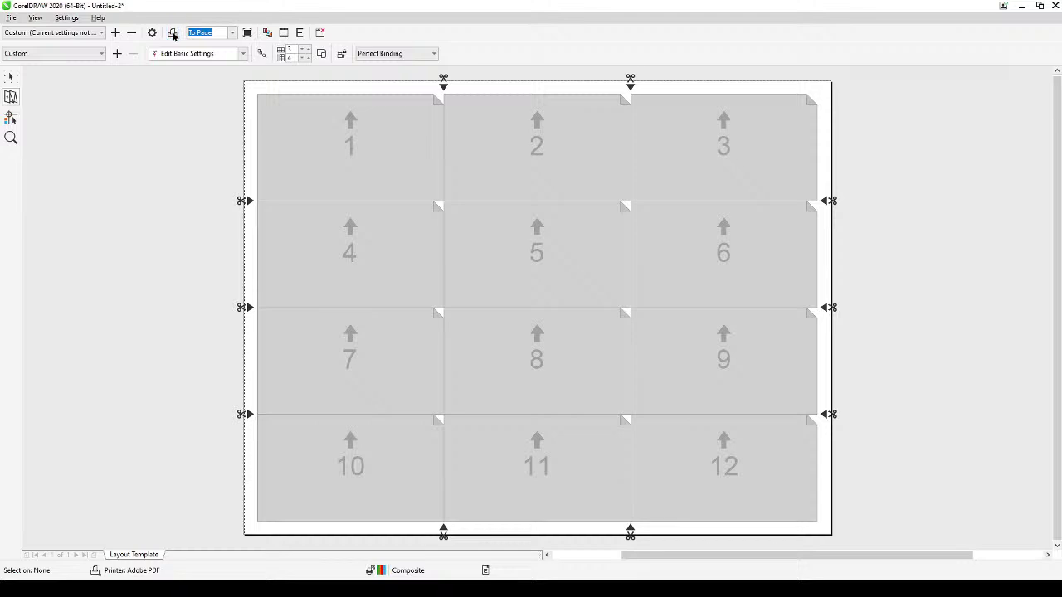
left_click_drag(421, 8, 1061, 10)
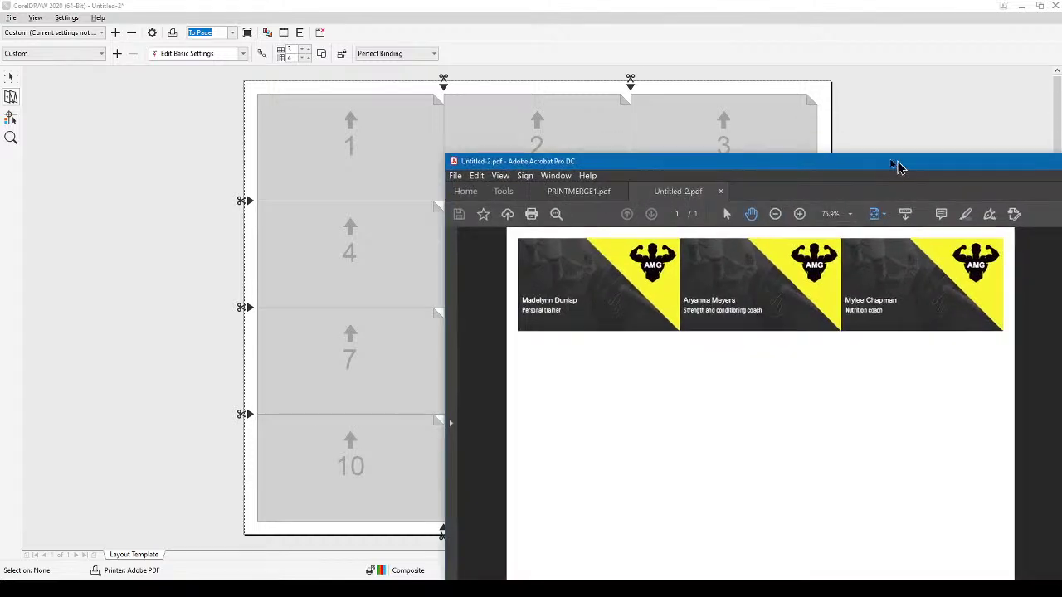
left_click_drag(896, 166, 564, 54)
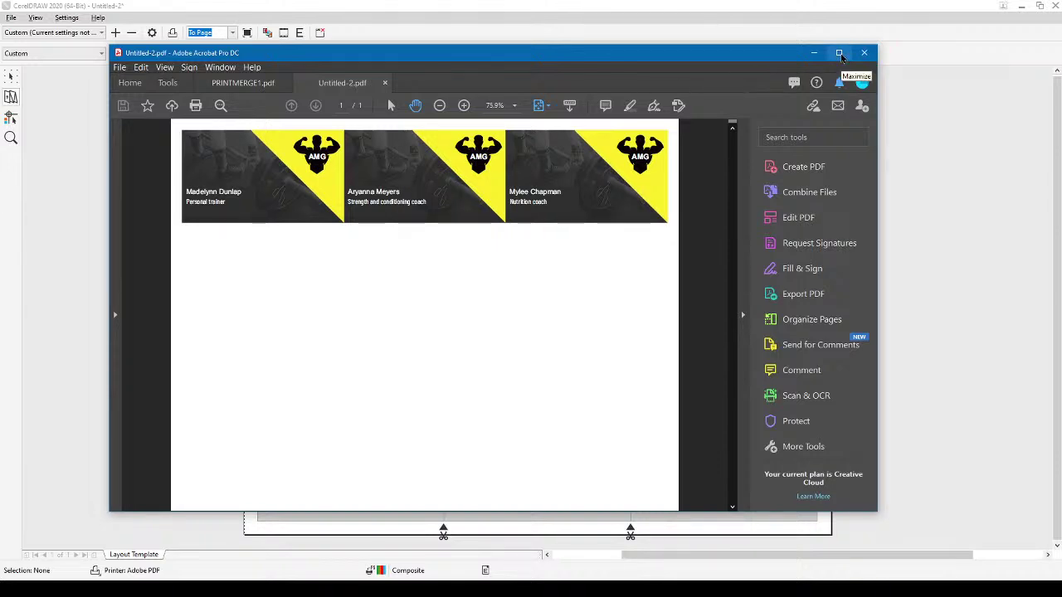
Maximize Acrobat to inspect the three merged AMG cards in Untitled-2.pdf.
left_click(840, 54)
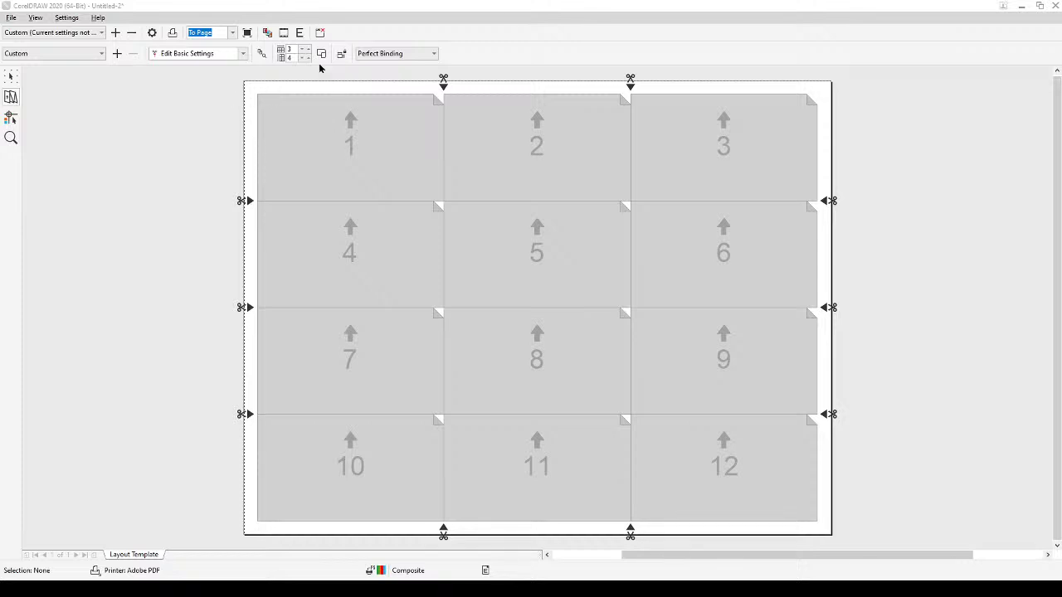
Close the print preview and return to the PRINTMERGE1.cdr Rock Band ticket design.
left_click(320, 32)
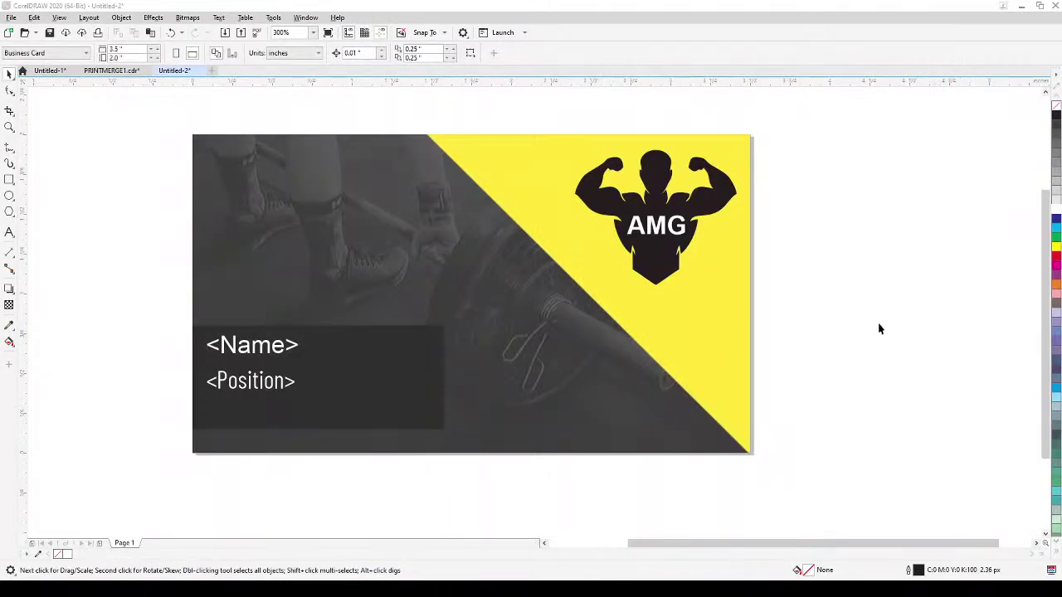
left_click(108, 71)
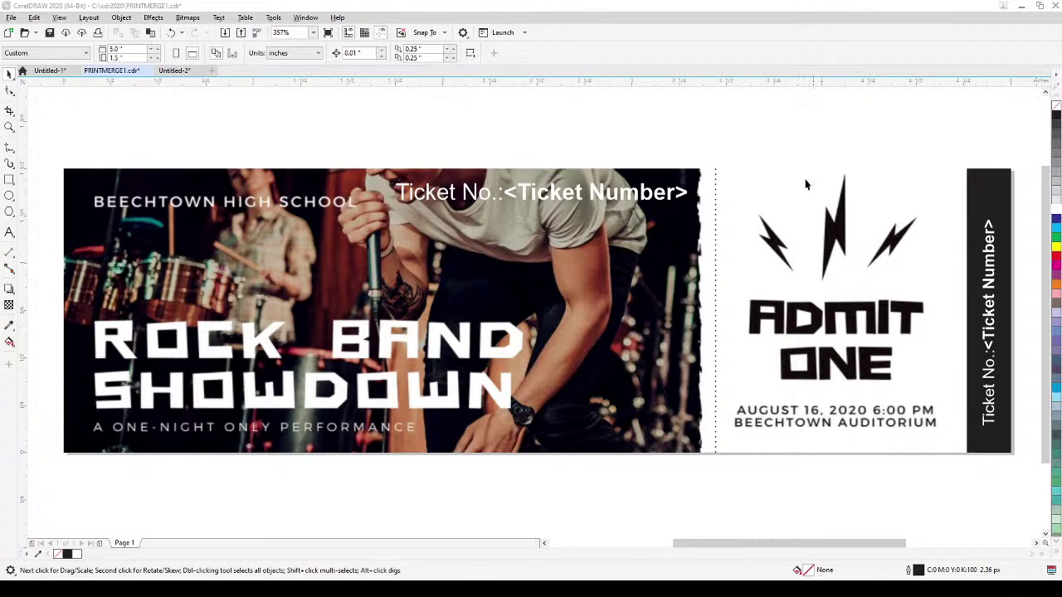
left_click(785, 139)
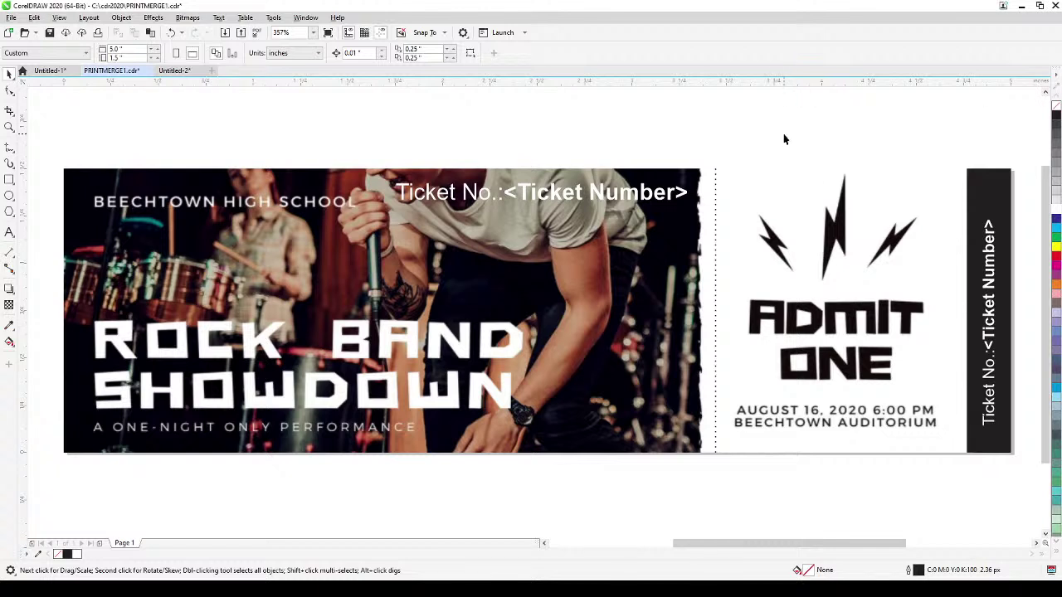